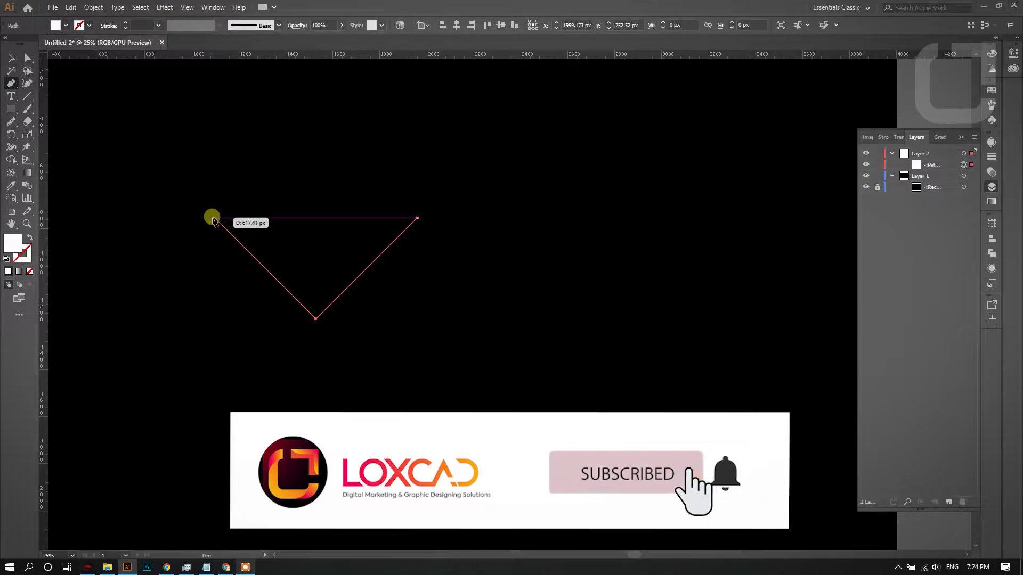
Step: Finish the open angular path with the Pen tool, adding a flat top edge and long diagonals running down and back to the lower left
left_click(214, 219)
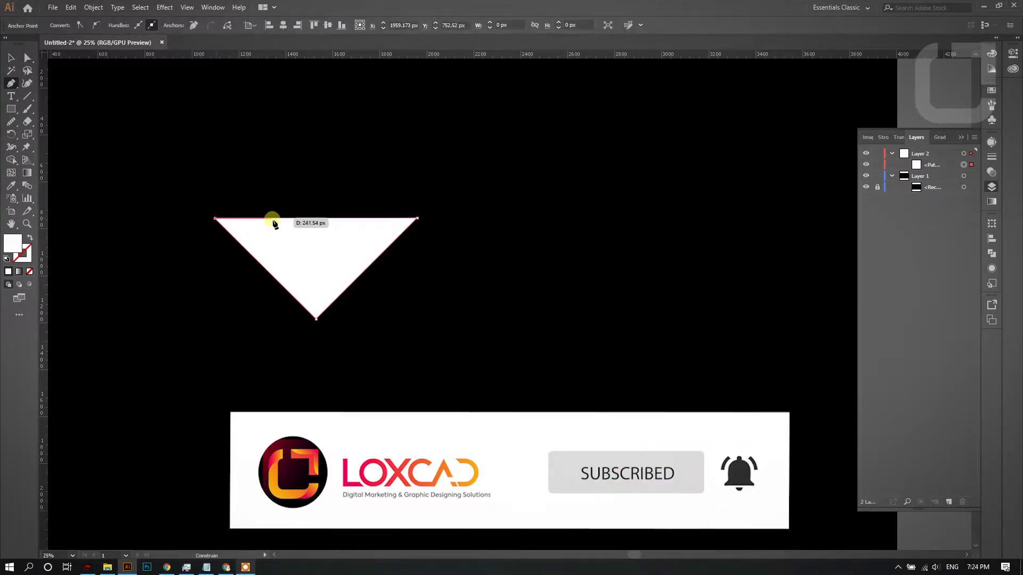
left_click_drag(274, 223, 345, 220)
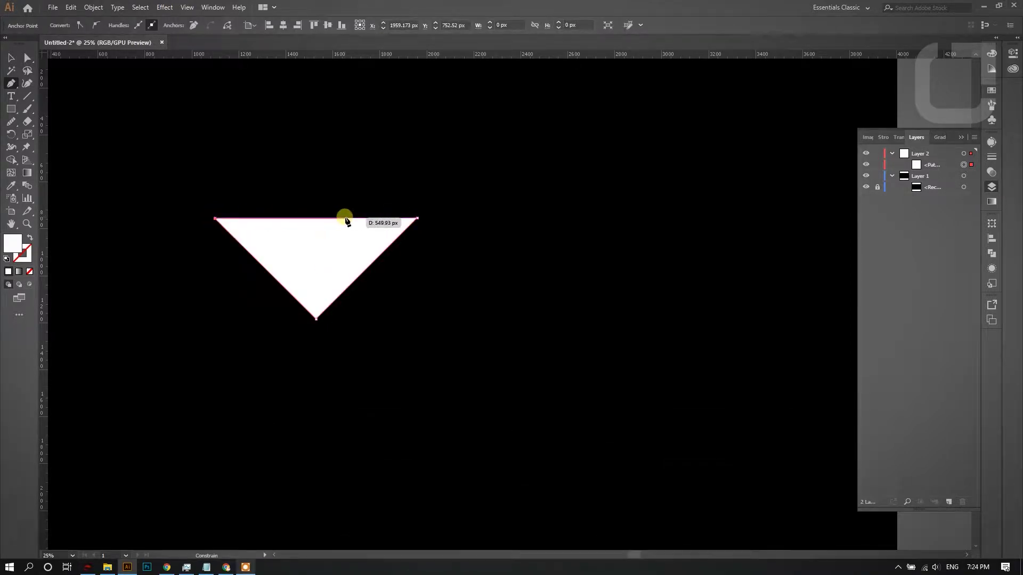
left_click(345, 219)
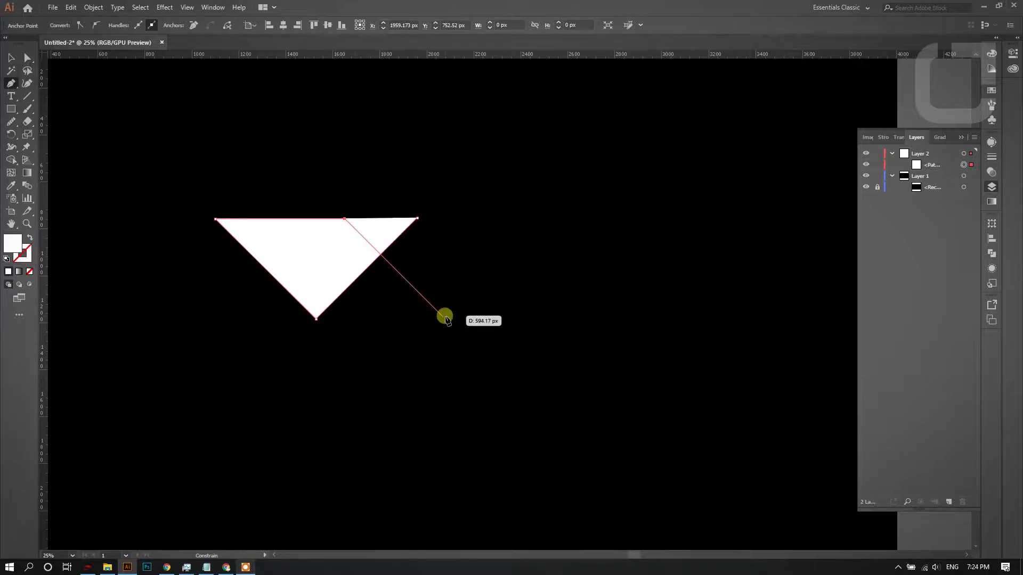
left_click(481, 355)
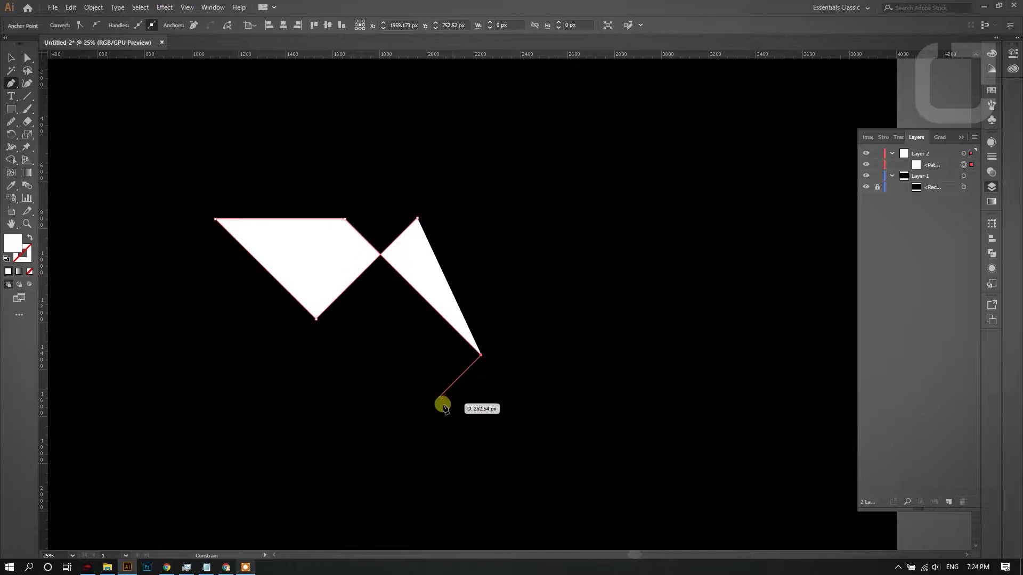
left_click(377, 458)
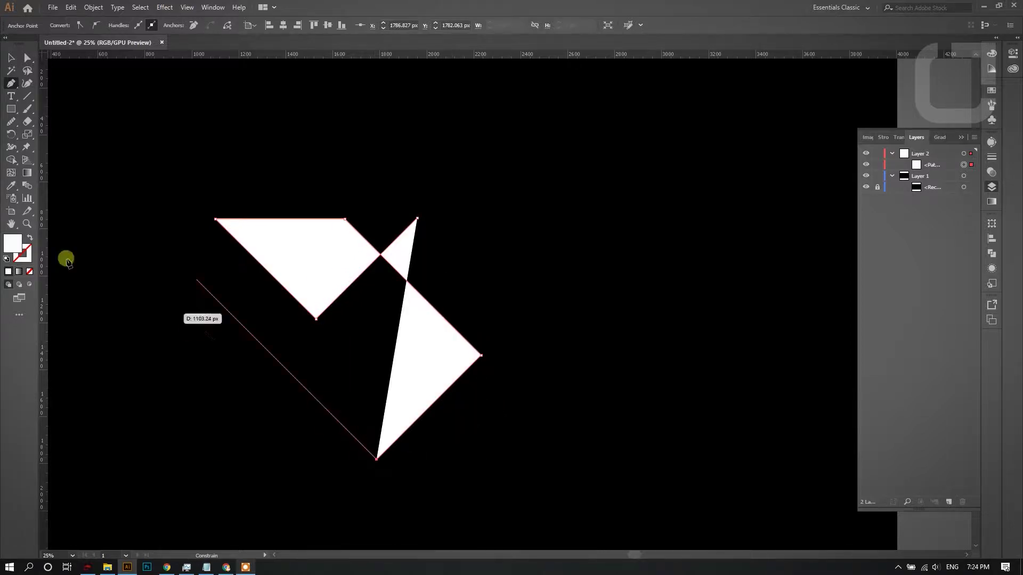
left_click_drag(285, 254, 331, 262)
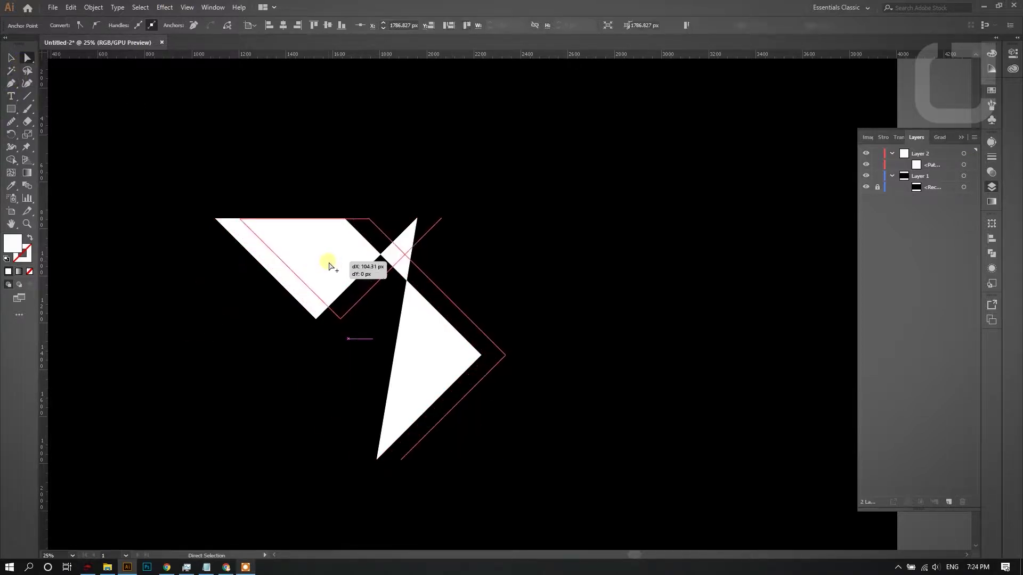
key("ctrl+z")
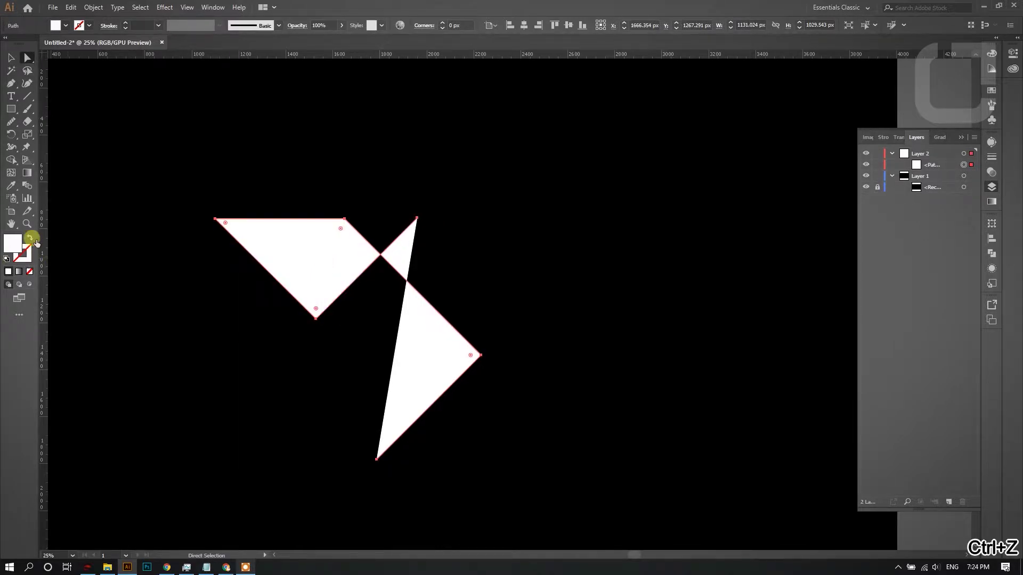
Step: Swap the path's white fill to its stroke, set the stroke weight to 93 pt and extend the upper-right end diagonally outward
left_click(31, 238)
left_click(126, 26)
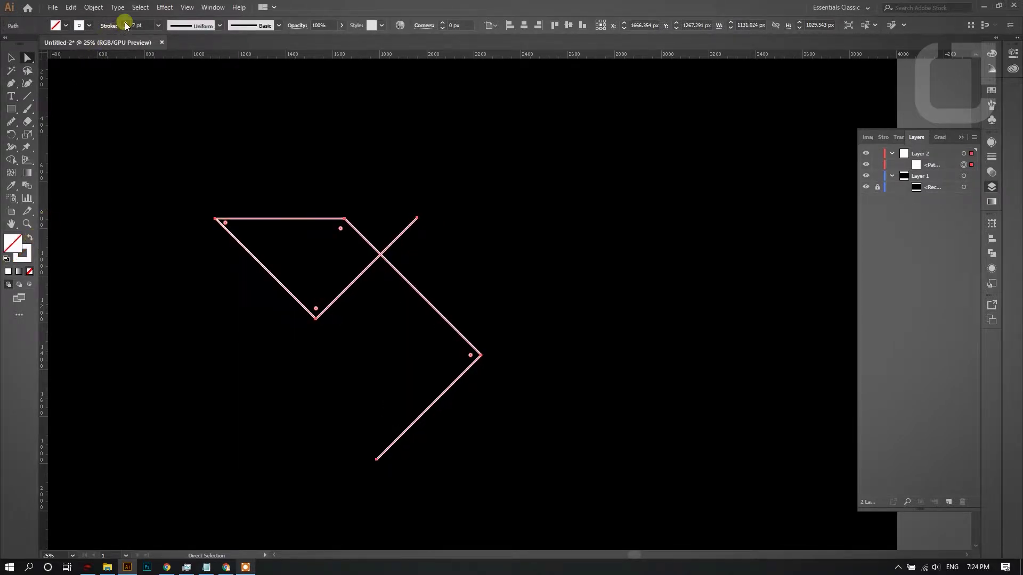
left_click_drag(126, 25, 126, 25)
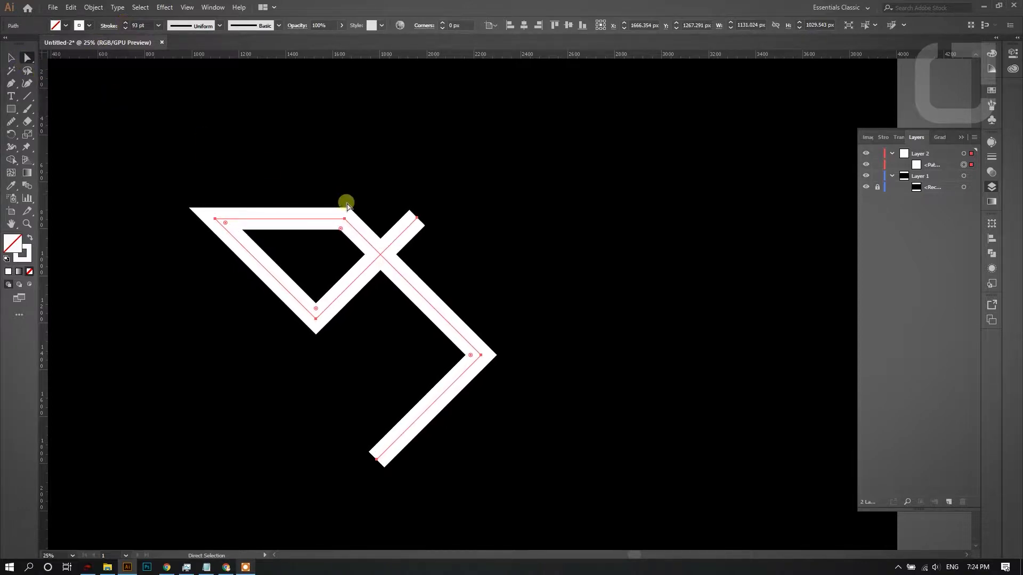
left_click_drag(415, 218, 449, 186)
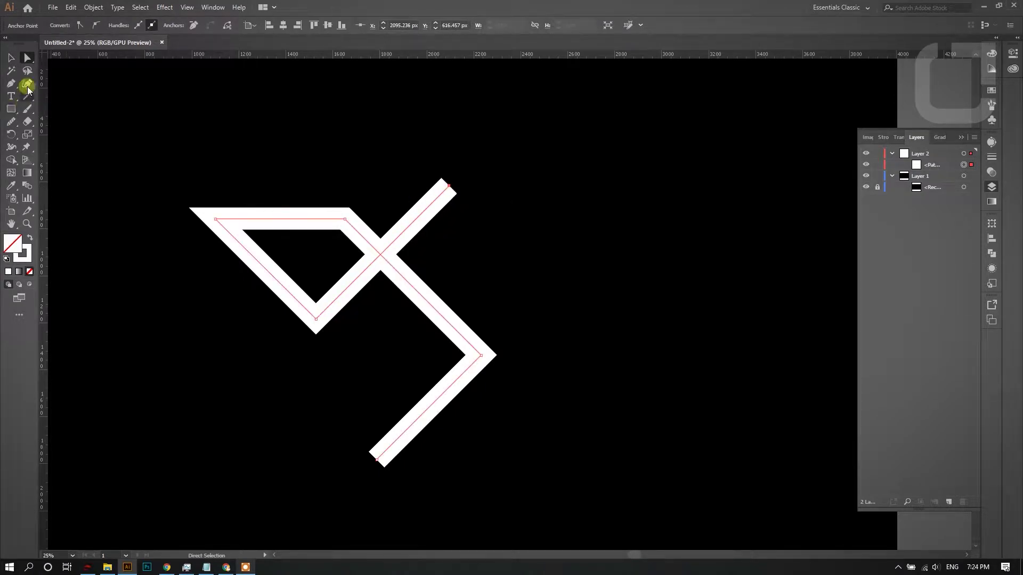
Step: Duplicate the path, reflect the copy across the vertical axis and move it about 615 px right so the two halves interlace
left_click_drag(938, 165, 937, 159)
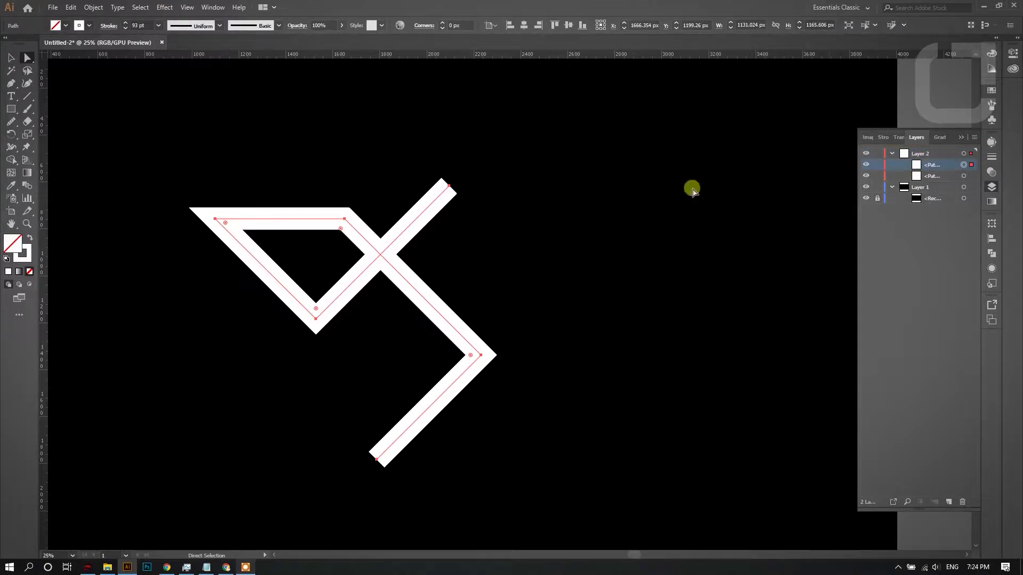
right_click(355, 193)
mouse_move(405, 347)
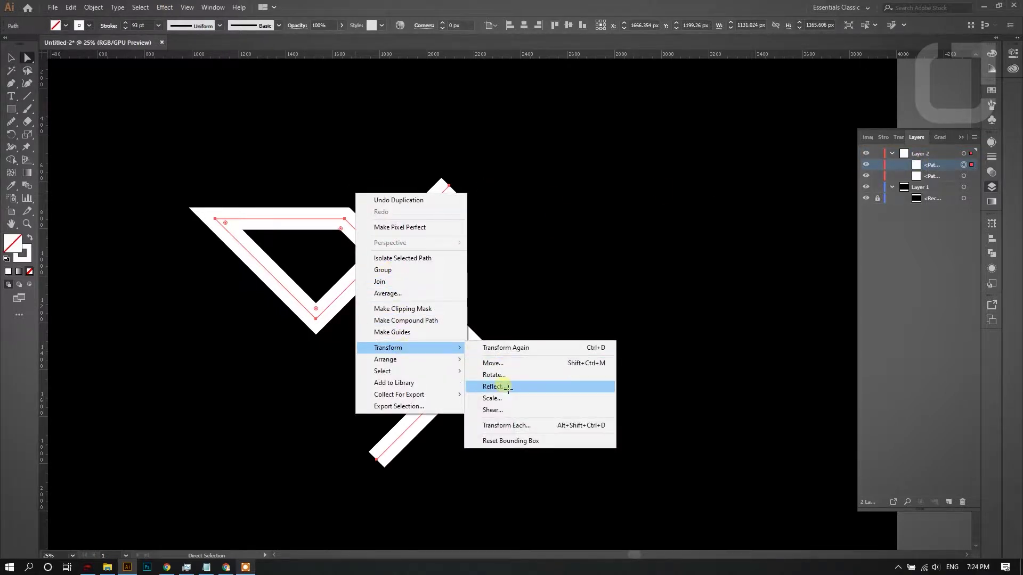
left_click(503, 386)
key("Return")
left_click_drag(312, 262, 457, 263)
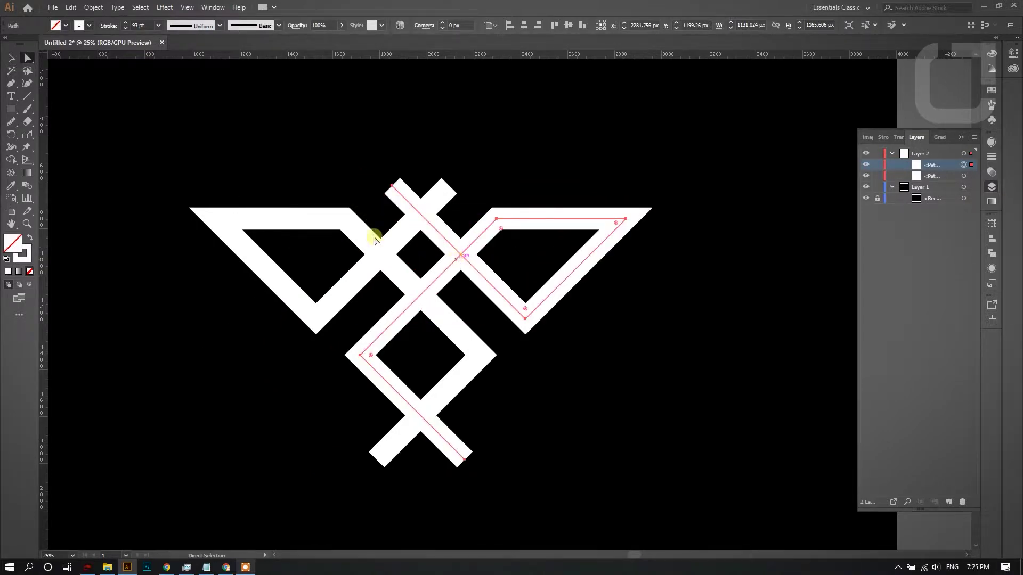
Step: Select both stroked paths and expand them into filled shapes
scroll(344, 178, "down", 3)
scroll(346, 184, "up", 3)
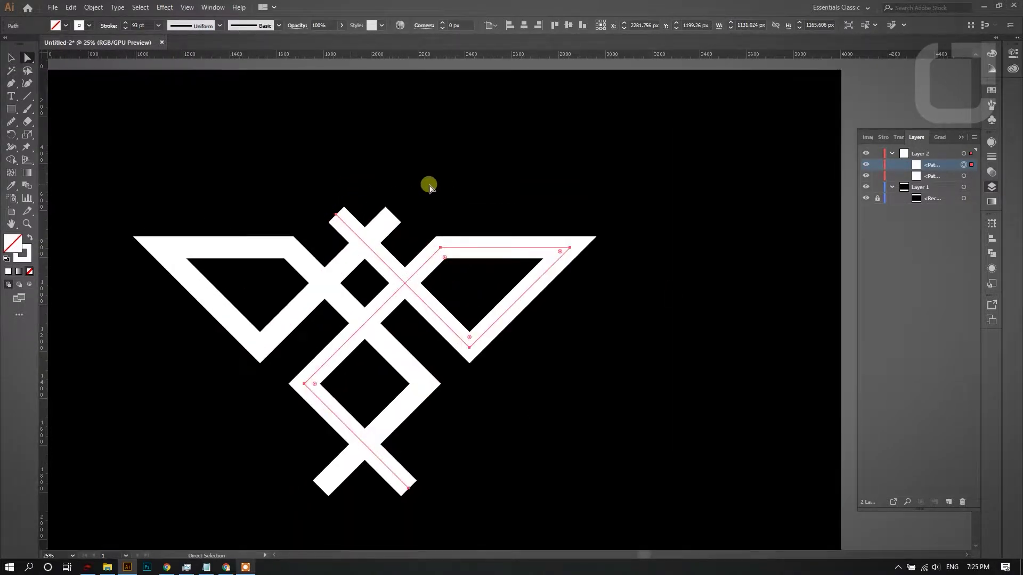
left_click(971, 176, "shift")
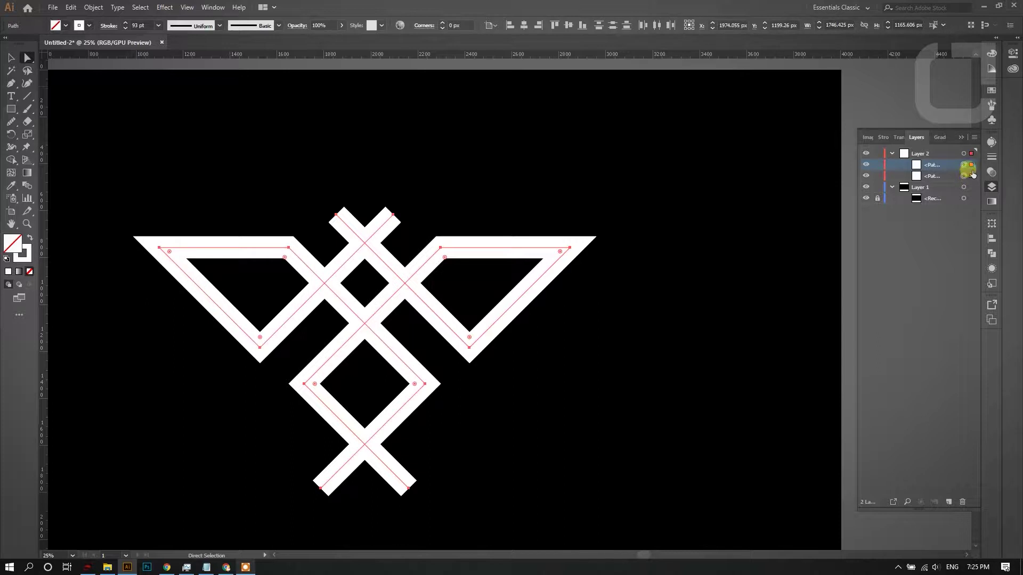
left_click(963, 166)
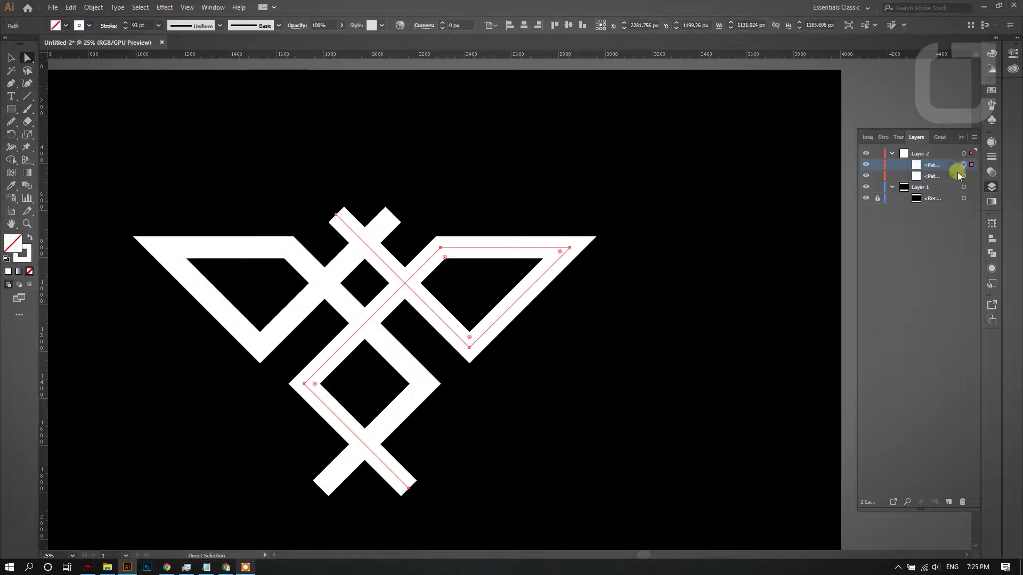
left_click(964, 176, "shift")
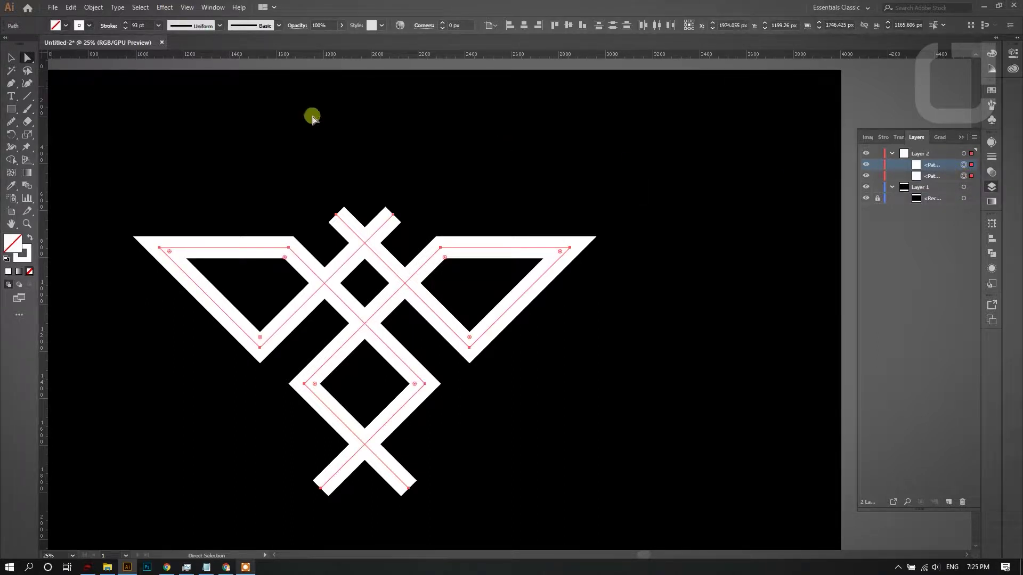
left_click(86, 8)
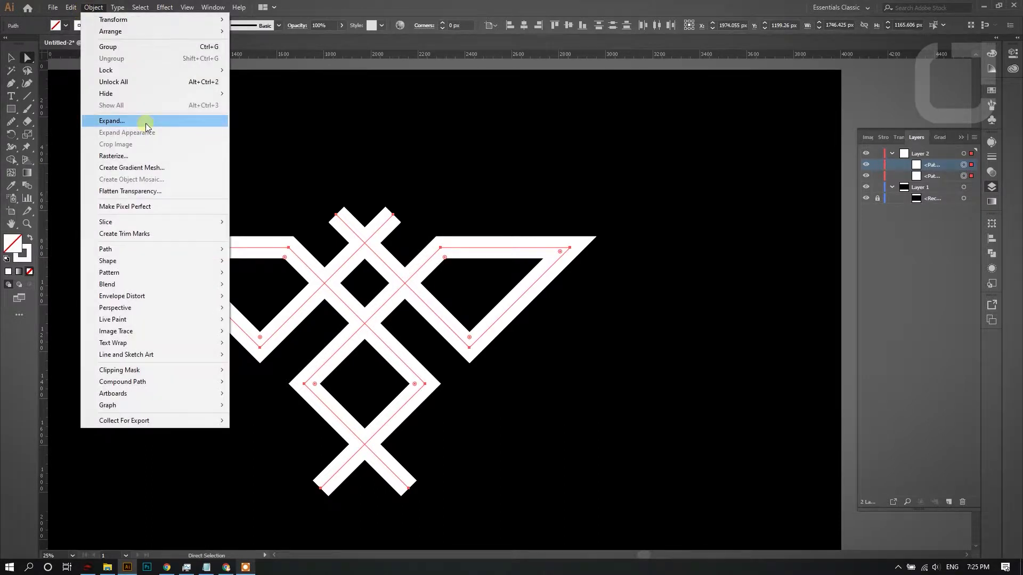
left_click(146, 123)
left_click(485, 345)
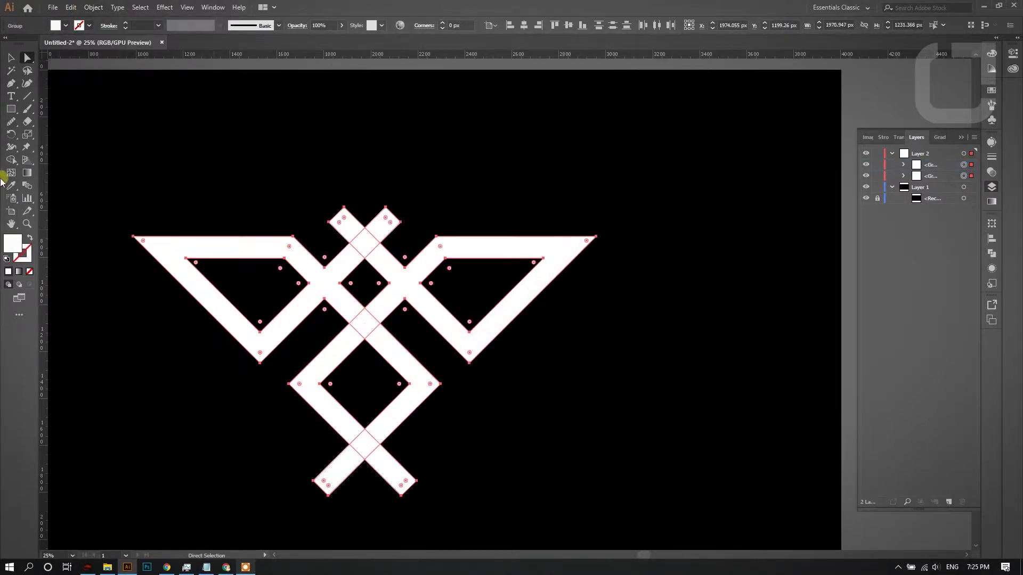
Step: Remove the four protruding bar ends at the top and bottom crossings with the Shape Builder tool, and deselect the artwork
left_click(12, 159)
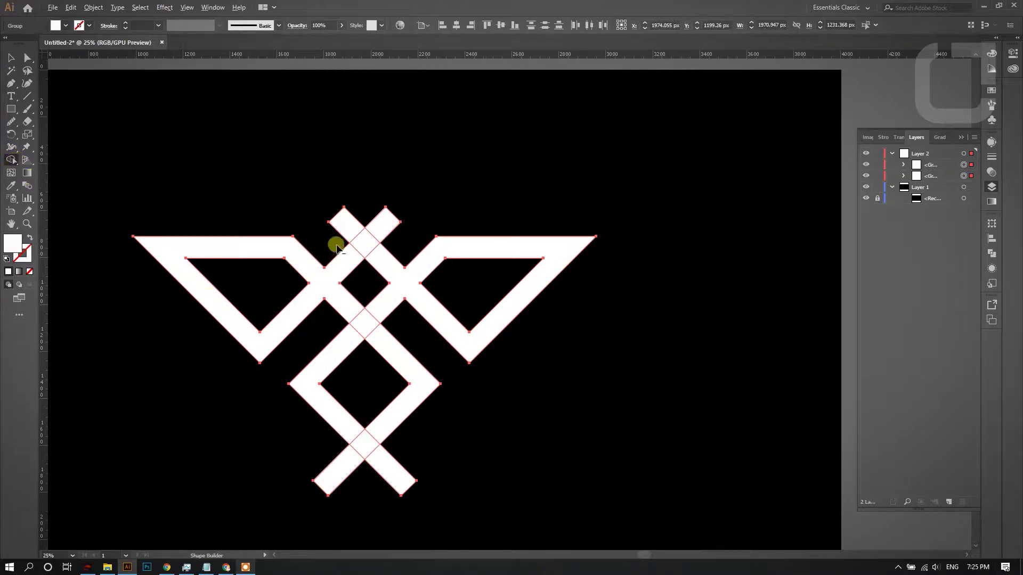
left_click(346, 228, "alt")
left_click(382, 224, "alt")
left_click_drag(342, 467, 390, 468)
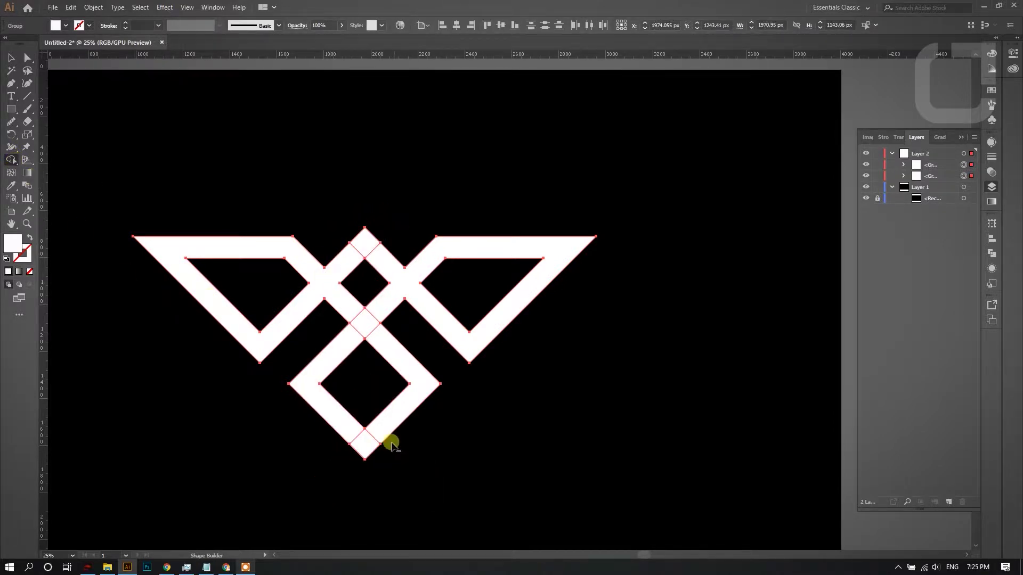
left_click(30, 61)
left_click(474, 206)
scroll(480, 213, "down", 2)
scroll(512, 227, "up", 2)
scroll(511, 330, "up", 1)
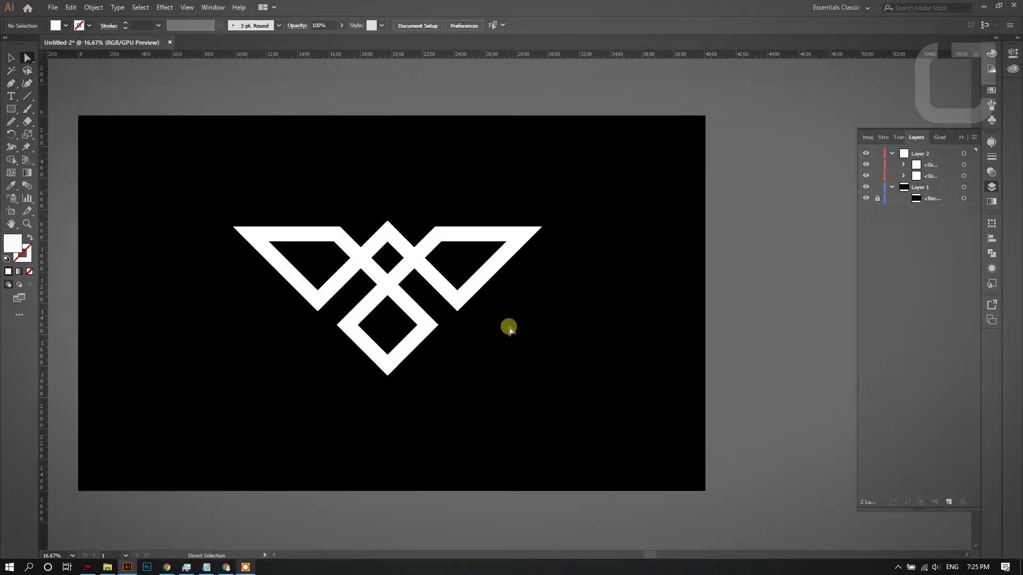
scroll(400, 283, "up", 2)
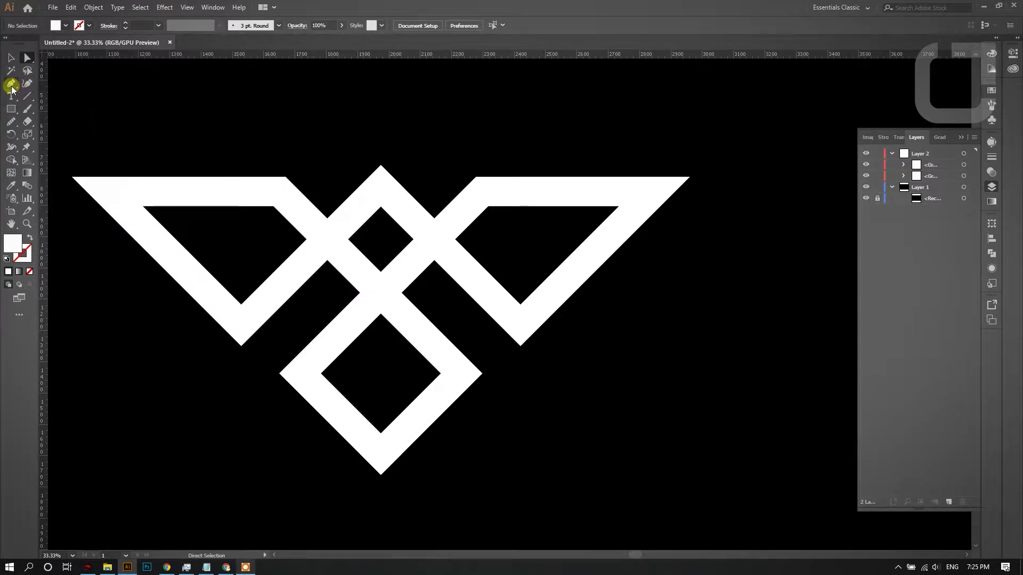
scroll(327, 281, "up", 1)
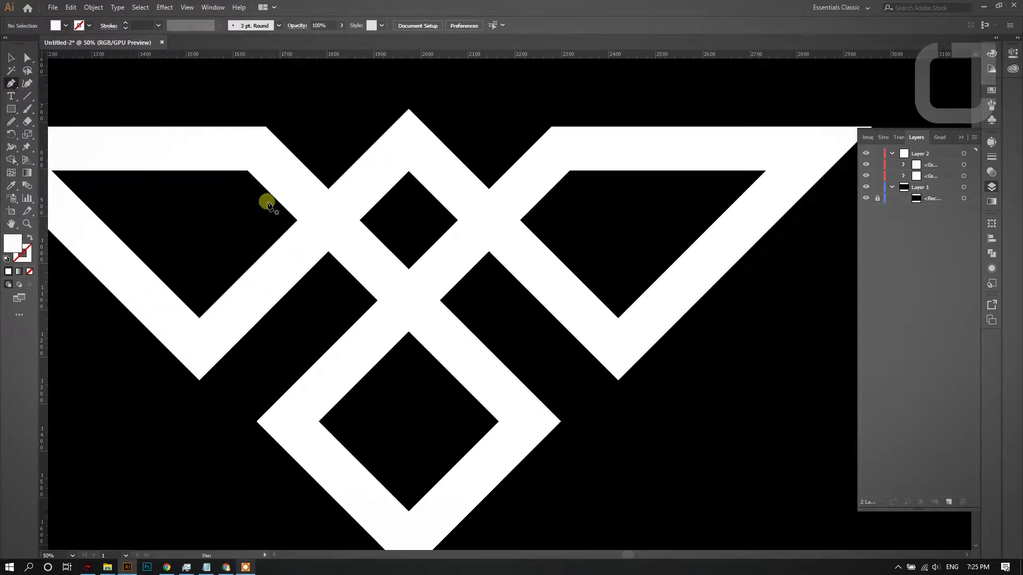
scroll(442, 169, "up", 1)
left_click(12, 57)
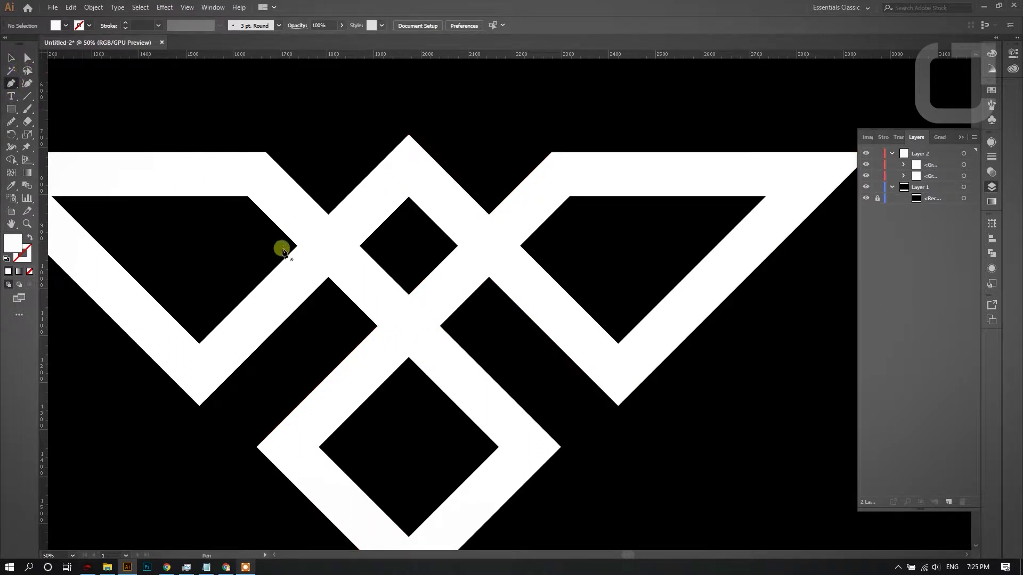
left_click(277, 226)
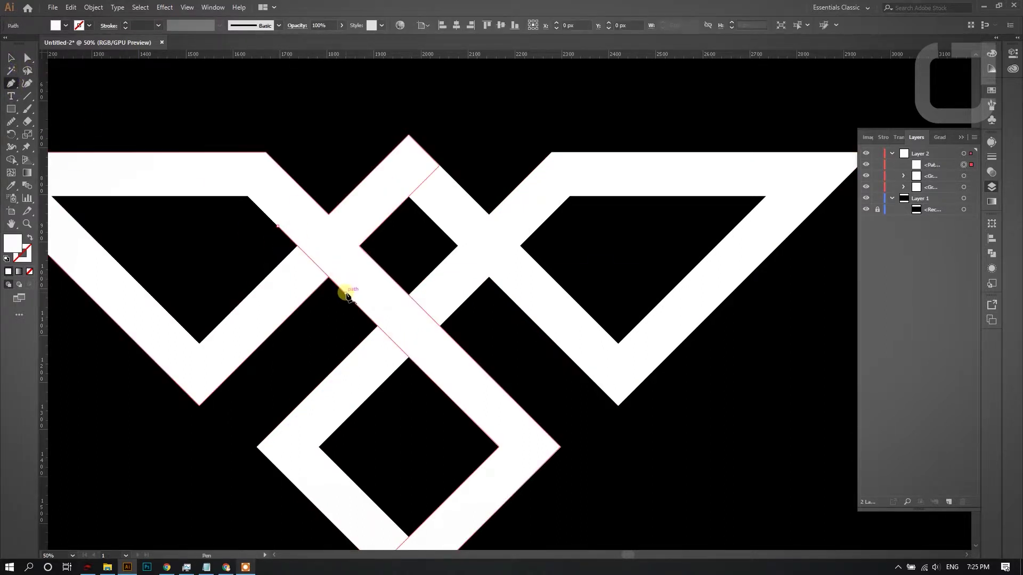
left_click_drag(346, 294, 345, 298)
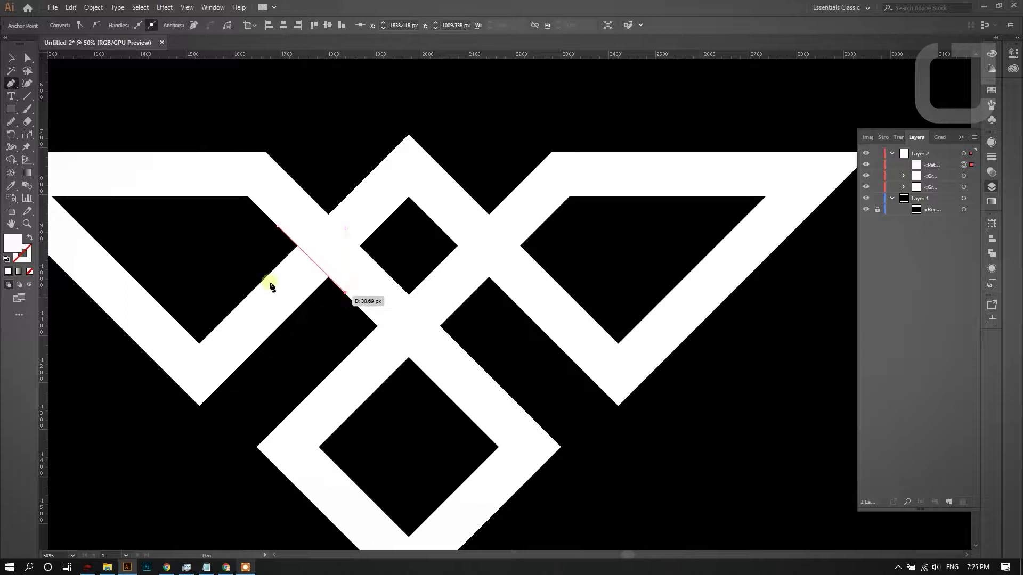
key("ctrl+z")
left_click(27, 63)
left_click(226, 137)
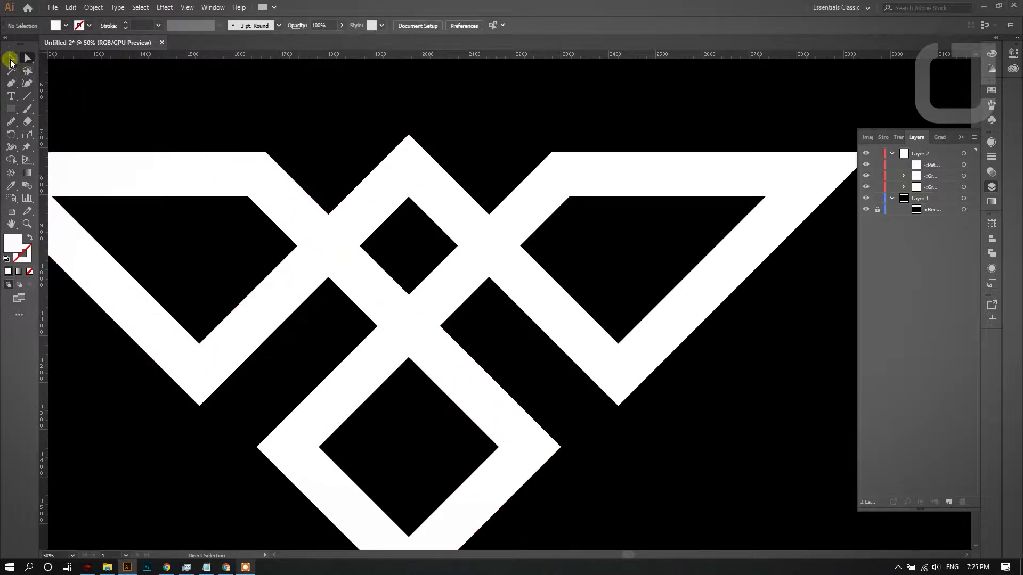
Step: Draw a thin diagonal strip, about 268 by 269 px overall, along the lower-left edge of the central diagonal bar, crossing the left wing's arm
left_click(12, 85)
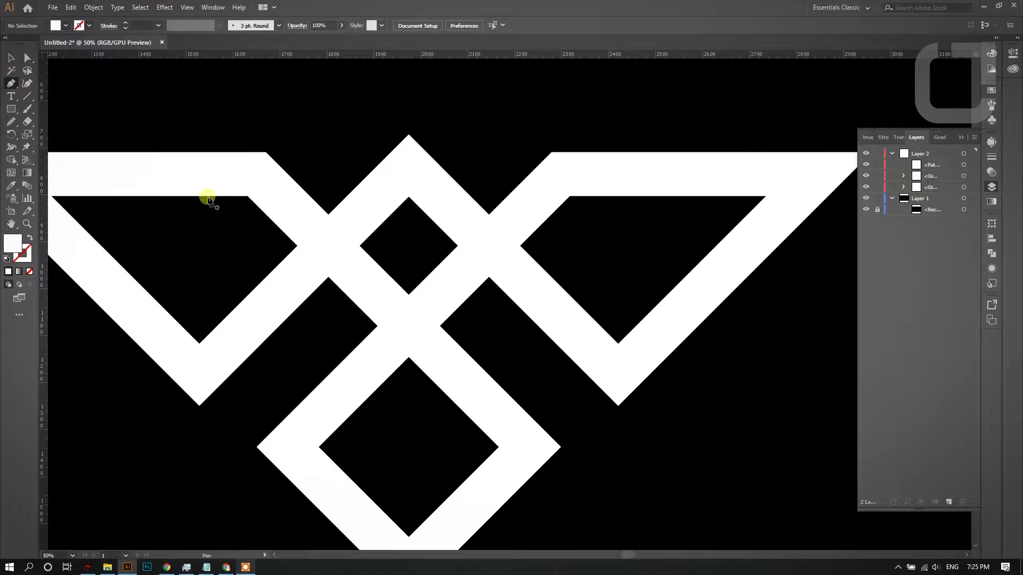
left_click(271, 221)
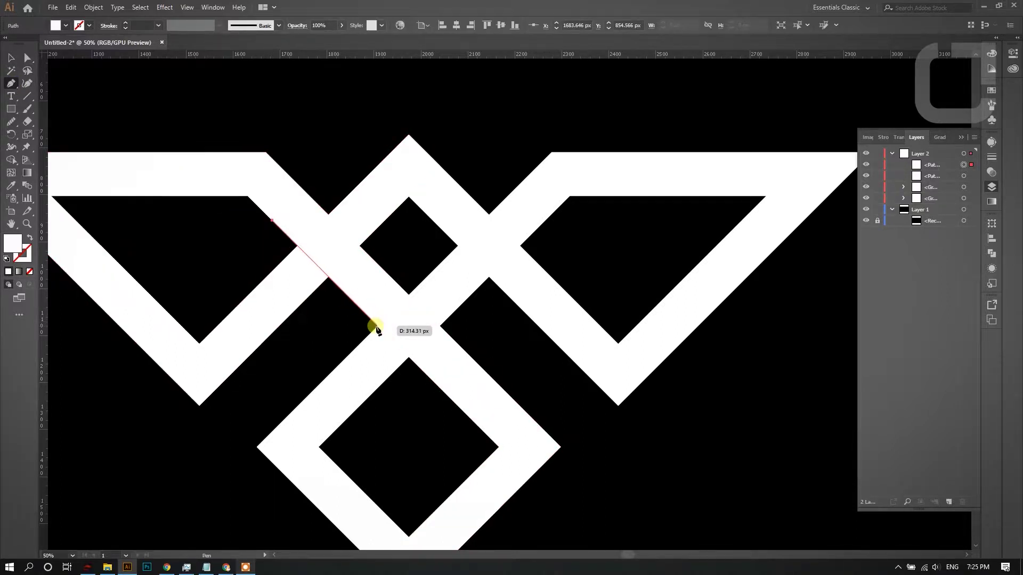
left_click(376, 326)
key("ctrl+z")
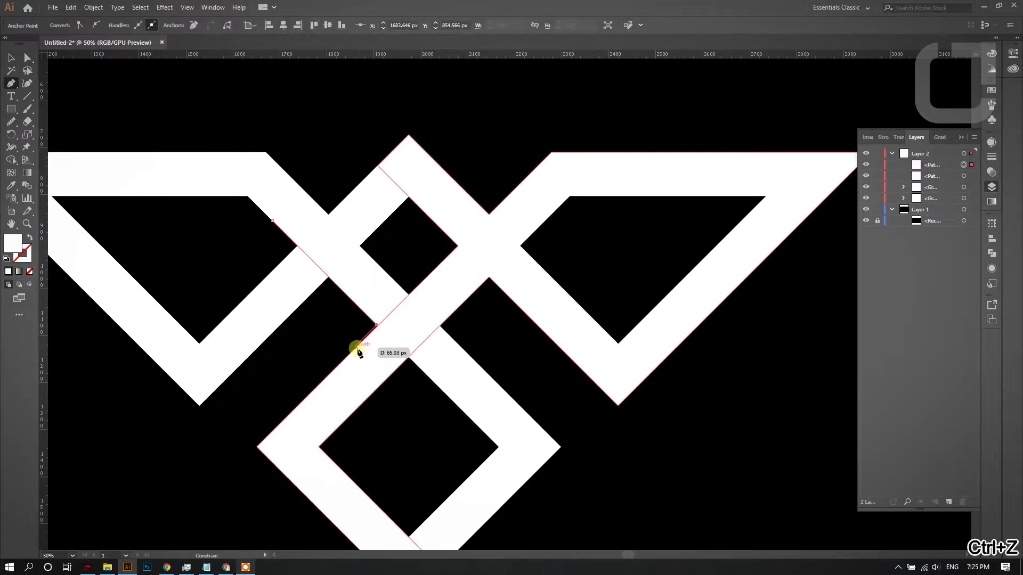
left_click(355, 348)
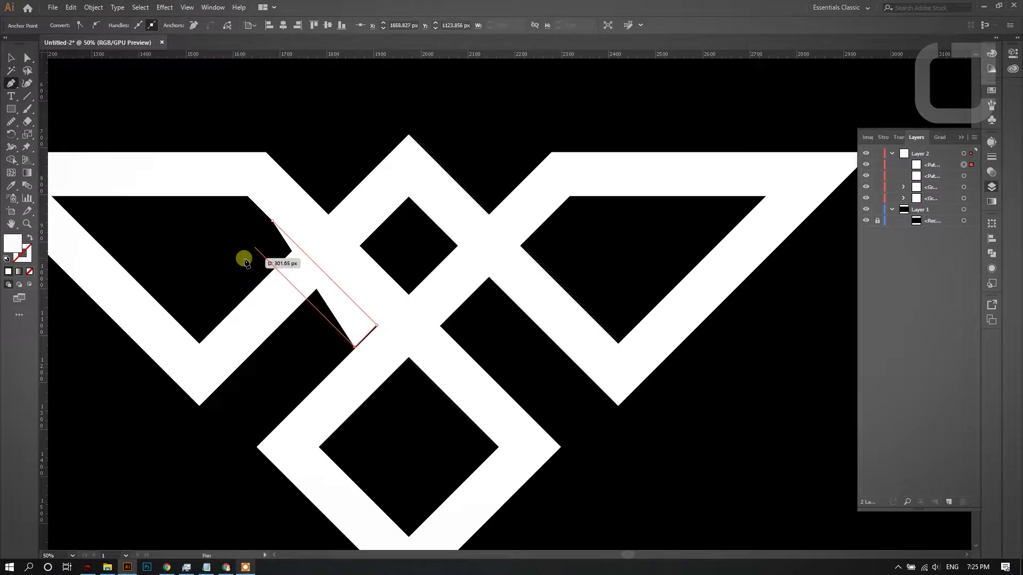
left_click(251, 243)
Step: Duplicate the diagonal strip and place the copy just below the left wing's lower tip
left_click(35, 60)
left_click_drag(275, 267, 364, 260)
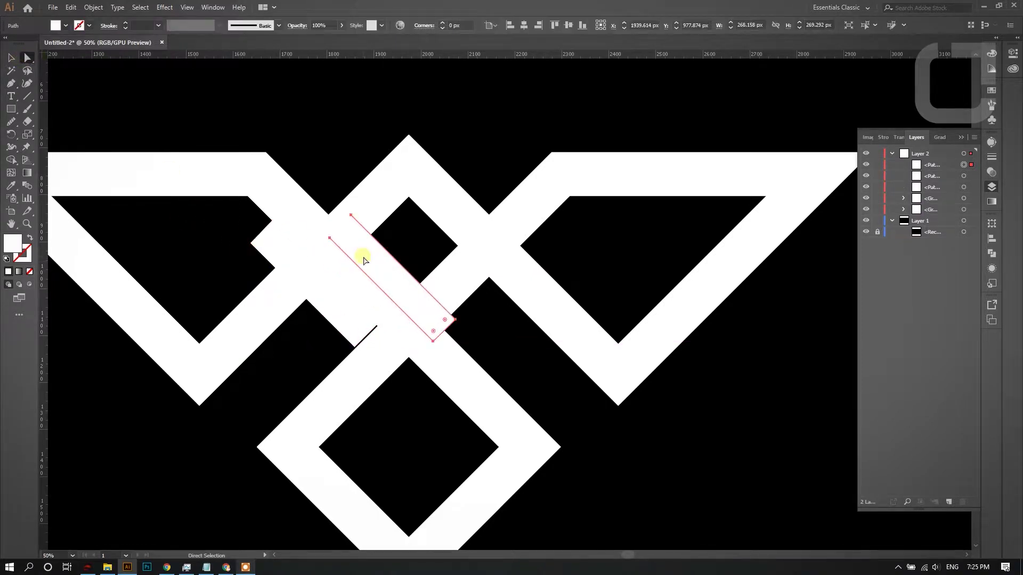
key("ctrl+z")
left_click(202, 236)
left_click_drag(283, 252, 189, 418)
Step: Cut a gap in the left wing's arm beside the central bar by removing the original strip and its overlap with the Shape Builder tool
left_click(254, 345)
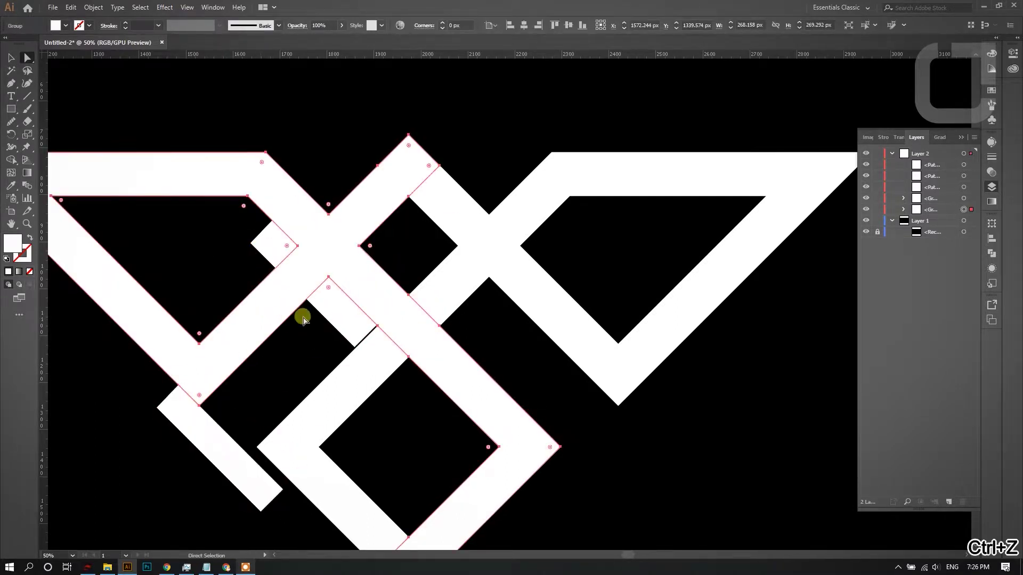
left_click(328, 315, "shift")
left_click(13, 160)
left_click_drag(285, 252, 345, 320)
left_click(13, 58)
left_click(28, 63)
left_click(226, 129)
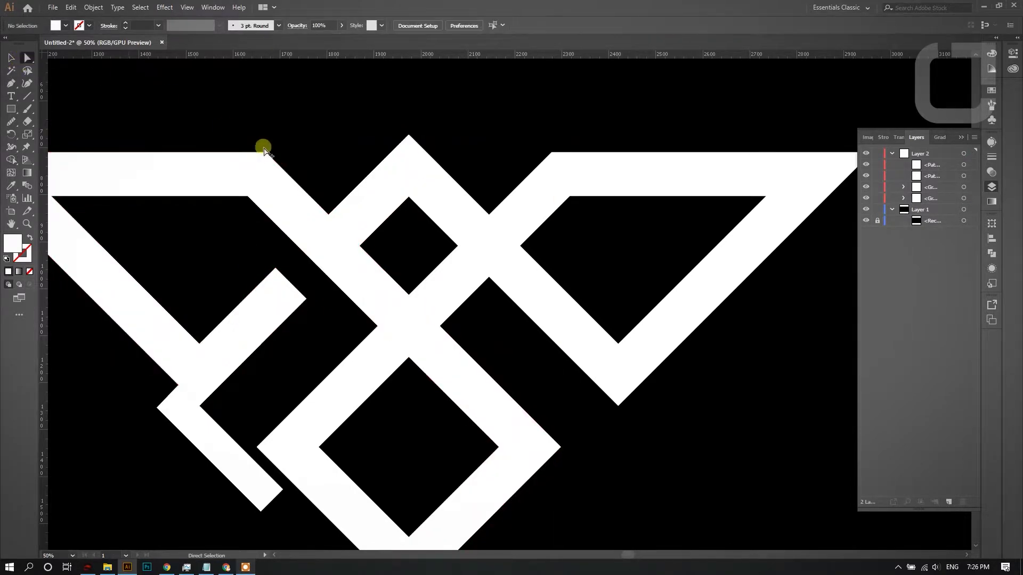
Step: Reflect the spare diagonal strip vertically and place it along the lower-right edge of the central bar, crossing the right wing's arm
scroll(327, 184, "down", 1)
scroll(312, 225, "down", 2)
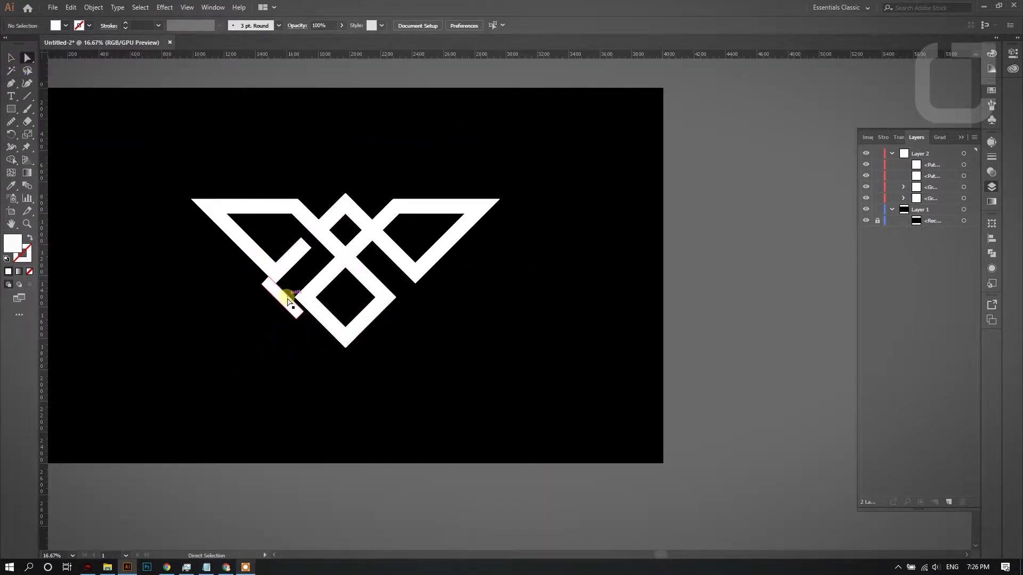
scroll(376, 251, "up", 2)
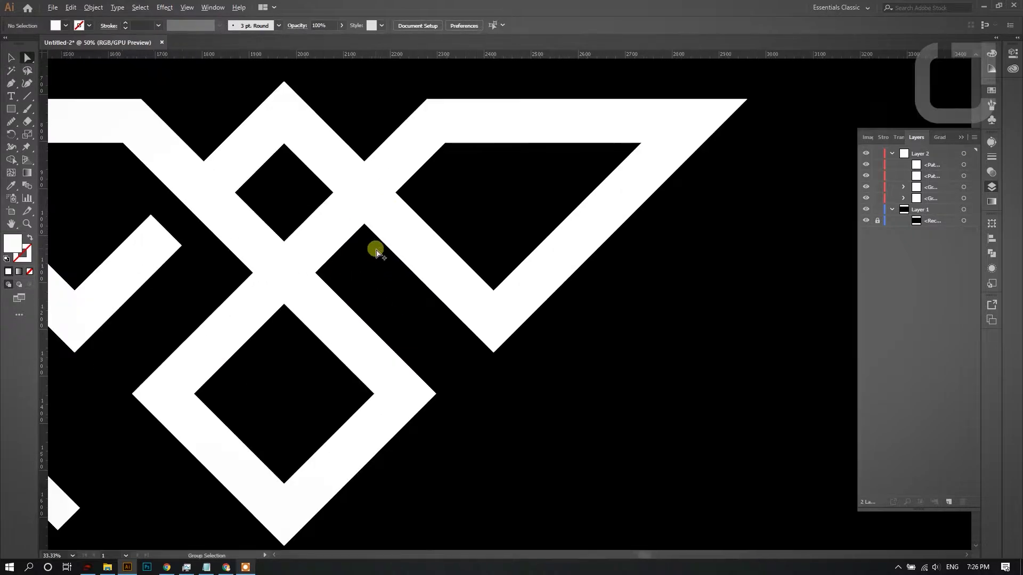
scroll(428, 282, "down", 1)
left_click(180, 428)
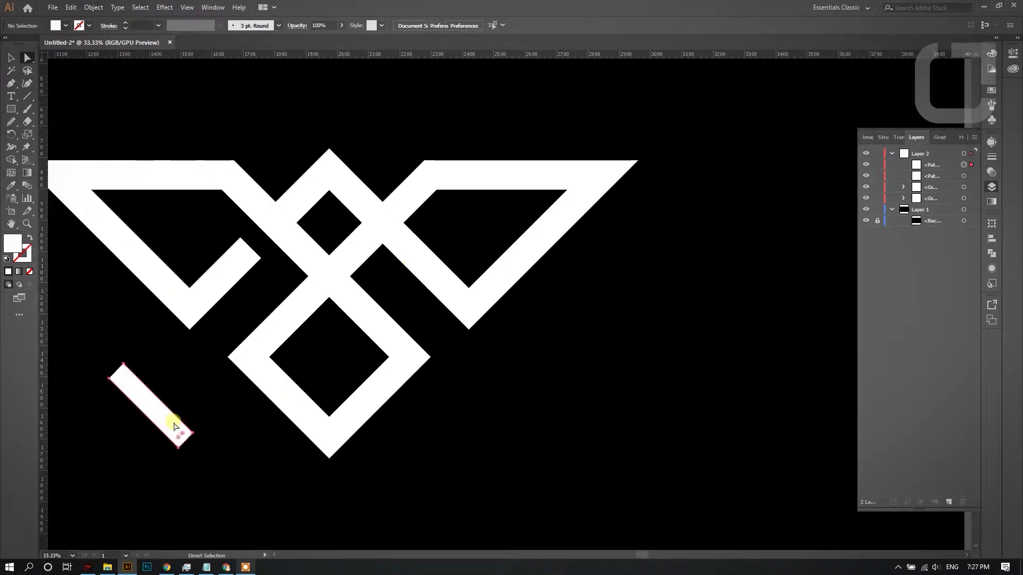
right_click(171, 421)
mouse_move(214, 355)
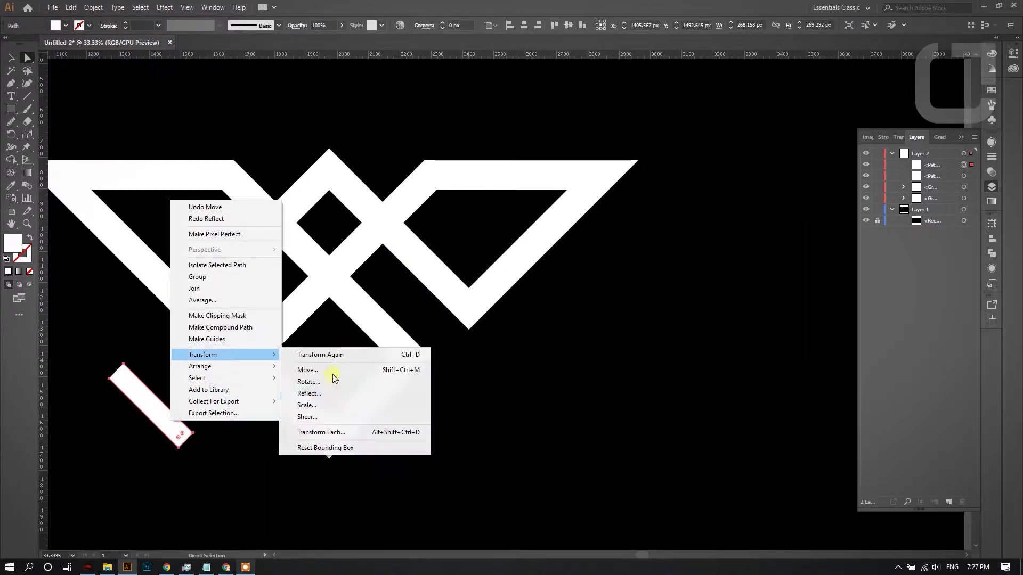
left_click(346, 395)
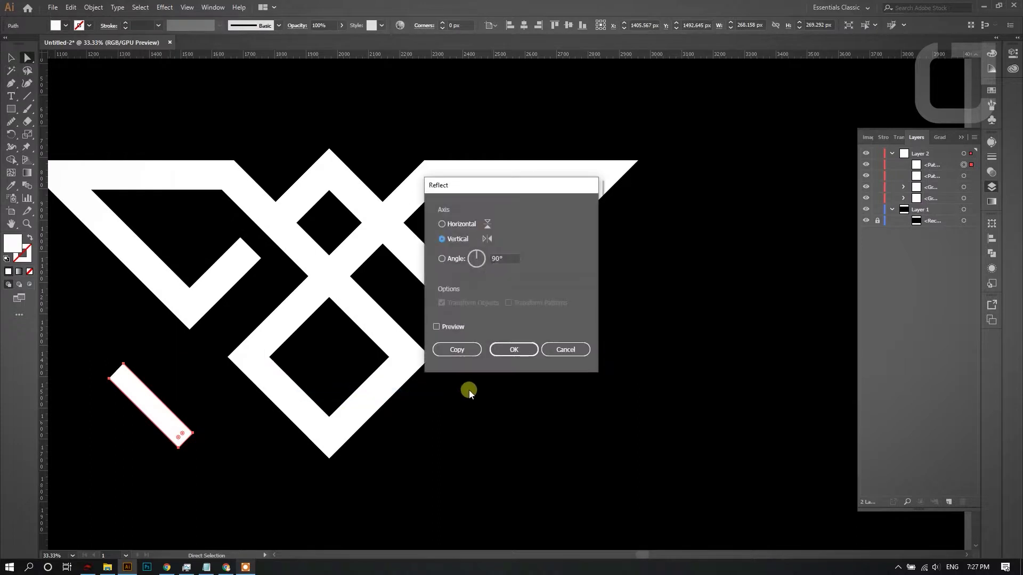
left_click(506, 353)
left_click_drag(174, 395, 434, 221)
scroll(425, 224, "up", 2)
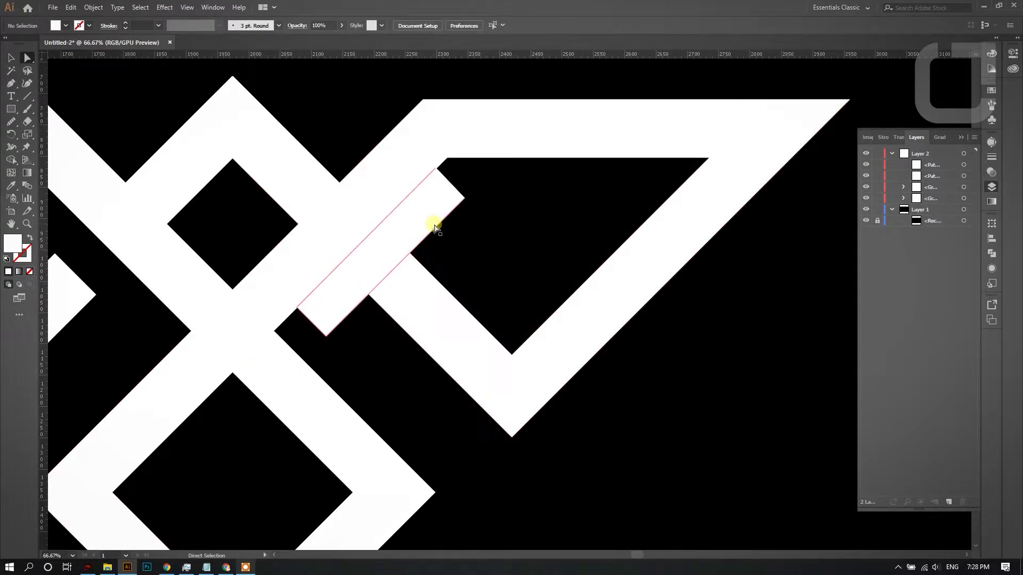
Step: Cut a gap in the right wing's arm by removing the strip and its overlap with the Shape Builder tool, and deselect the artwork
scroll(358, 293, "up", 1)
left_click(305, 232, "shift")
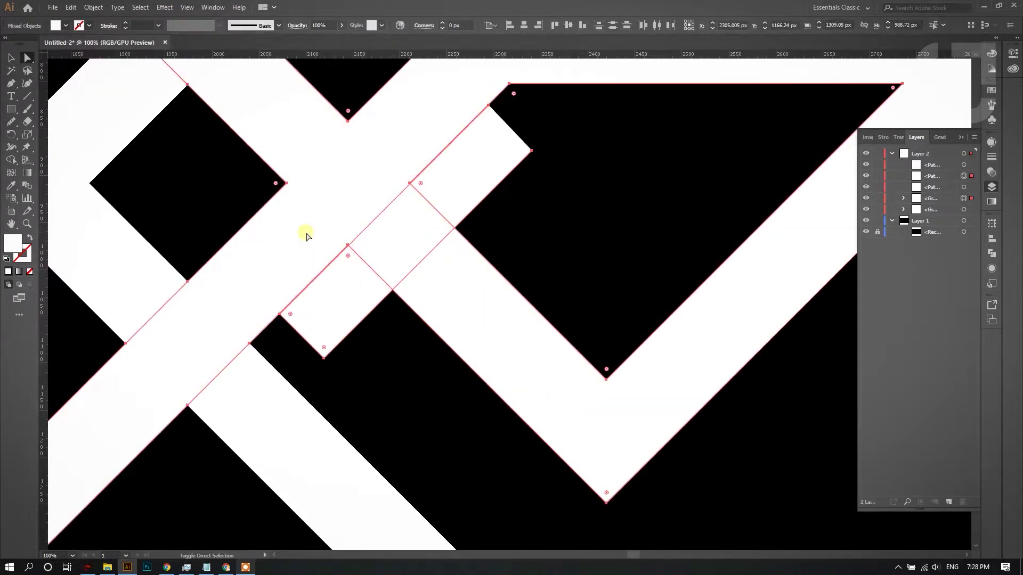
left_click(10, 160)
left_click_drag(308, 281, 526, 144)
scroll(526, 143, "down", 3)
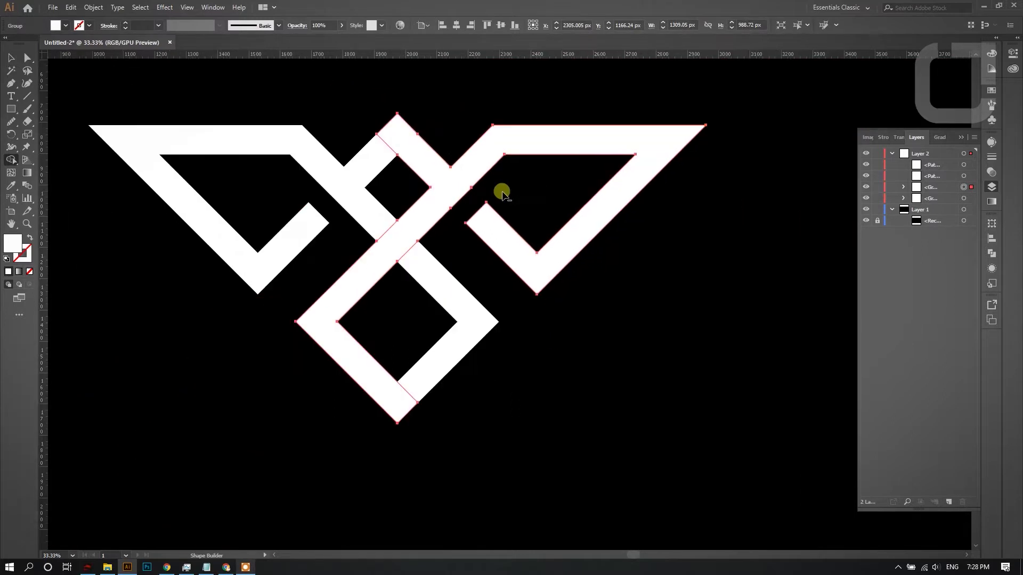
left_click(27, 58)
left_click(171, 61)
Step: Group all the white logo shapes into one object and deselect it
scroll(472, 202, "down", 2)
left_click_drag(283, 103, 678, 314)
left_click_drag(234, 106, 648, 372)
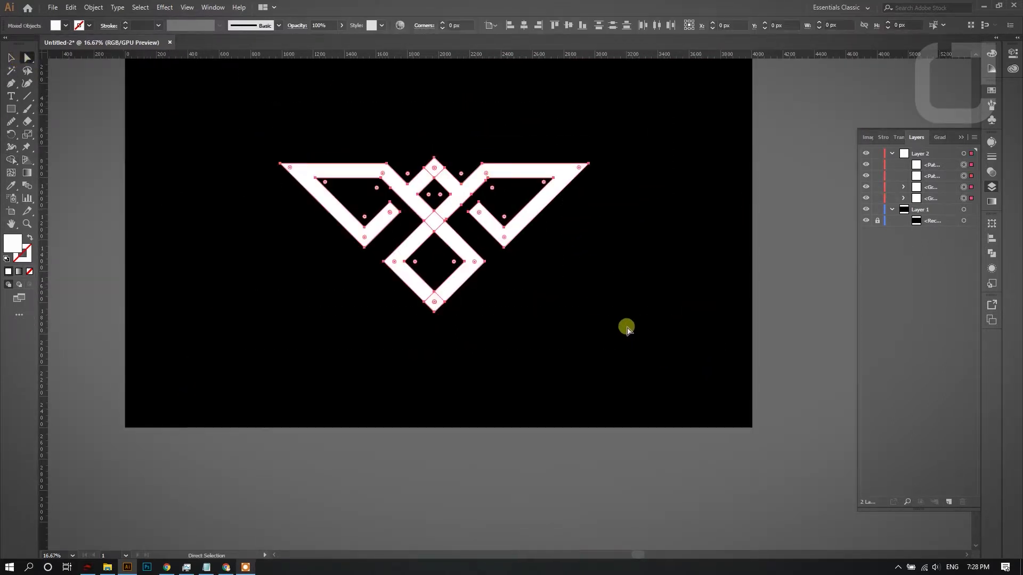
scroll(626, 328, "up", 1)
key("ctrl+g")
left_click(645, 327)
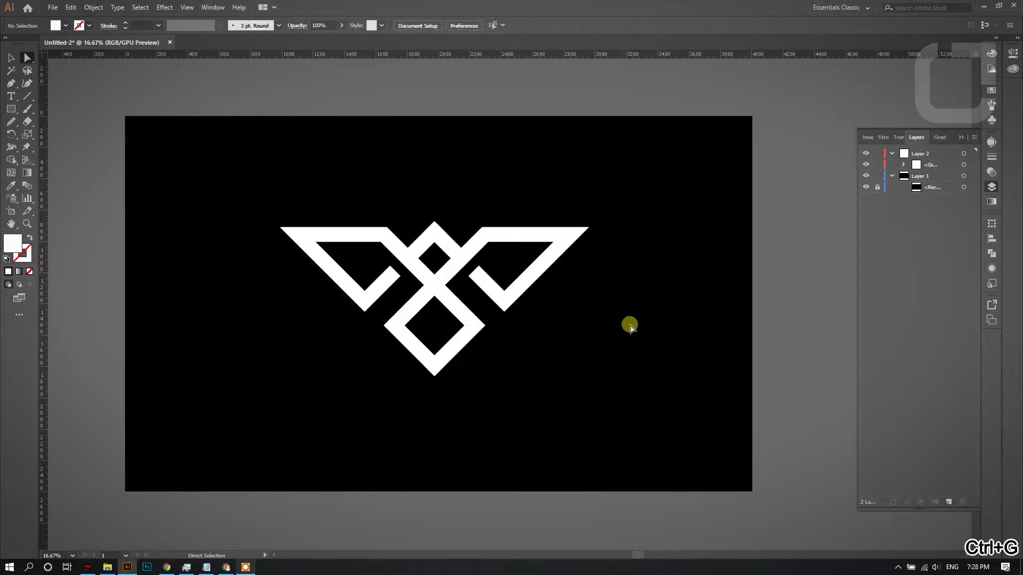
scroll(492, 194, "up", 1)
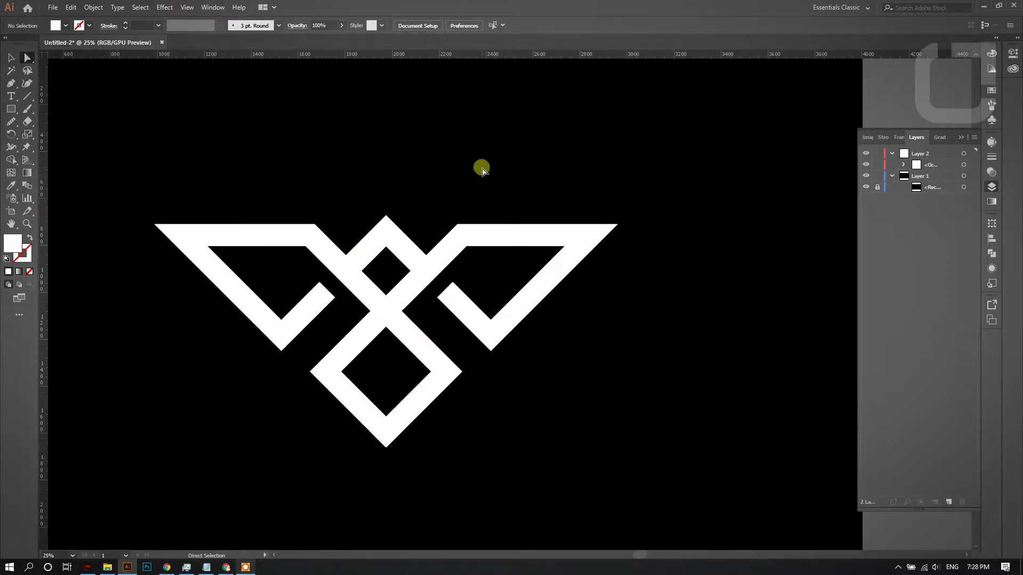
scroll(453, 332, "up", 1)
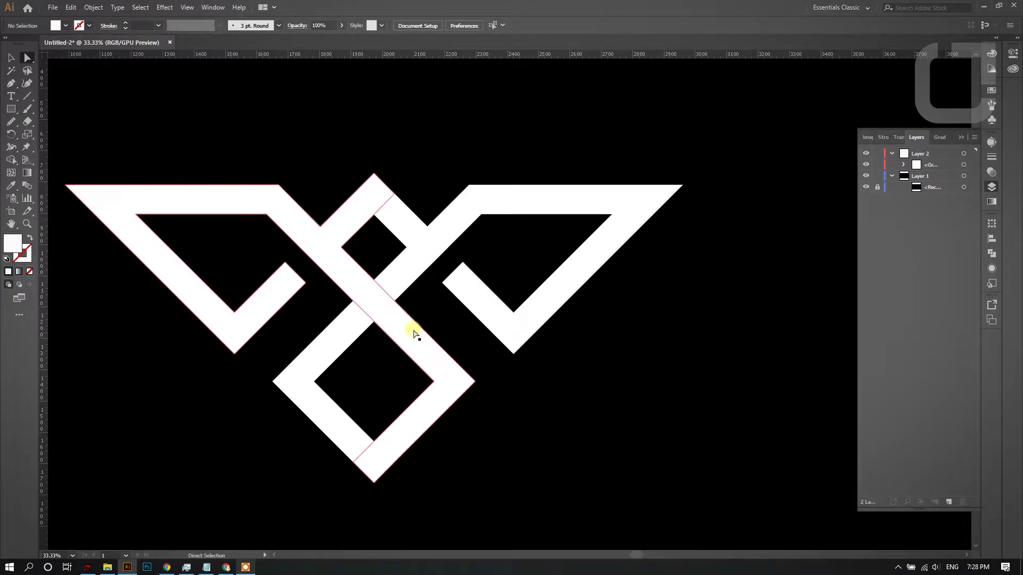
scroll(427, 317, "down", 2)
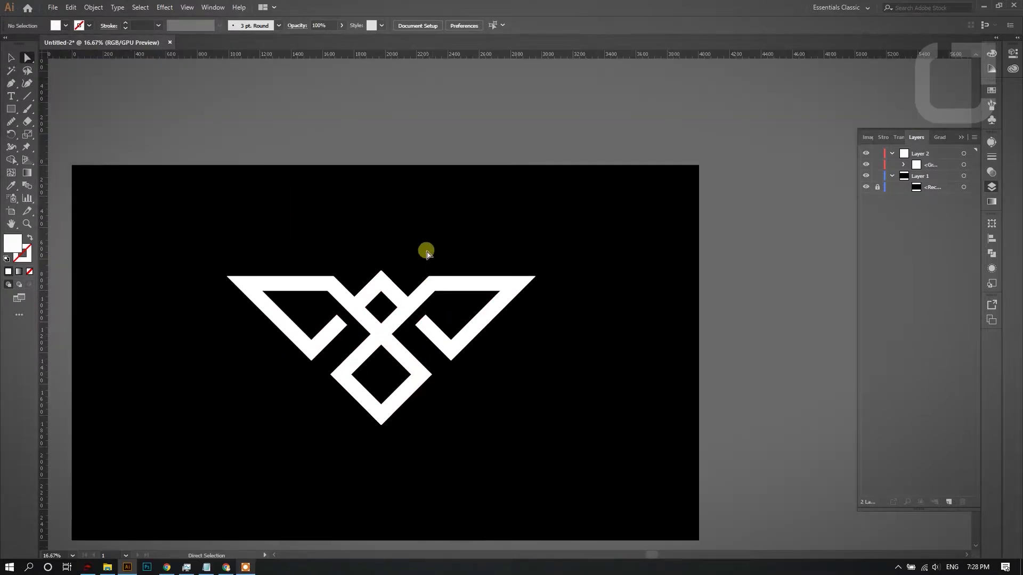
scroll(405, 289, "up", 2)
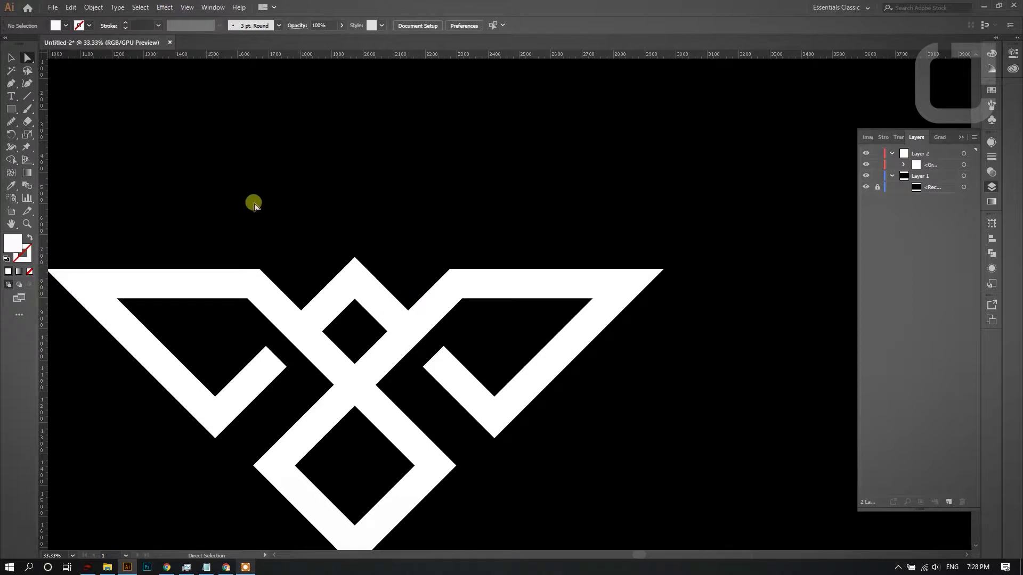
scroll(377, 213, "down", 1)
scroll(373, 201, "up", 1)
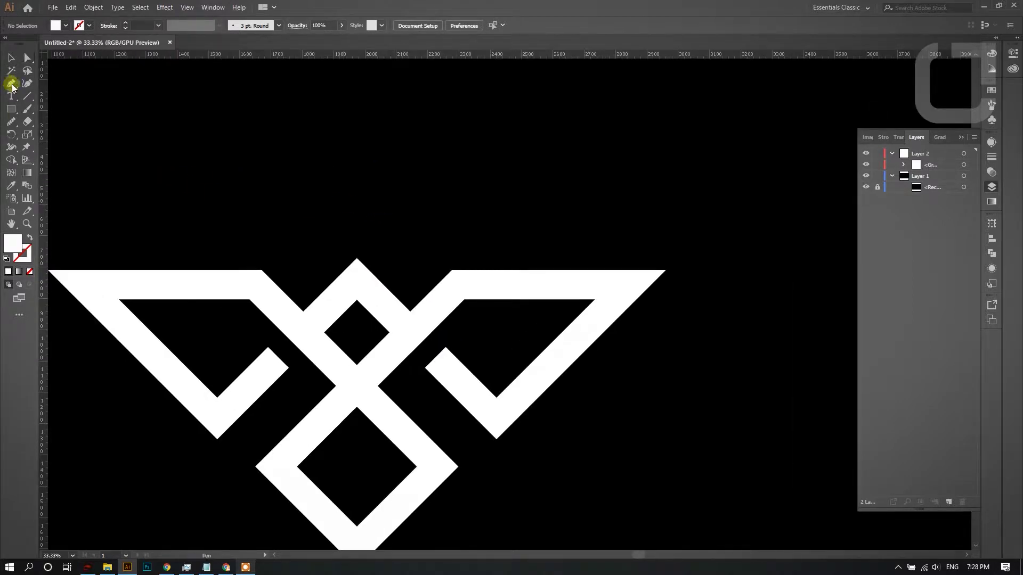
Step: Draw an open unfilled Pen path along the inner edges of both crossing bars, cutting across the base of the top peak
left_click(10, 84)
scroll(263, 279, "up", 1)
left_click(287, 291)
left_click(382, 383)
left_click(439, 376)
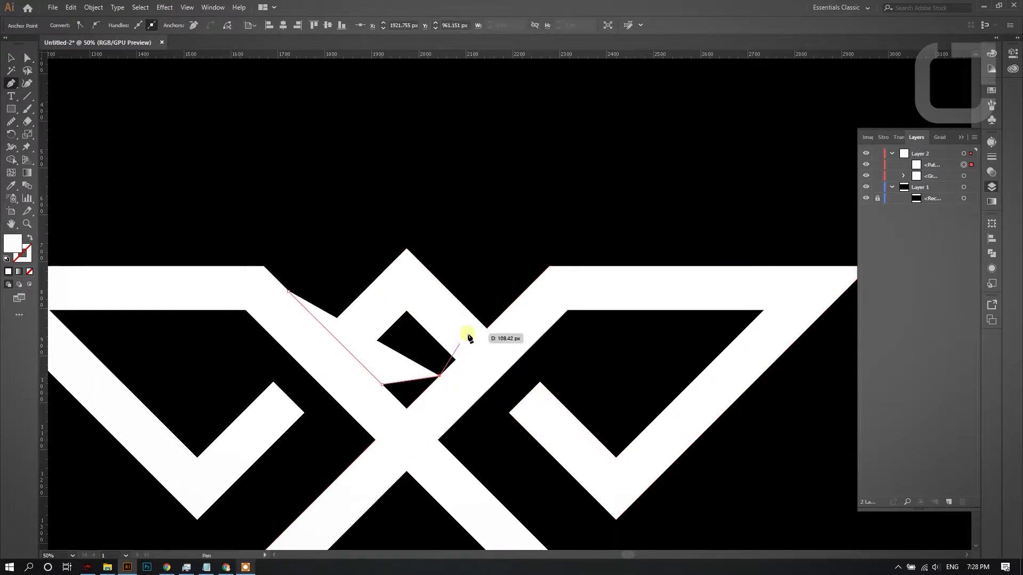
left_click(506, 309)
left_click(29, 272)
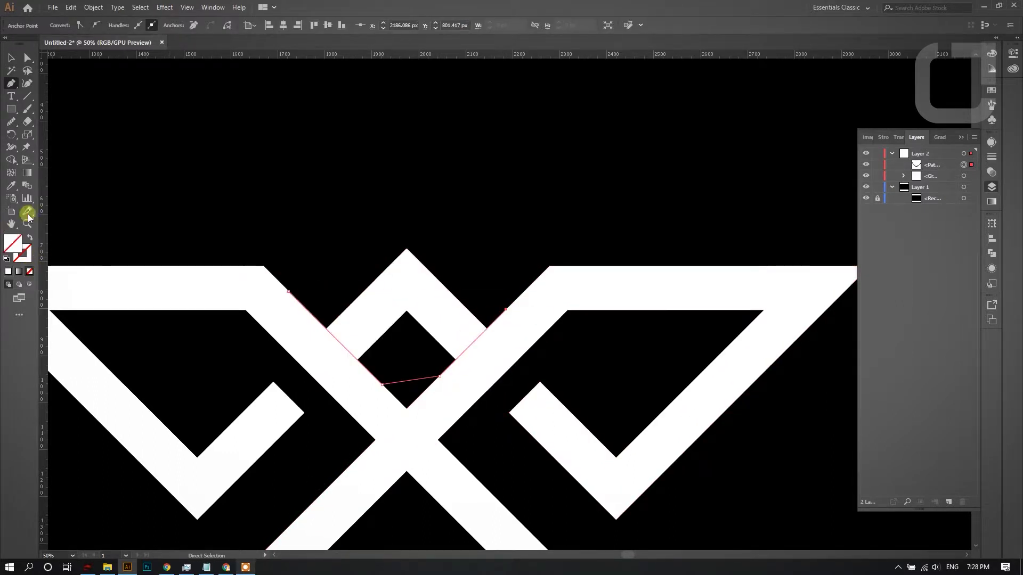
Step: Select the cutting path together with both wing shapes and split them with Pathfinder Divide
left_click(225, 296, "ctrl")
left_click(422, 315, "ctrl+shift")
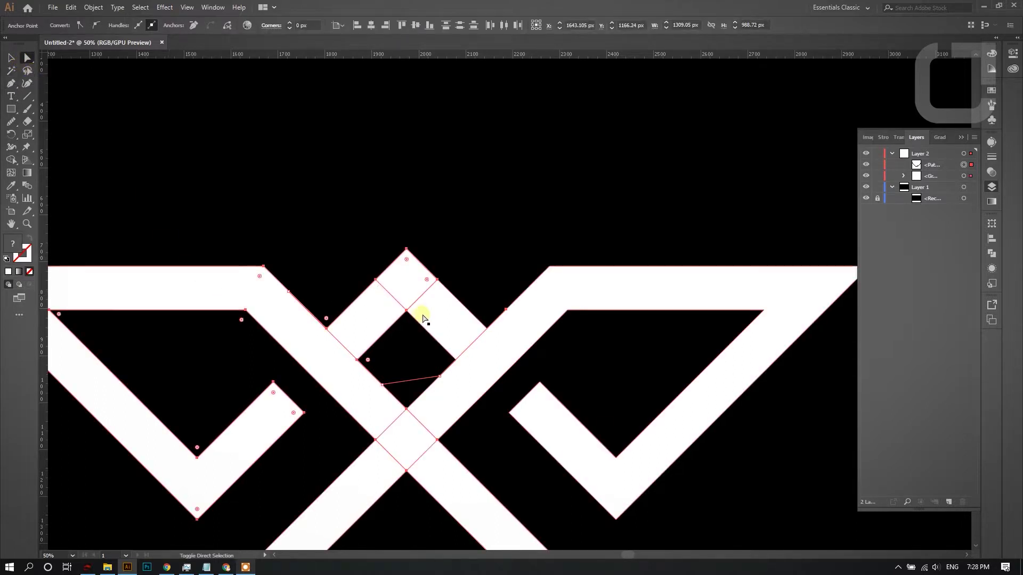
left_click(992, 254)
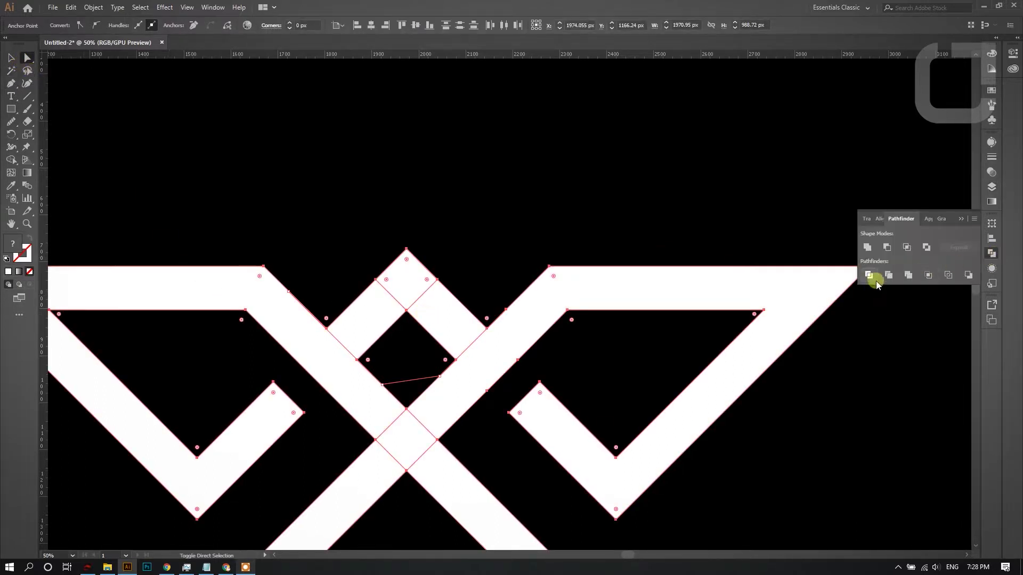
left_click(869, 274)
Step: Select the divided pieces of the top peak and unite them into a single chevron
left_click(25, 56)
left_click(408, 348)
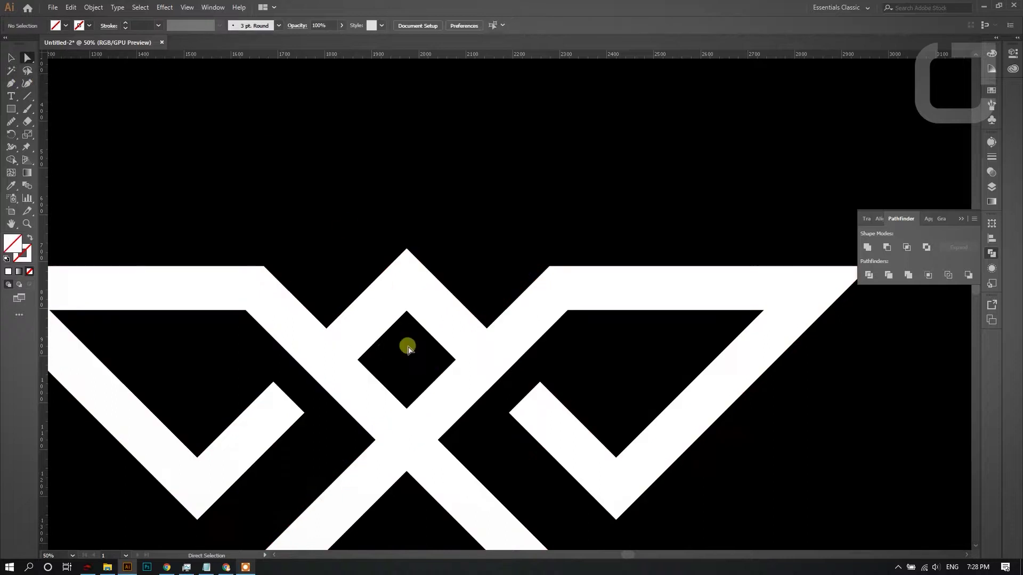
left_click(411, 392)
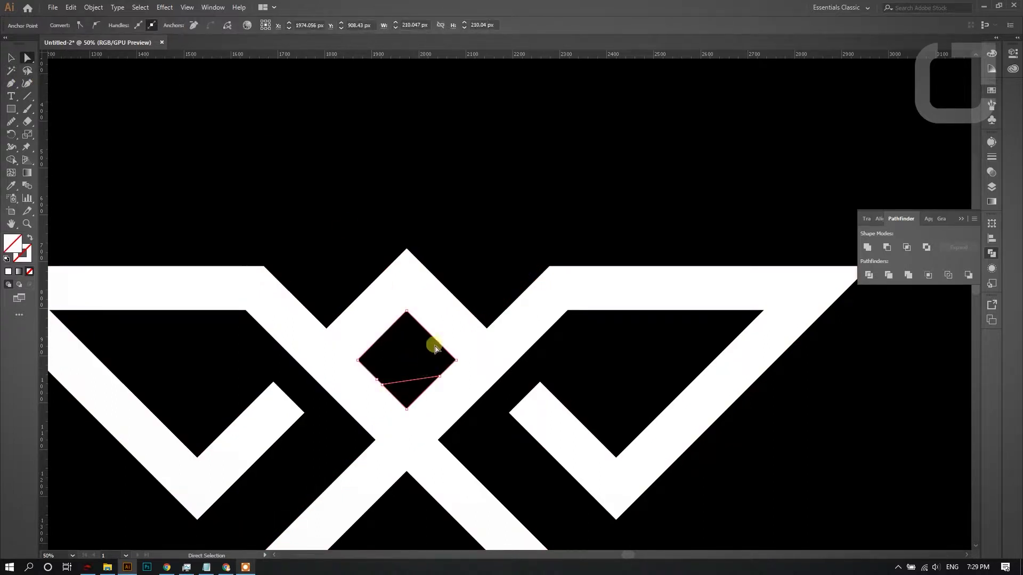
left_click(435, 349)
left_click(448, 320)
left_click(422, 291, "shift")
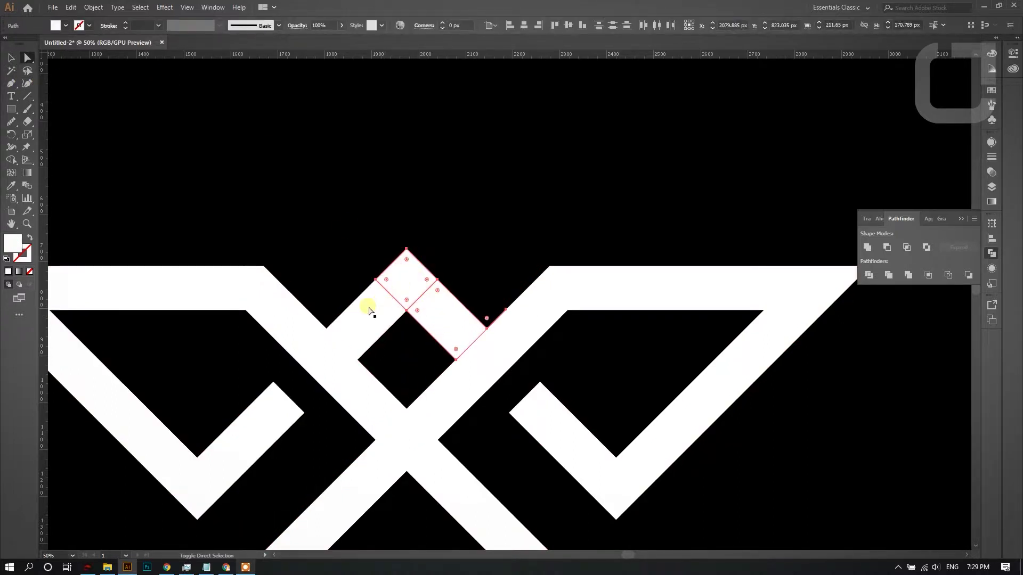
left_click(867, 247)
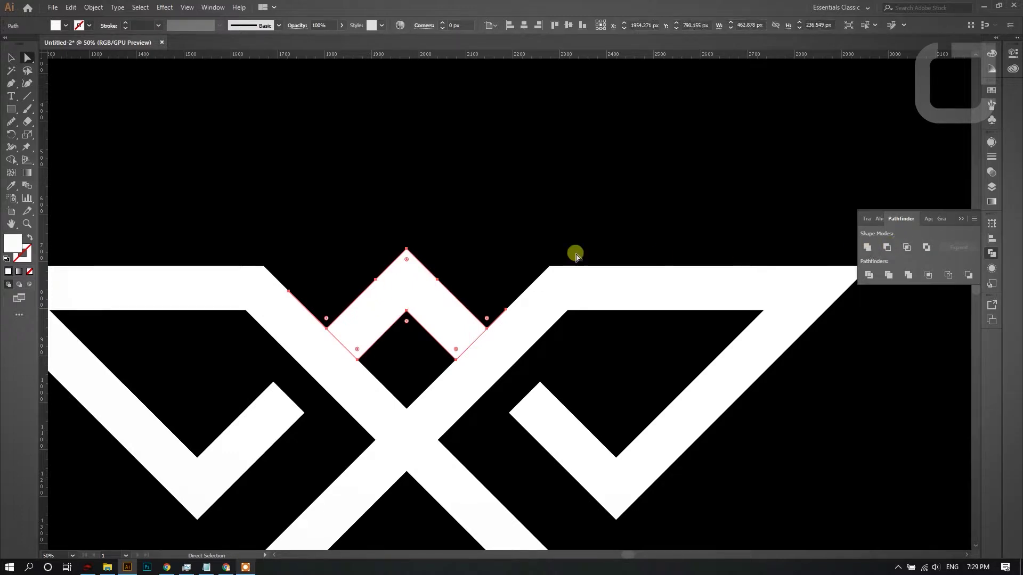
Step: Nudge the top chevron straight up to open a gap above the two crossing bars, and deselect it
key("shift+Up")
key("shift+Up")
key("shift+Up")
key("shift+Up")
key("shift+Up")
key("shift+Up")
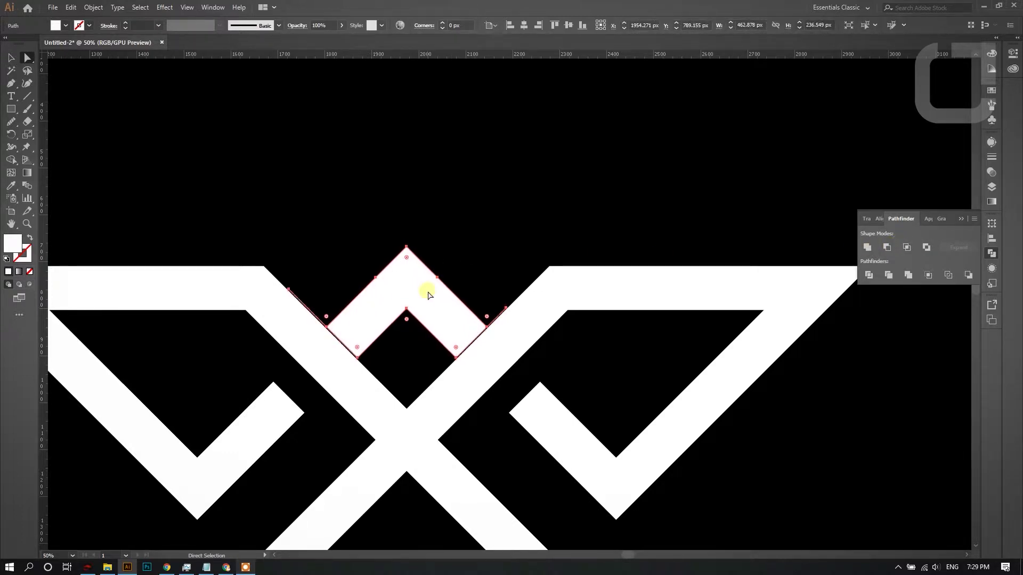
key("shift+Up")
key("shift+Up")
key("shift+Up")
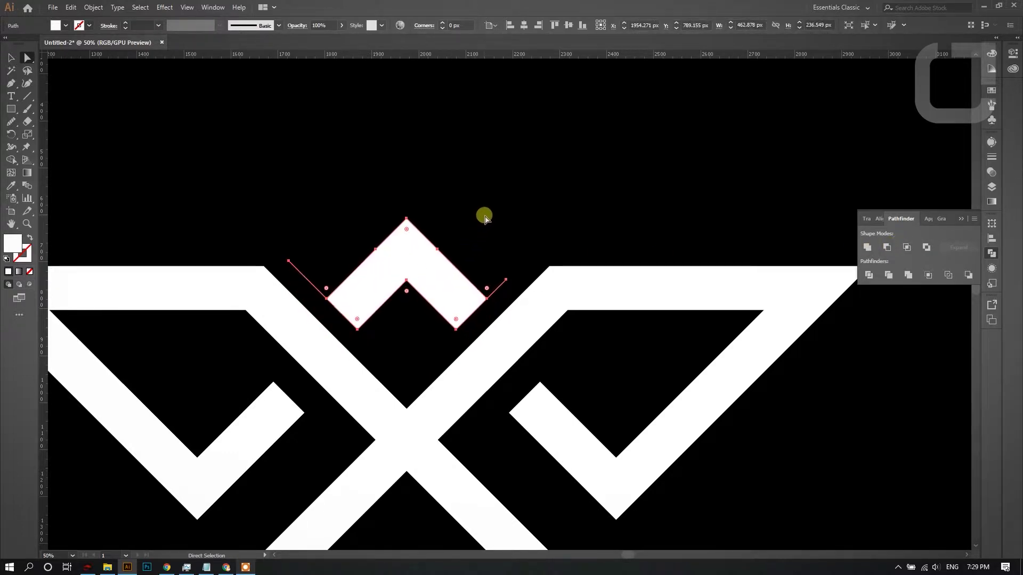
left_click(485, 216)
Step: Undo the last few upward nudges to narrow the gap between the chevron and the crossing bars
key("ctrl+z")
key("ctrl+z")
key("ctrl+z")
key("ctrl+z")
key("ctrl+z")
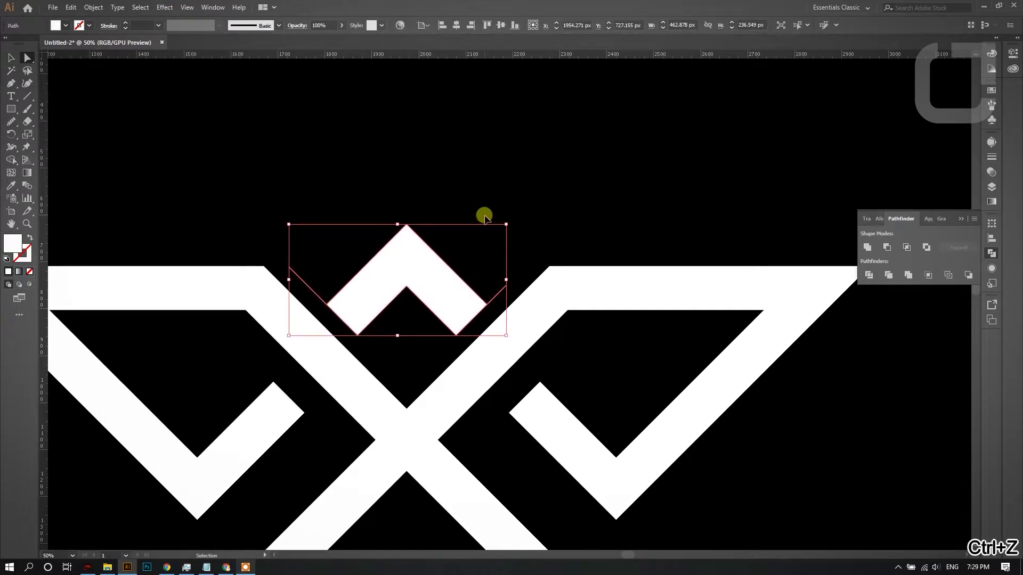
left_click(434, 246)
Step: Draw two diagonal Pen lines along the chevron's outer edges, extending past its lower corners across the stray line tails
left_click(13, 83)
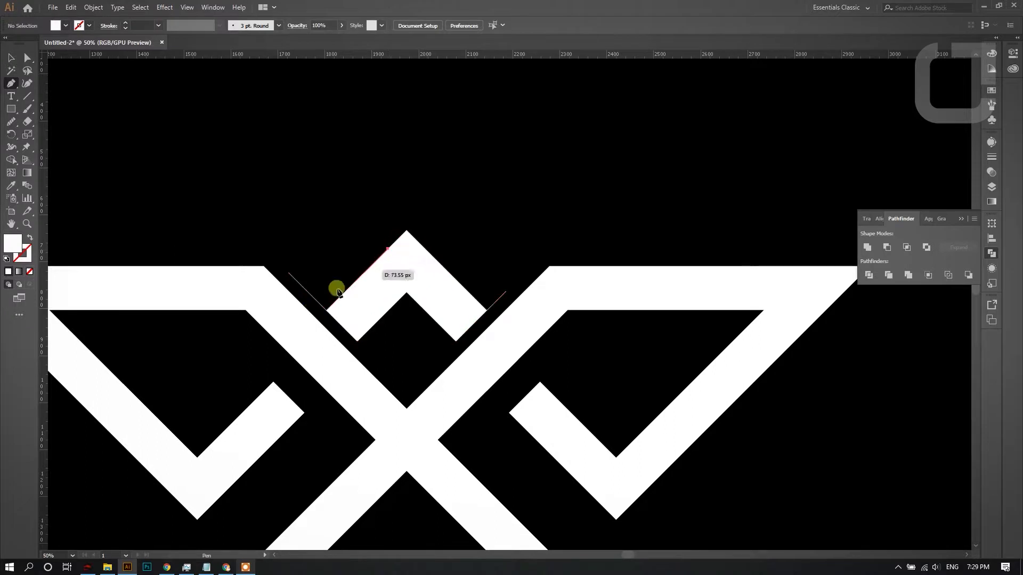
left_click(388, 249)
left_click(277, 353)
key("ctrl+z")
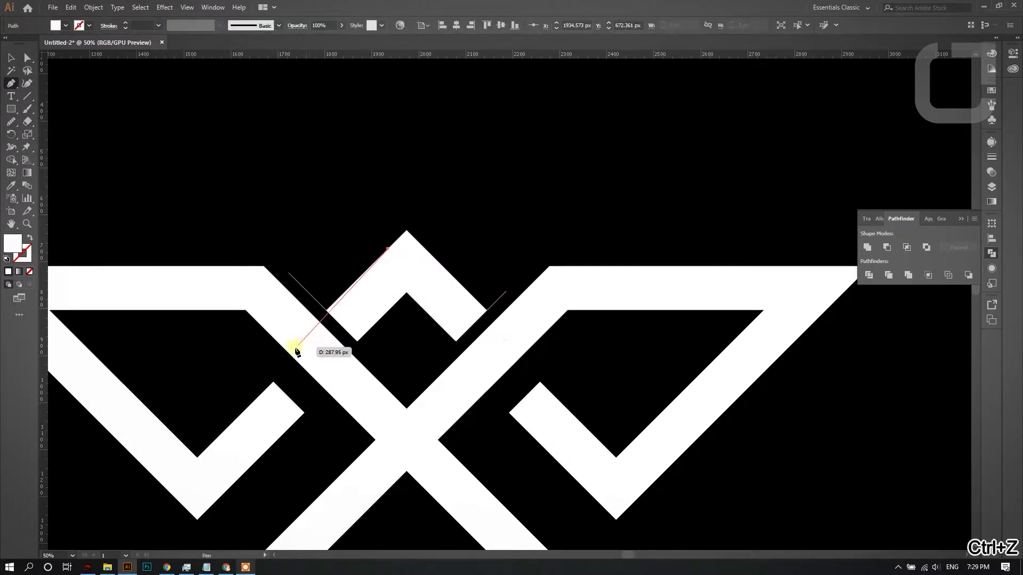
left_click(291, 346)
key("ctrl")
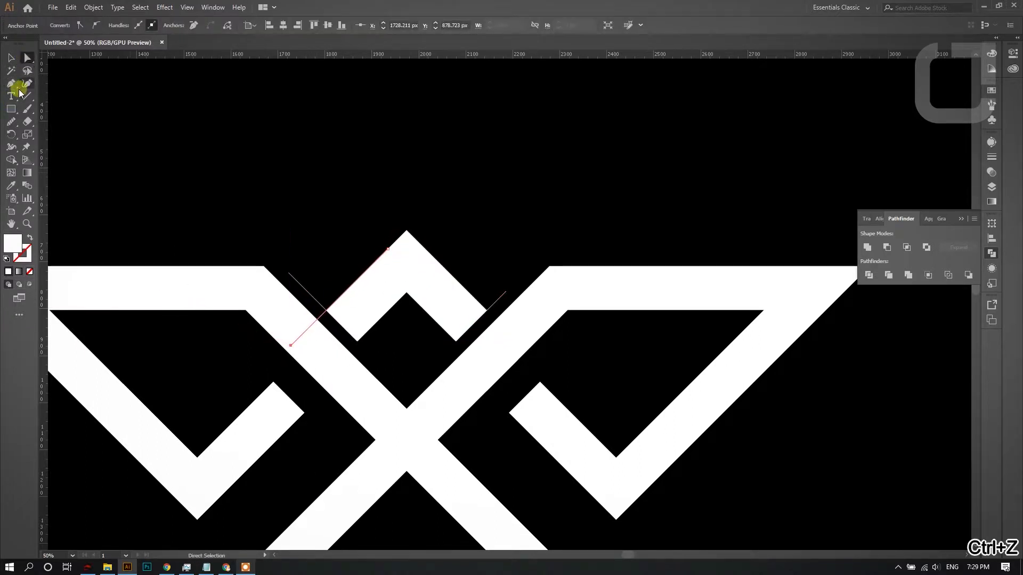
left_click(20, 88)
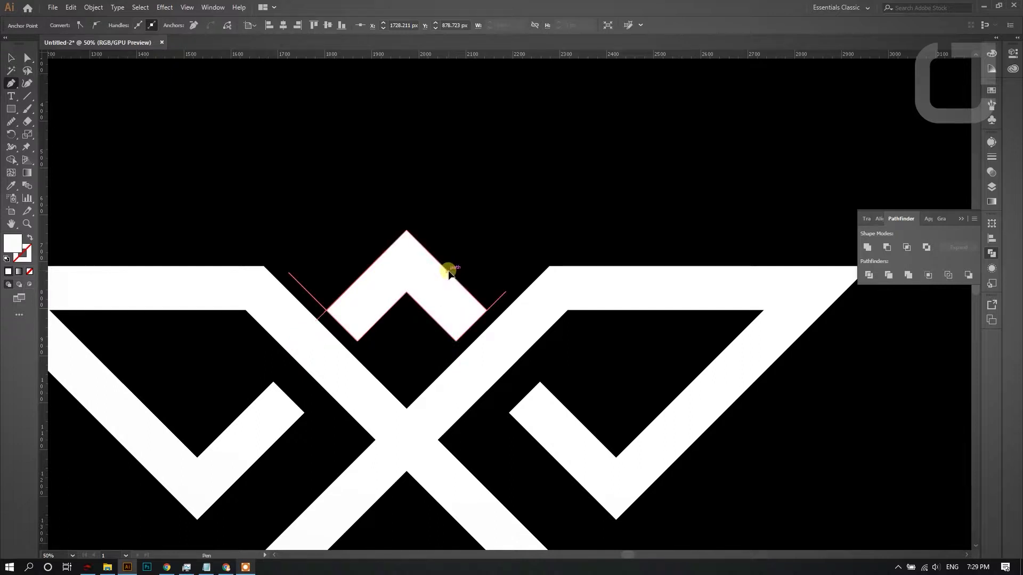
left_click(447, 272)
left_click(547, 371)
Step: Remove the stray line tails at both chevron corners with the Shape Builder tool, and deselect the artwork
left_click(25, 60)
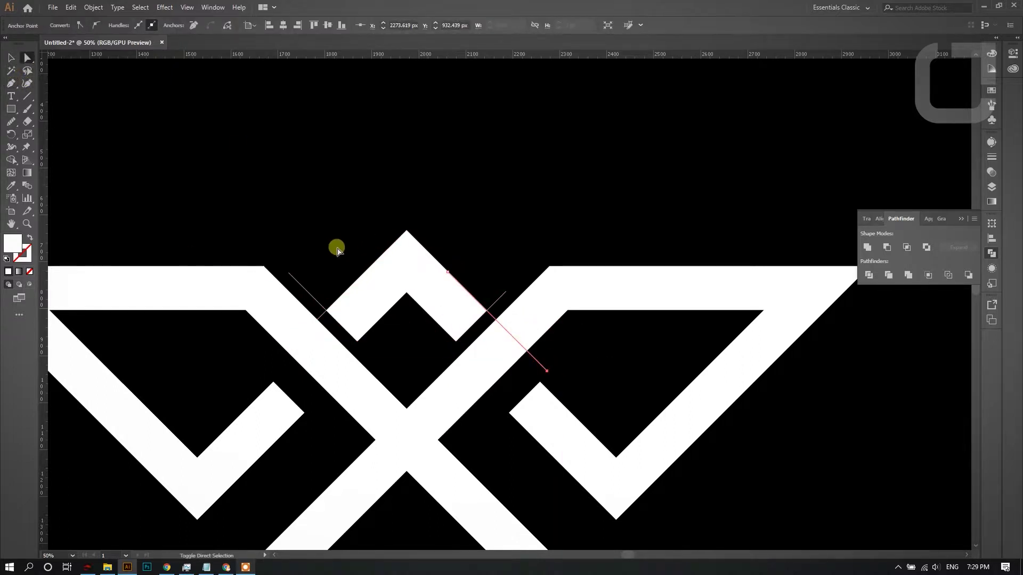
left_click(460, 295)
key("shift+m")
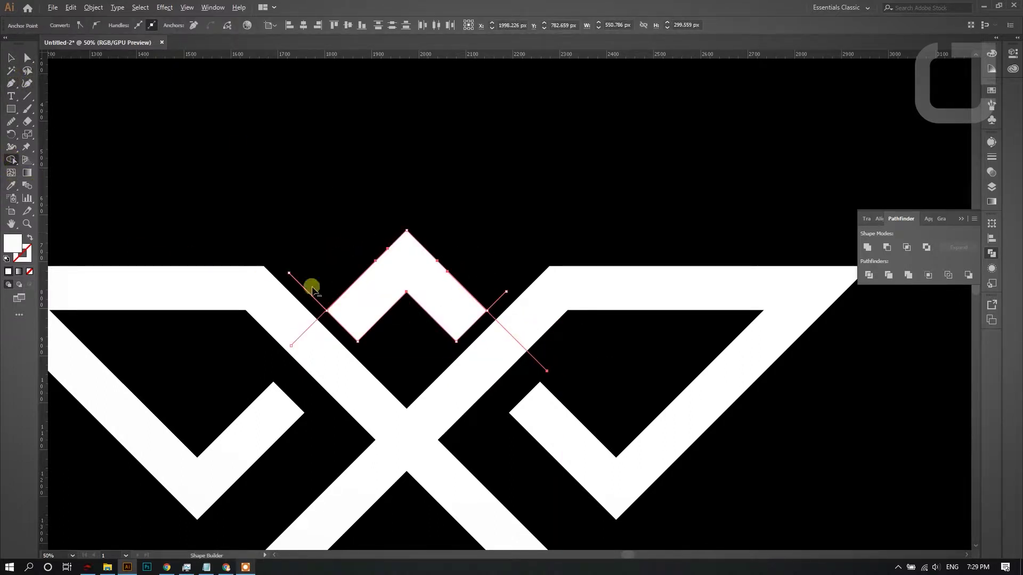
left_click(313, 326, "alt")
left_click_drag(524, 309, 526, 308)
left_click(27, 59)
left_click(326, 98)
Step: Select the complete logo, including the separated chevron, and group it
scroll(414, 162, "down", 4)
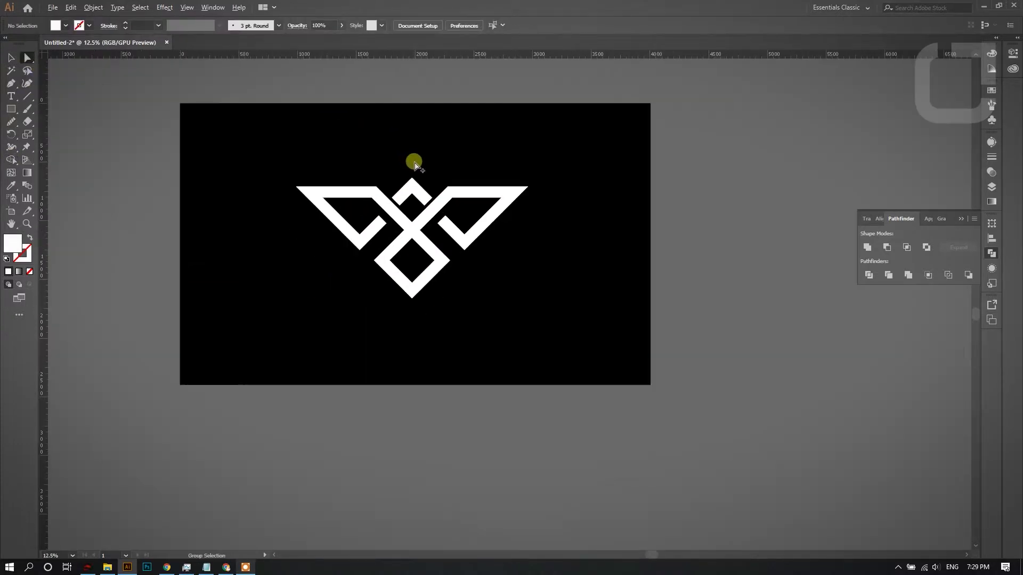
scroll(415, 163, "up", 1)
left_click_drag(272, 141, 556, 338)
left_click(577, 354)
scroll(540, 309, "up", 1)
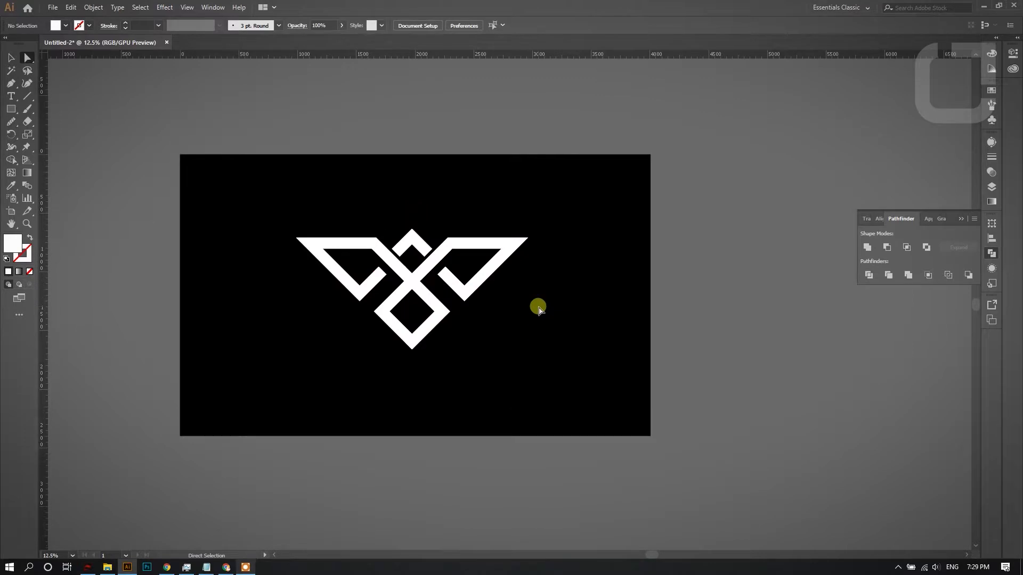
left_click_drag(218, 170, 557, 384)
key("ctrl+g")
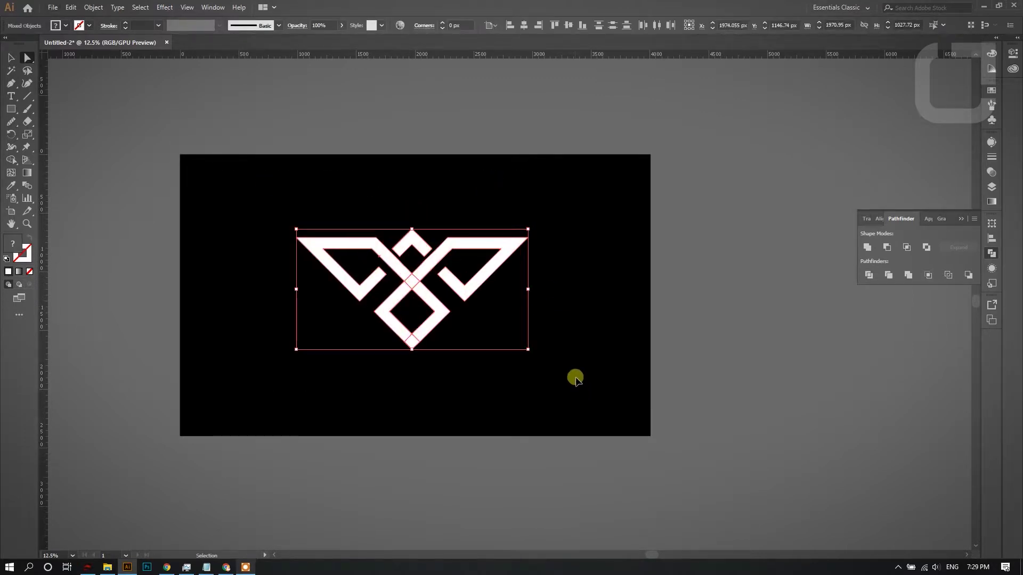
Step: Centre the grouped logo horizontally and vertically on the artboard, and deselect it
left_click(524, 25)
left_click(569, 25)
left_click(496, 187)
scroll(469, 245, "up", 2)
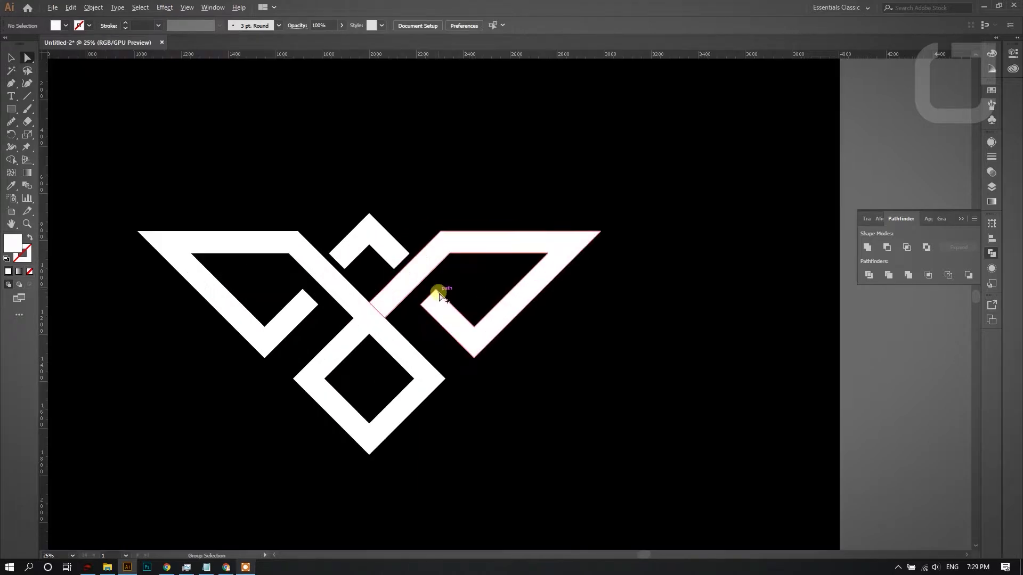
scroll(367, 405, "up", 2)
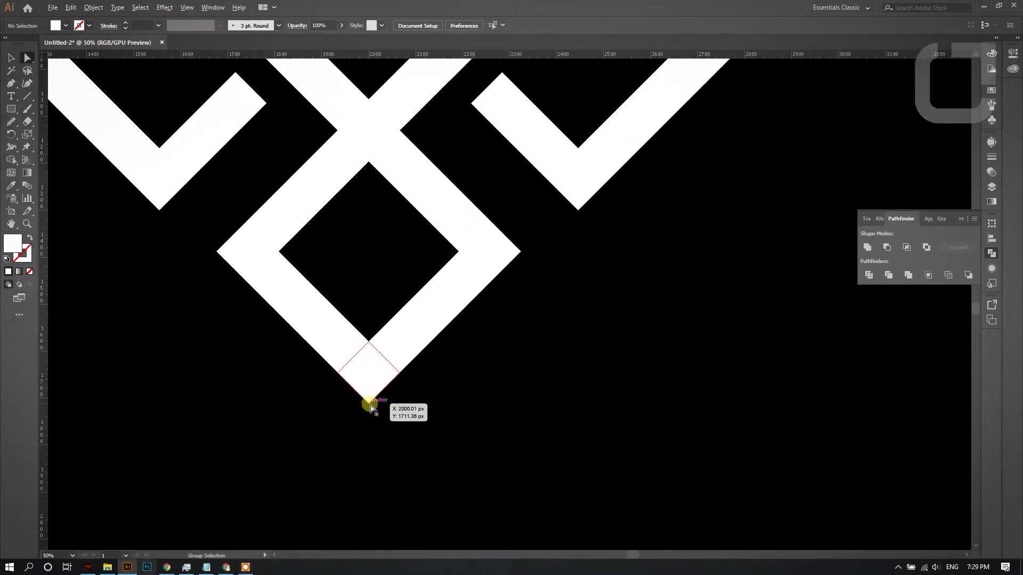
left_click(11, 84)
scroll(404, 160, "up", 1)
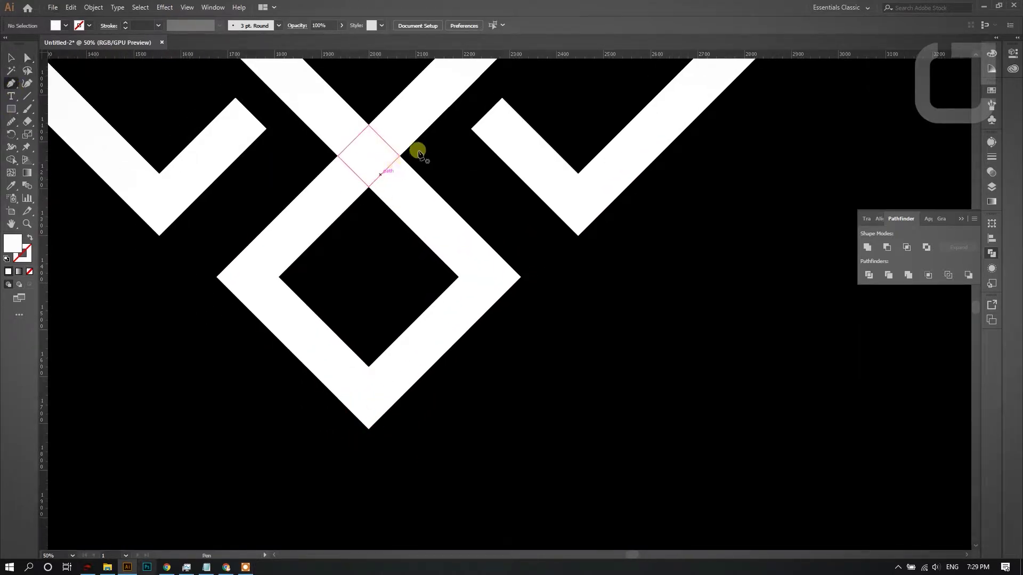
left_click(425, 130)
left_click(338, 217)
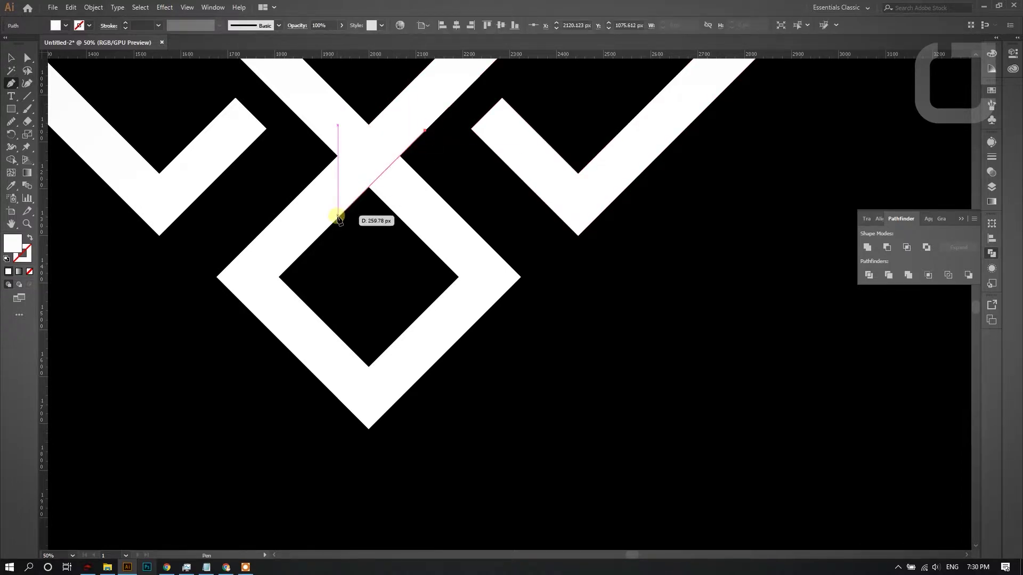
key("ctrl+z")
key("ctrl+z")
scroll(353, 201, "down", 2)
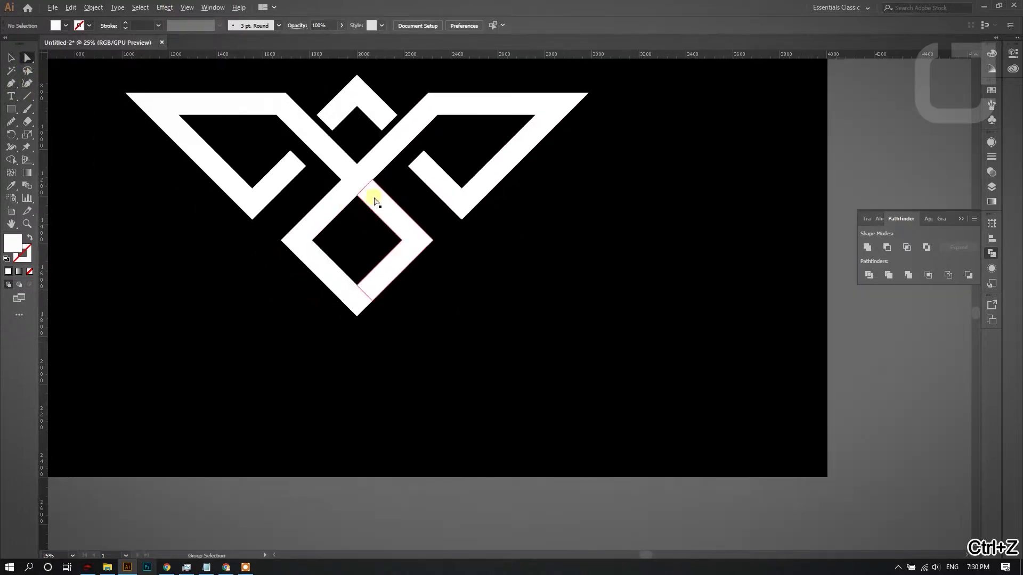
scroll(368, 245, "up", 2)
left_click(371, 241)
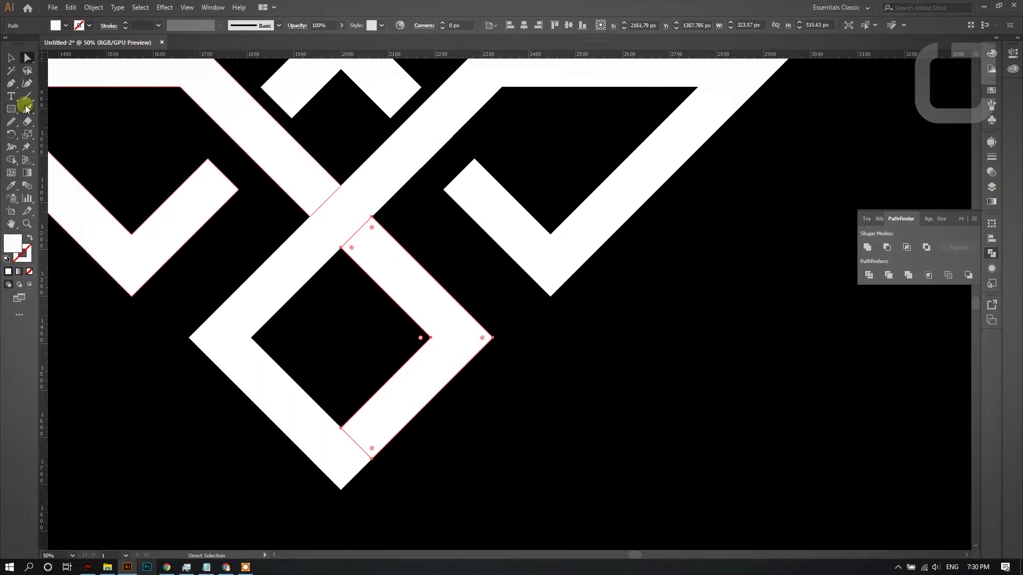
left_click(124, 137)
Step: Draw a horizontal Pen line across the diamond's right corner, extending past both its inner and outer points
left_click(11, 84)
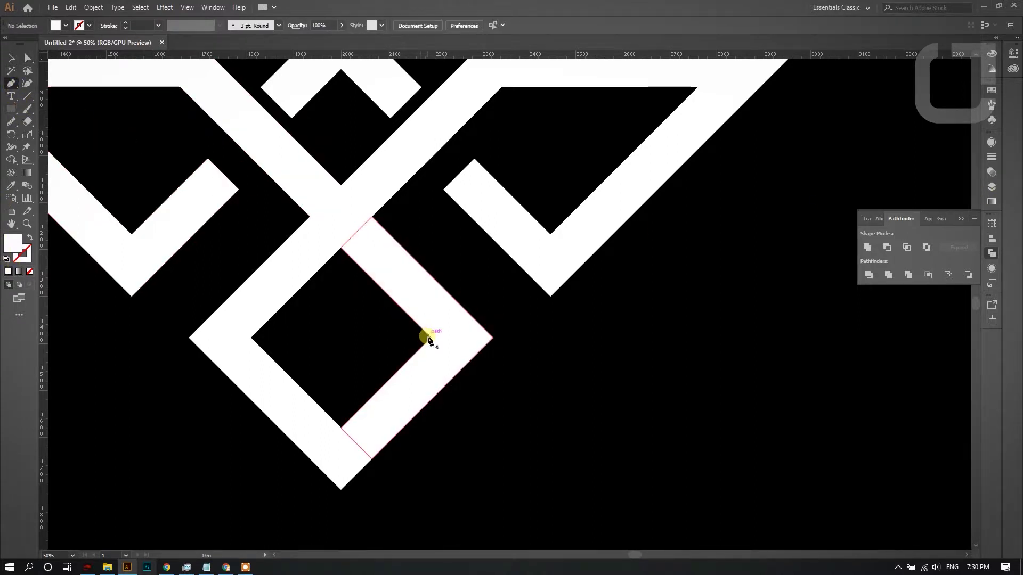
left_click(430, 338)
left_click(504, 338)
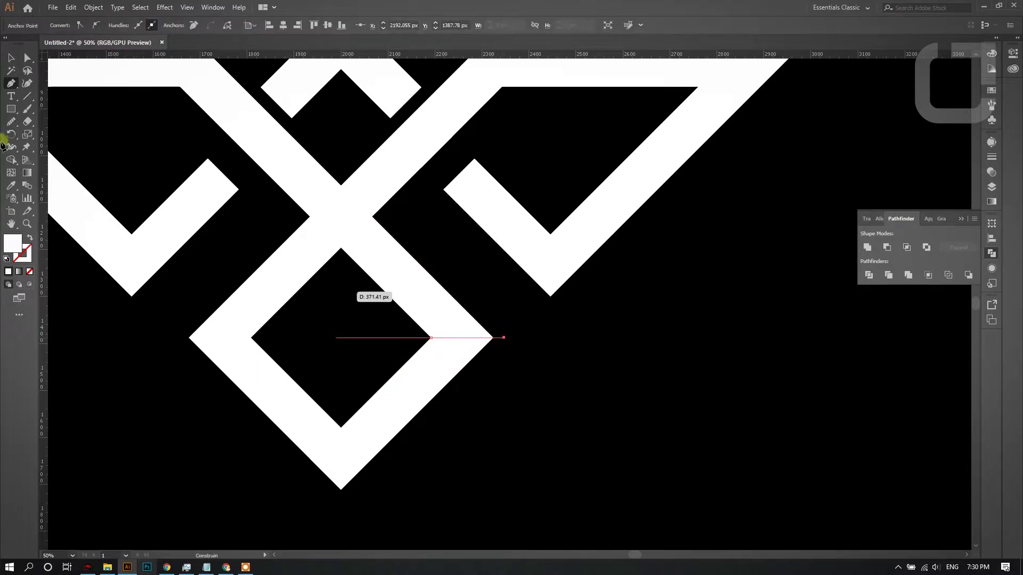
key("ctrl+z")
key("ctrl+z")
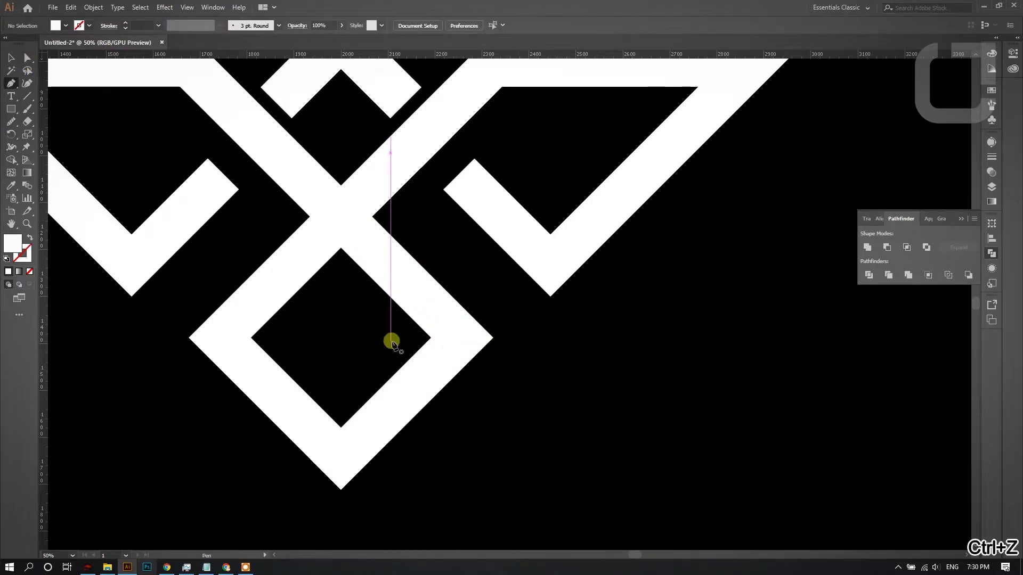
left_click(398, 337)
left_click(526, 338)
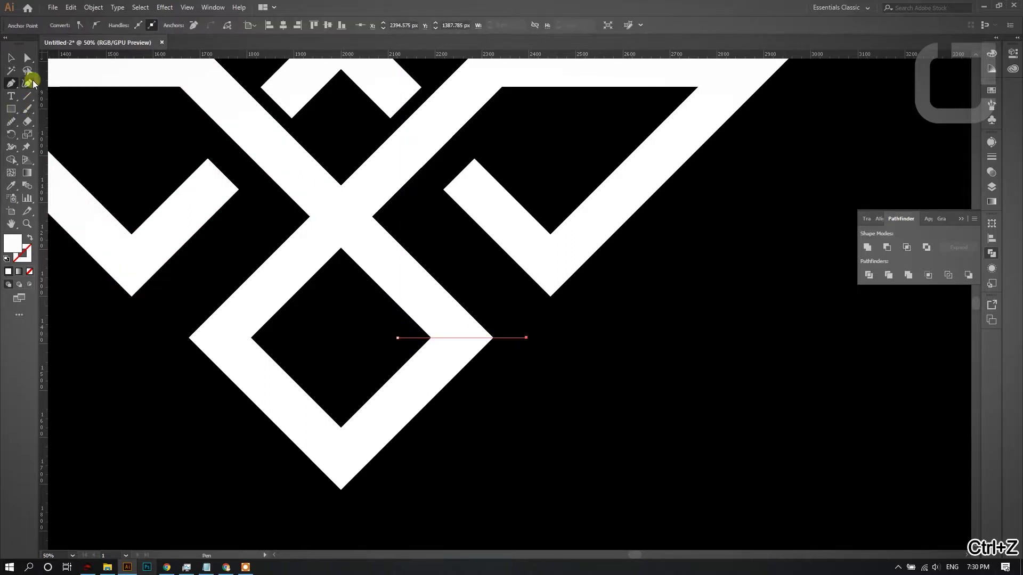
Step: Divide the diamond's right-hand shape along the horizontal line with Pathfinder Divide, and select its upper segment
left_click(430, 281, "ctrl")
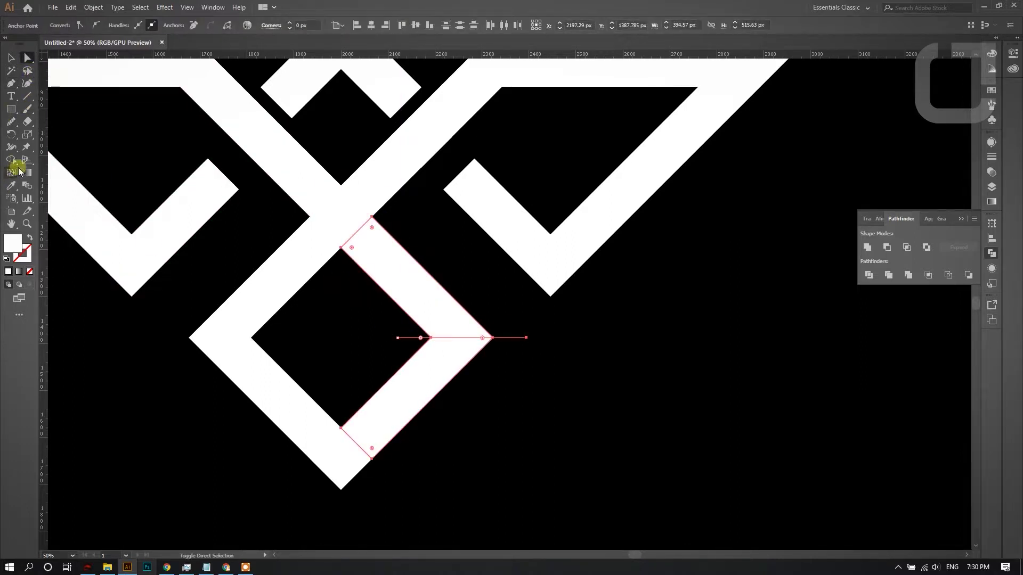
left_click(16, 165)
left_click(869, 275)
left_click(26, 58)
left_click(554, 334)
left_click_drag(452, 314, 446, 292)
key("ctrl+z")
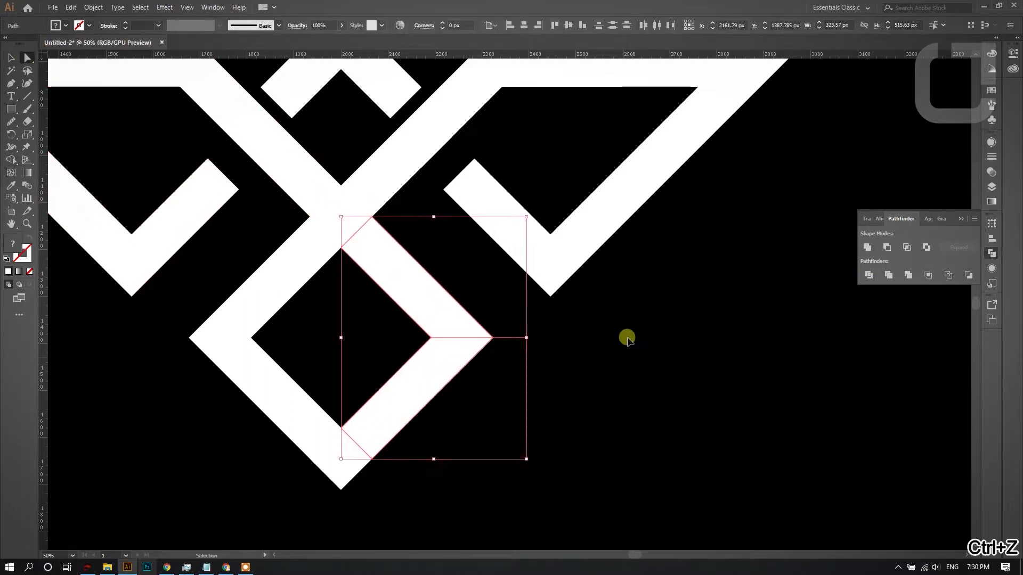
left_click(869, 274)
left_click(643, 393)
left_click_drag(404, 291, 417, 279)
key("ctrl+z")
Step: Fill the diamond's upper-right segment with the white-to-black linear gradient
left_click(990, 178)
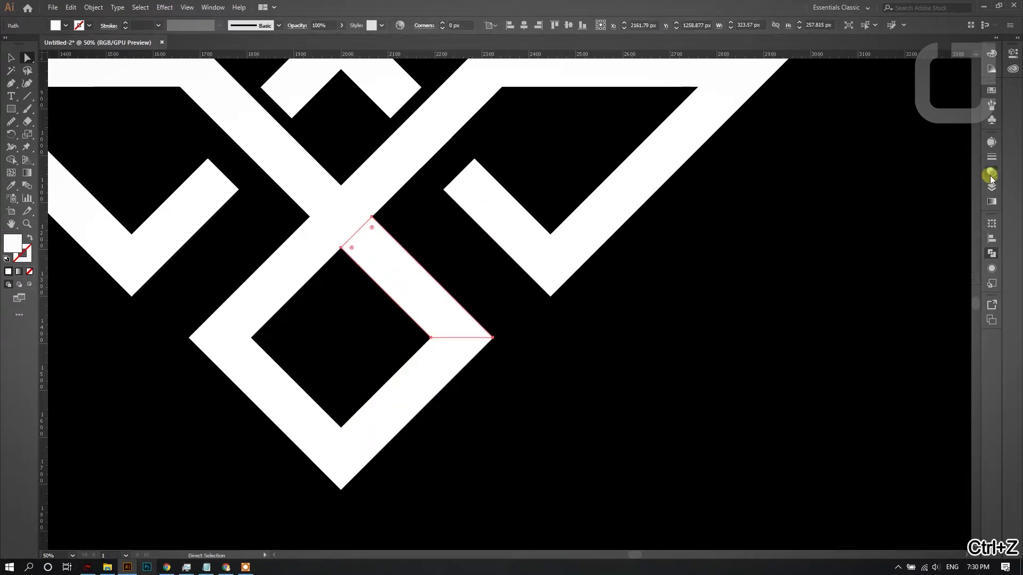
left_click(989, 187)
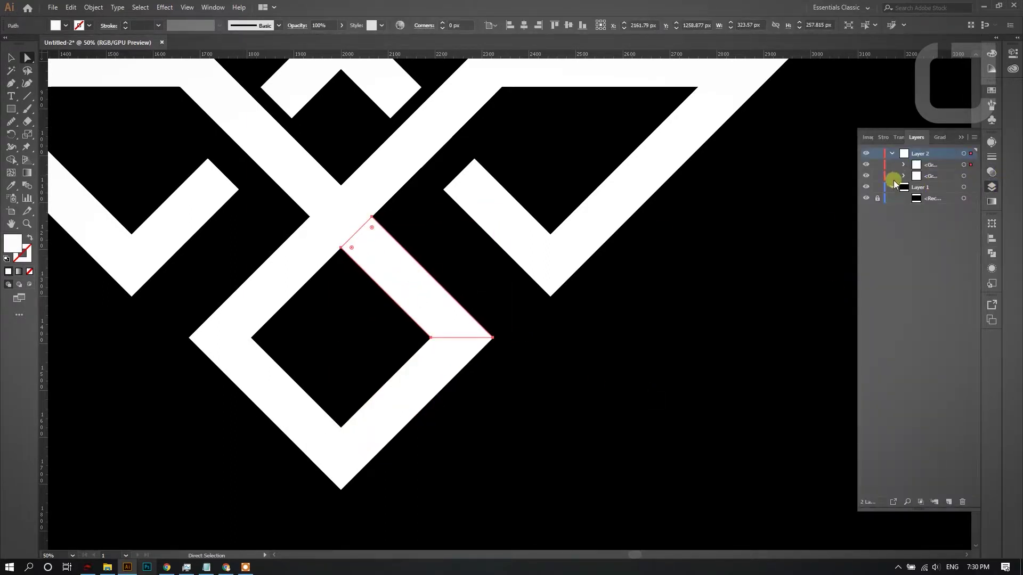
left_click(991, 201)
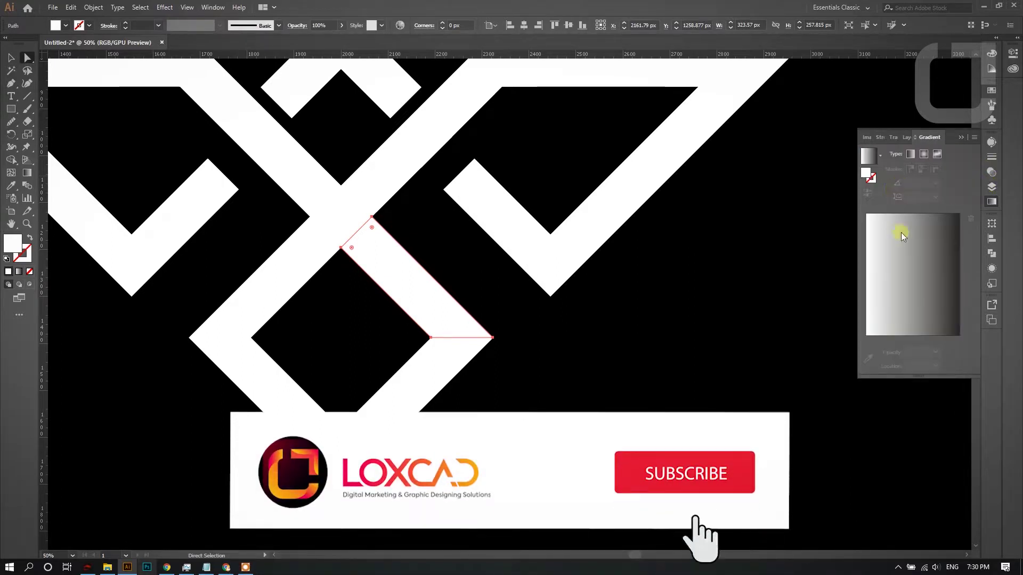
left_click(898, 259)
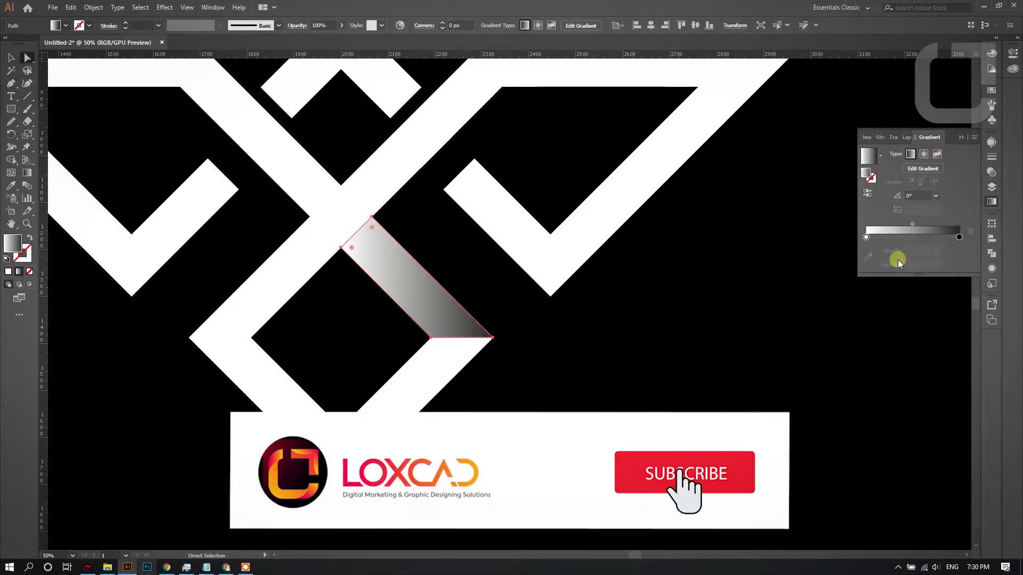
Step: Redirect the segment's gradient diagonally with the Gradient tool, from white at the diamond's right corner to shadow at the crossing, and deselect it
left_click(27, 172)
left_click_drag(337, 224, 471, 370)
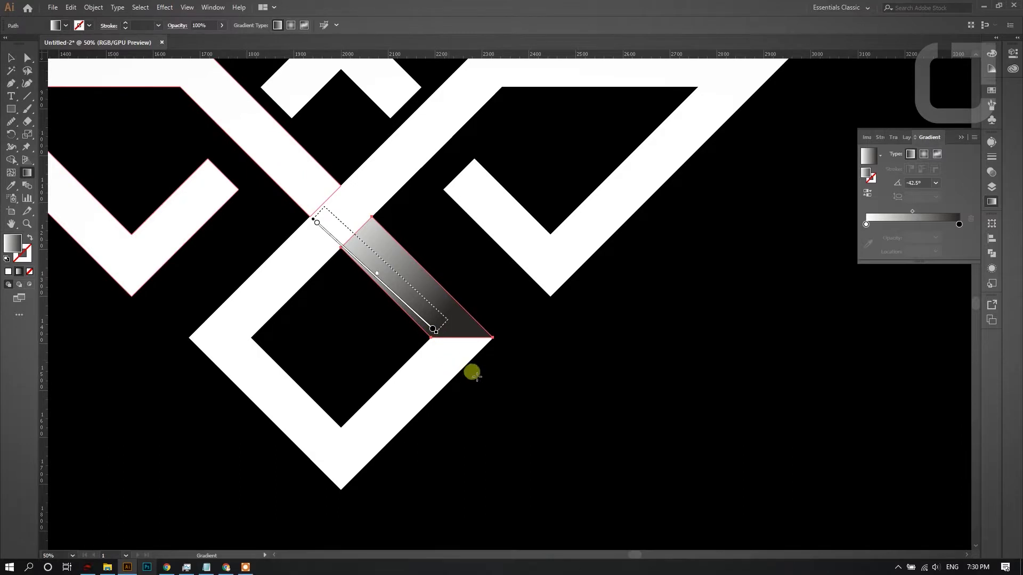
left_click_drag(334, 221, 268, 157)
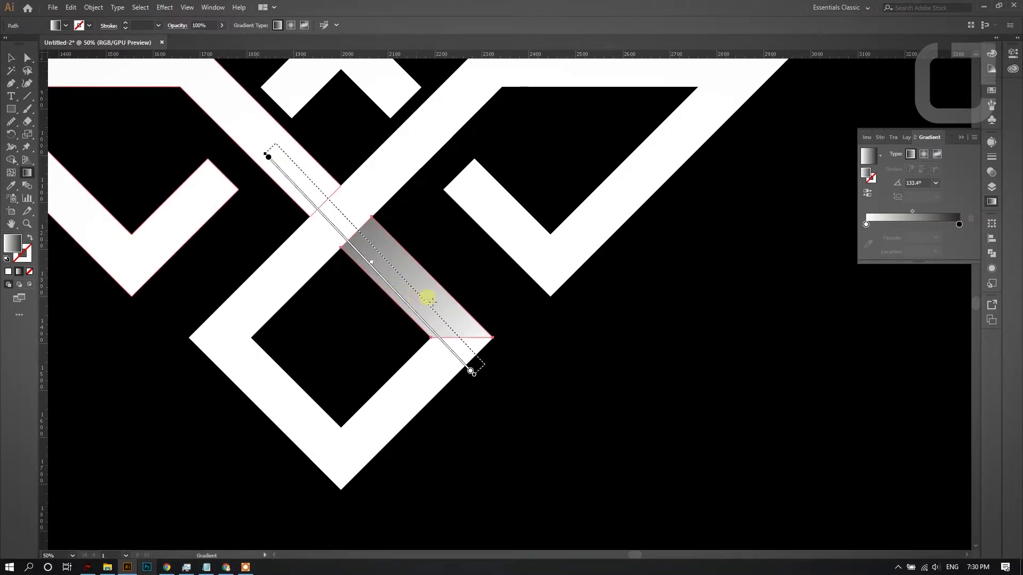
left_click_drag(465, 318, 281, 142)
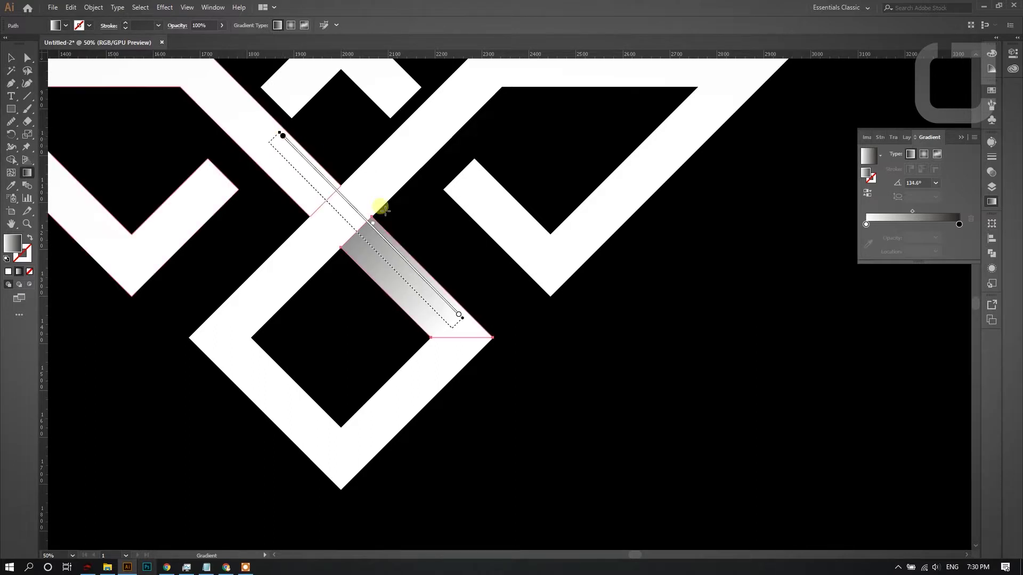
scroll(399, 232, "down", 3)
left_click(367, 155)
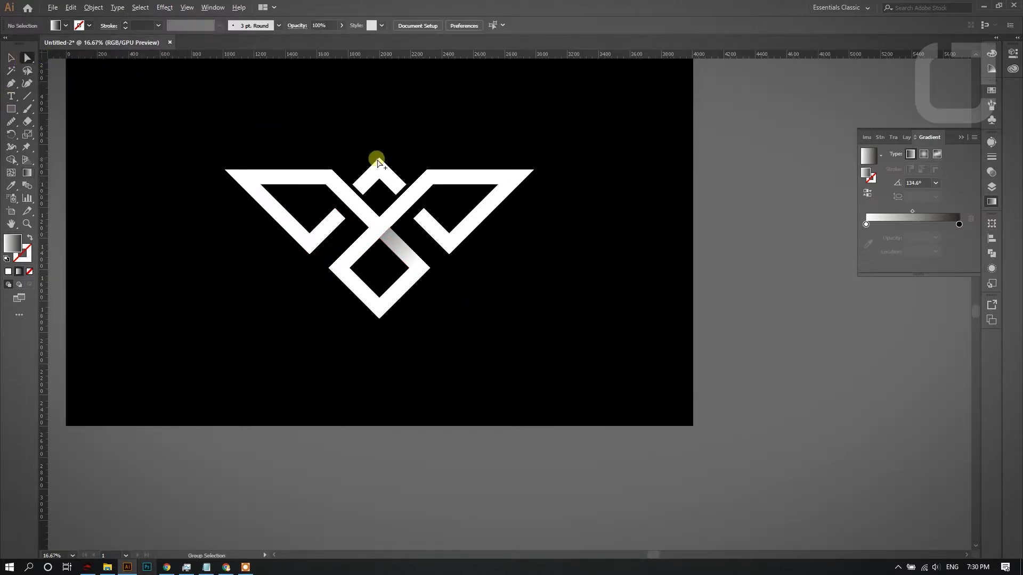
Step: Draw a vertical Pen line through the left wing's lower corner, extending past its inner and outer points
scroll(373, 160, "down", 1)
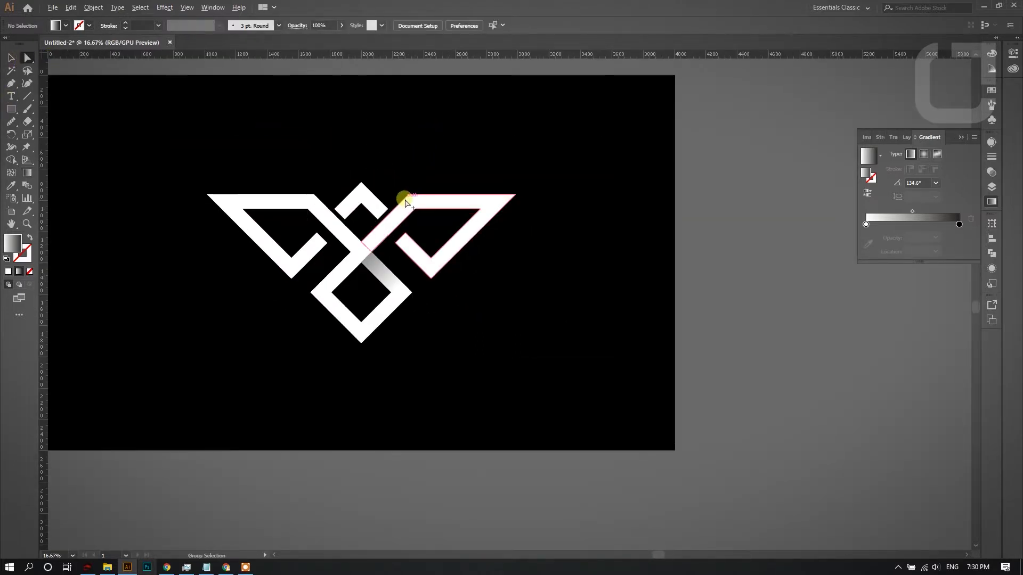
scroll(399, 201, "up", 2)
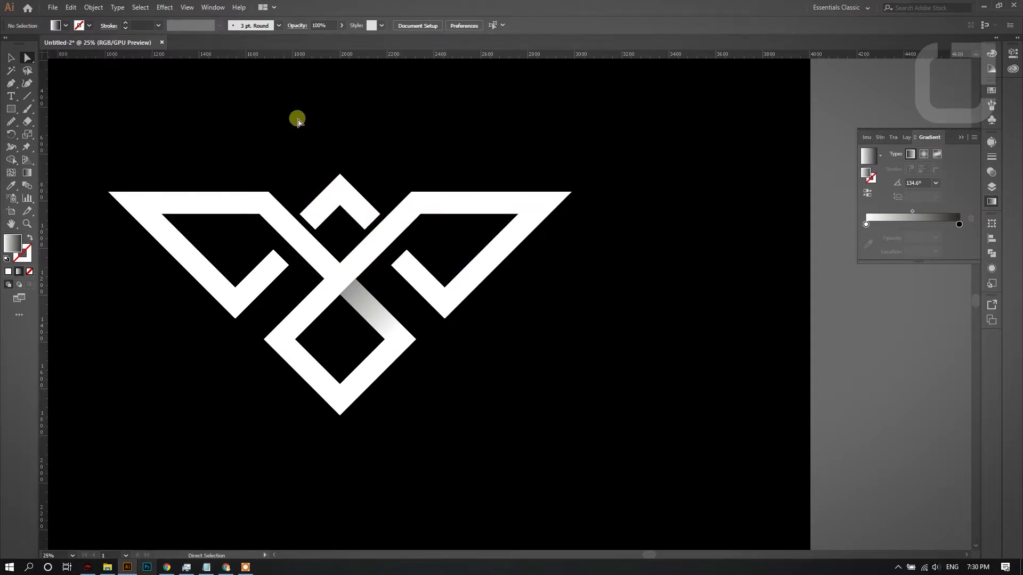
scroll(289, 205, "up", 2)
left_click(11, 84)
scroll(168, 298, "down", 1)
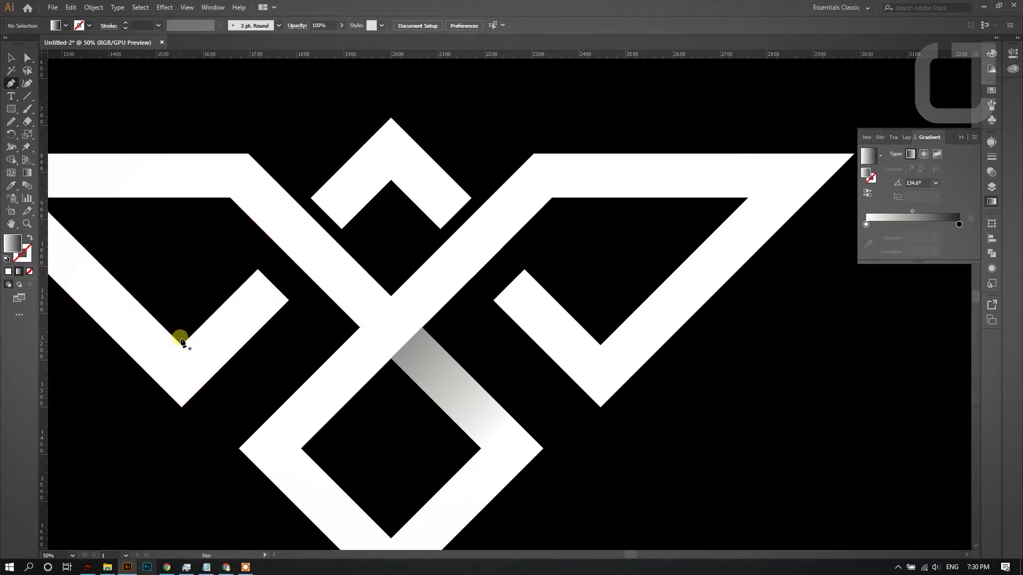
left_click(180, 337)
left_click(179, 459)
Step: Divide the left wing along the vertical line with Pathfinder Divide, and deselect it
left_click(24, 63)
left_click(193, 312, "shift")
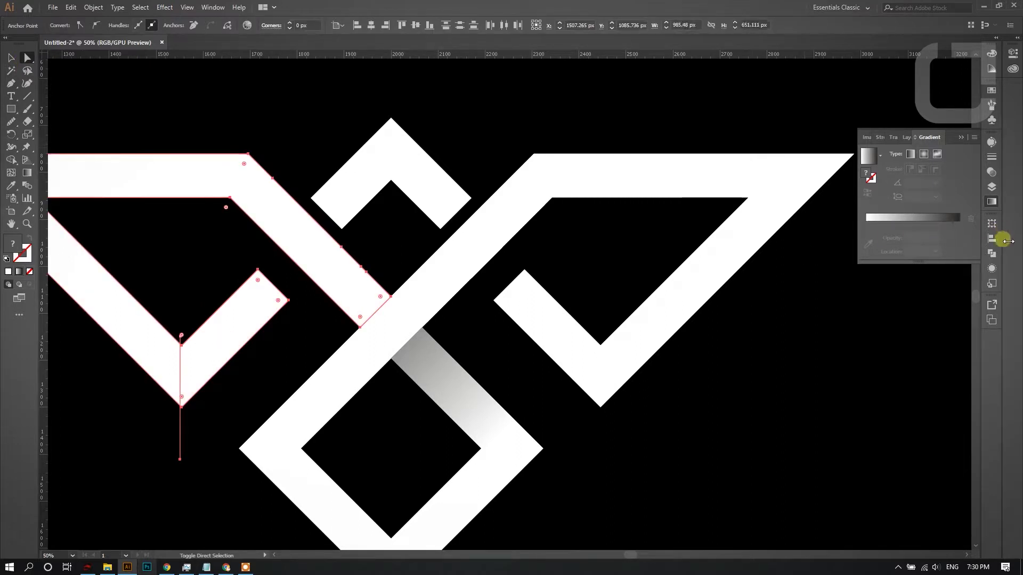
left_click(992, 254)
left_click(867, 275)
left_click(105, 86)
Step: Draw a vertical Pen line through the right wing's lower corner and divide the wing along it with Pathfinder Divide
left_click(18, 86)
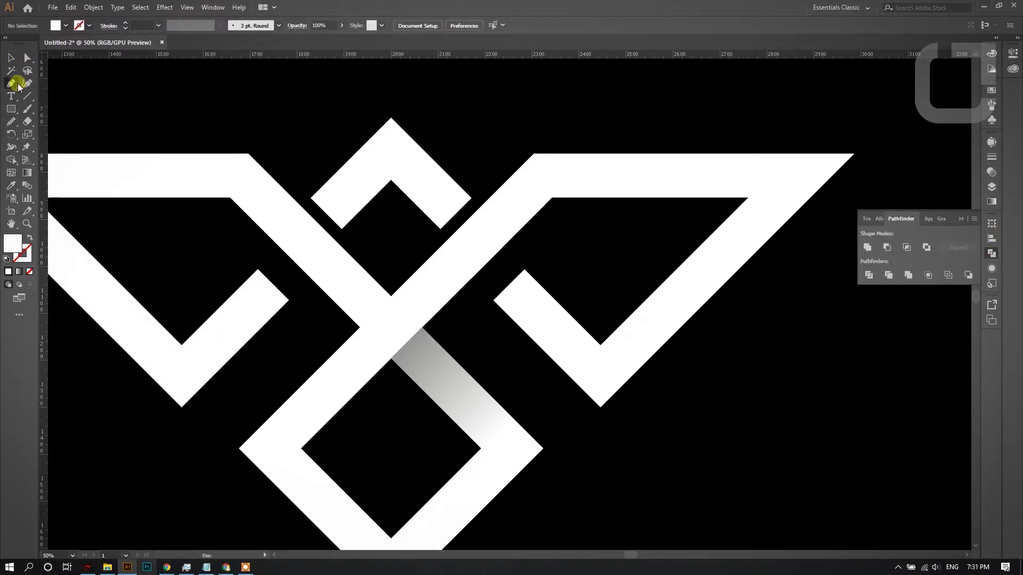
left_click(603, 315)
left_click(602, 448)
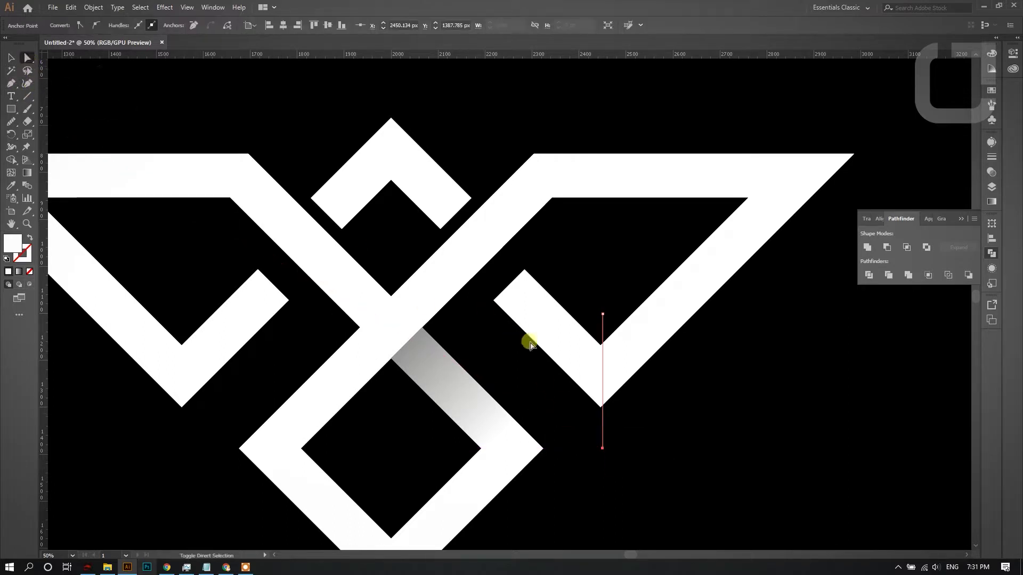
left_click(530, 325, "shift")
left_click(870, 275)
left_click(717, 370)
Step: Copy the diamond segment's gradient onto the short inner arms of both wings with the Eyedropper, and deselect them
left_click(550, 324)
left_click(240, 320, "shift")
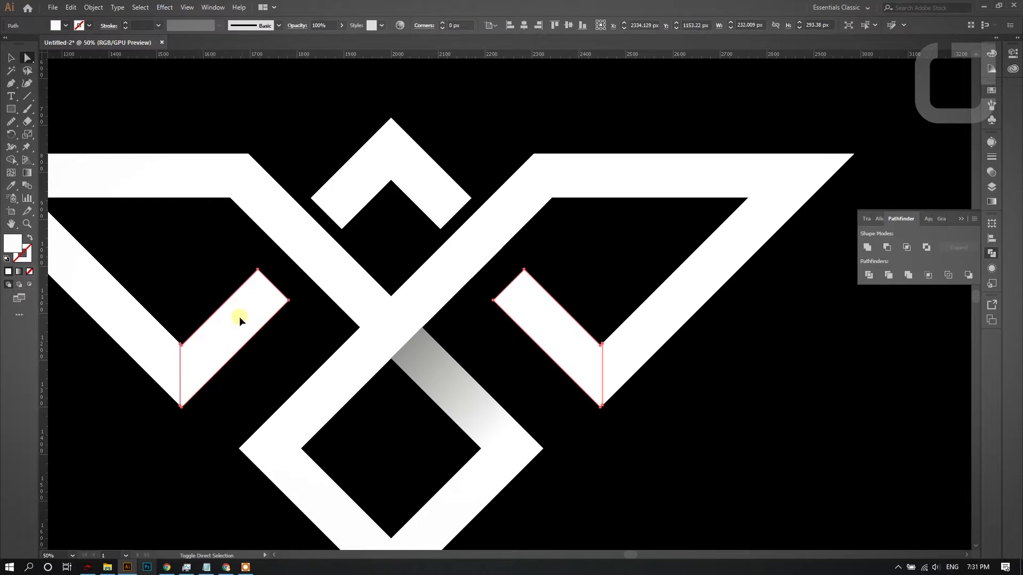
left_click(9, 186)
left_click(407, 365)
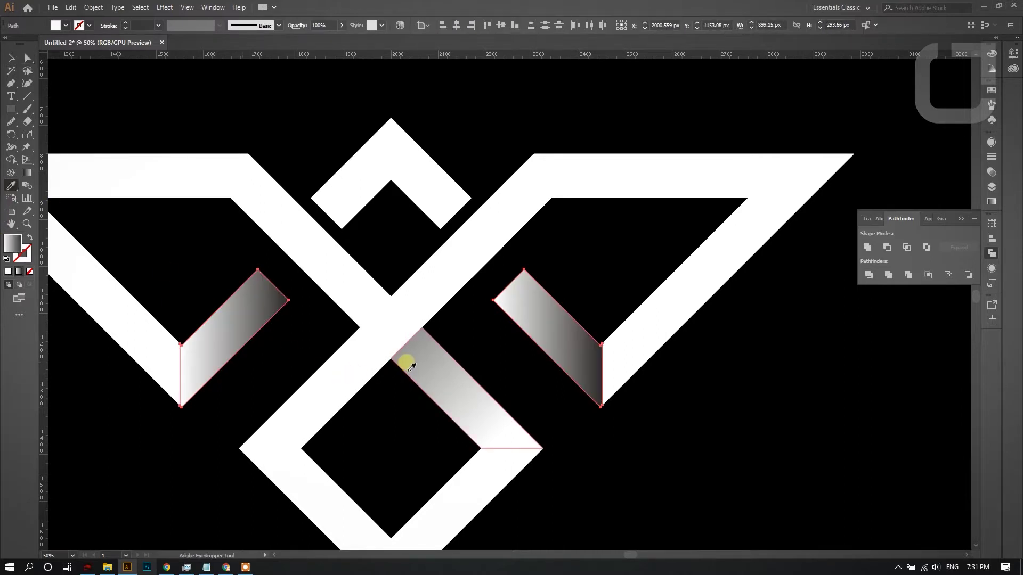
left_click(28, 58)
left_click(201, 235)
Step: Redirect the left inner arm's gradient with the Gradient tool, from white at the wing's lower corner to shadow at the cut end
left_click(263, 311)
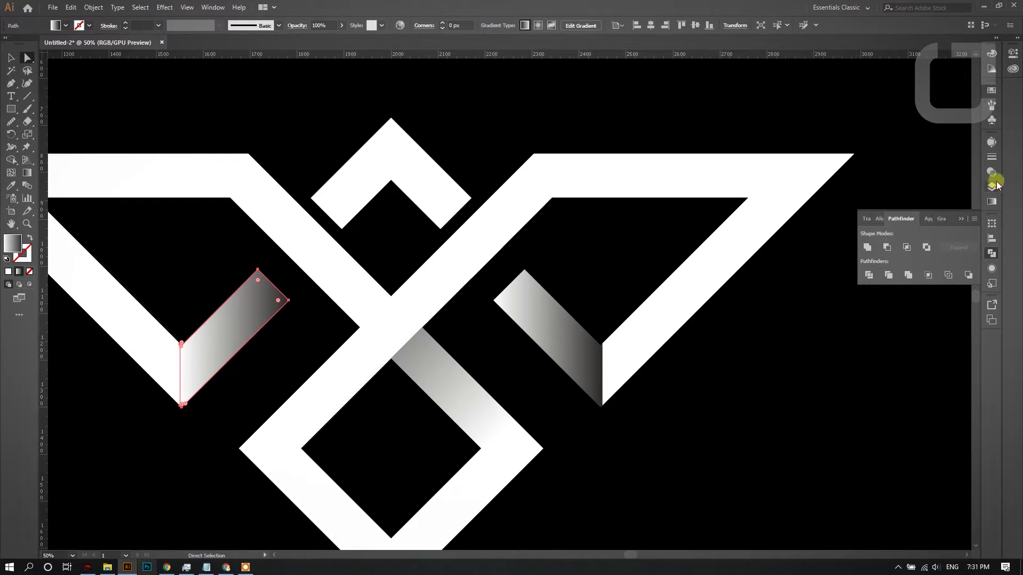
left_click(990, 200)
left_click(866, 193)
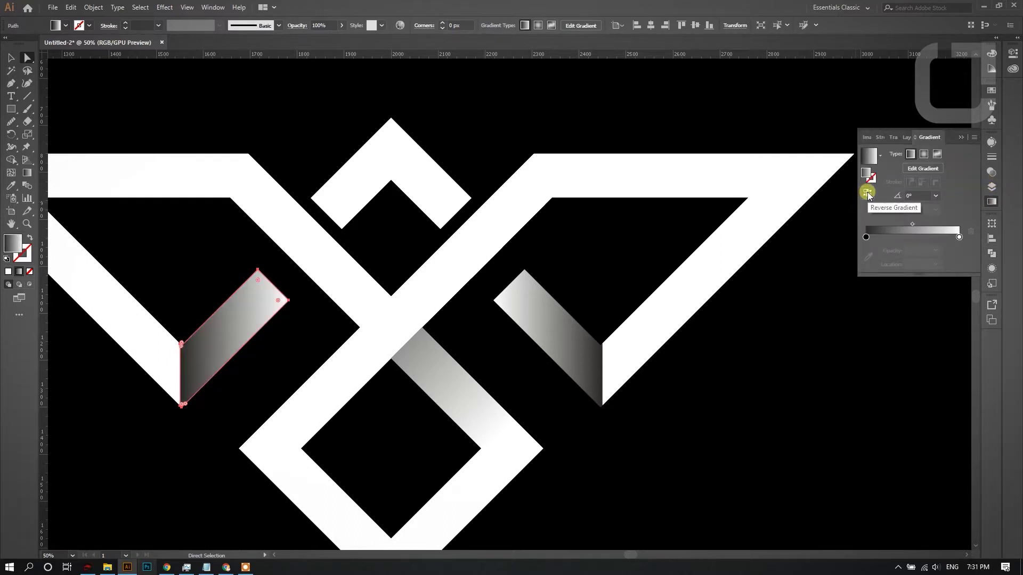
left_click(867, 194)
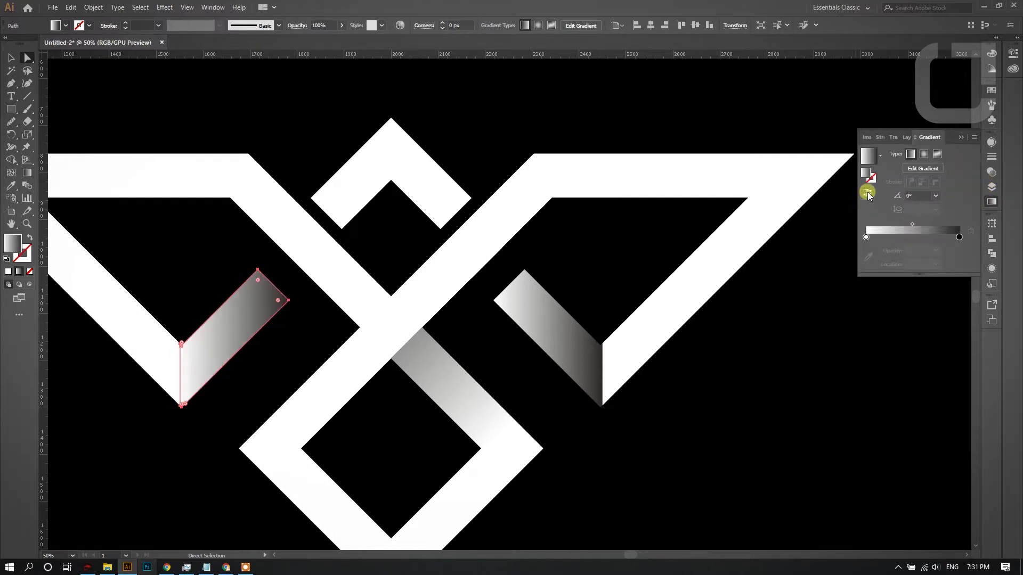
left_click(26, 173)
left_click_drag(304, 241, 248, 304)
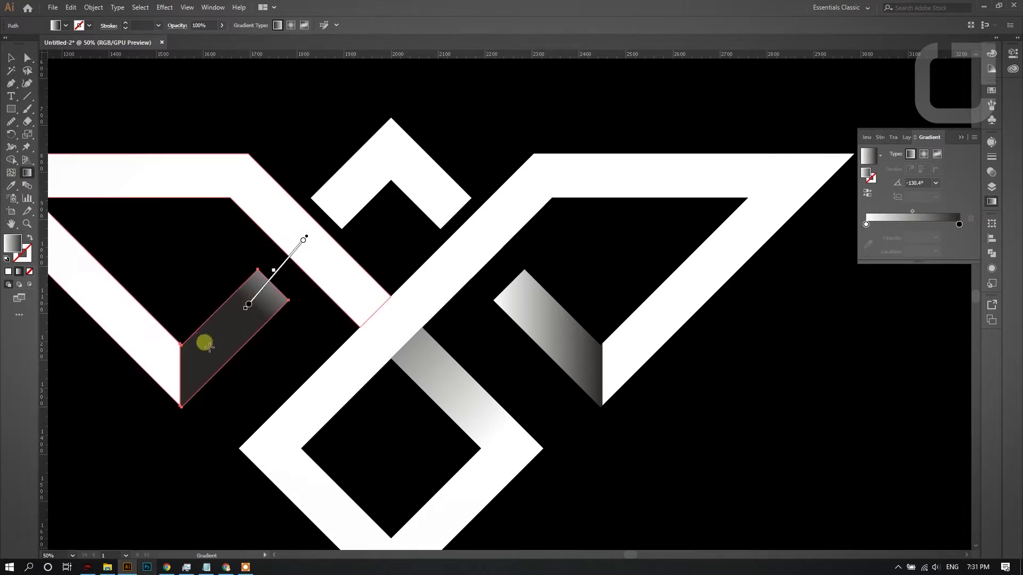
left_click_drag(193, 369, 315, 240)
Step: Redirect the right inner arm's gradient to mirror the left one, from white at the lower corner to shadow at the cut end, and deselect it
left_click(27, 57)
left_click(495, 307)
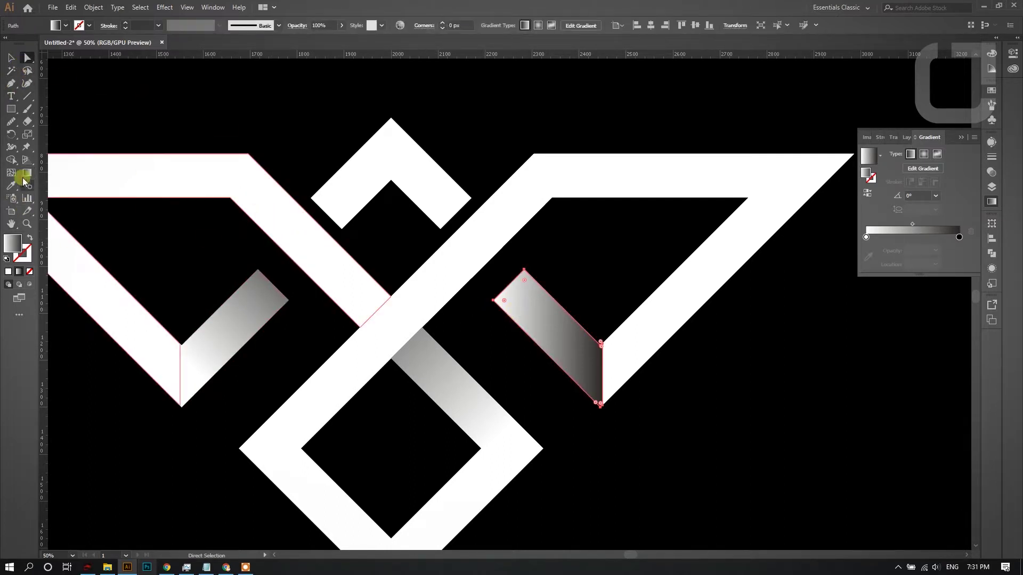
left_click(26, 175)
mouse_move(602, 379)
left_mouse_down()
mouse_move(560, 320)
mouse_move(465, 242)
left_mouse_up()
left_click(27, 58)
left_click(340, 164)
Step: Group all the pieces of the interlaced wing logo and deselect the group
scroll(346, 175, "down", 4)
scroll(446, 131, "up", 1)
scroll(447, 131, "up", 1)
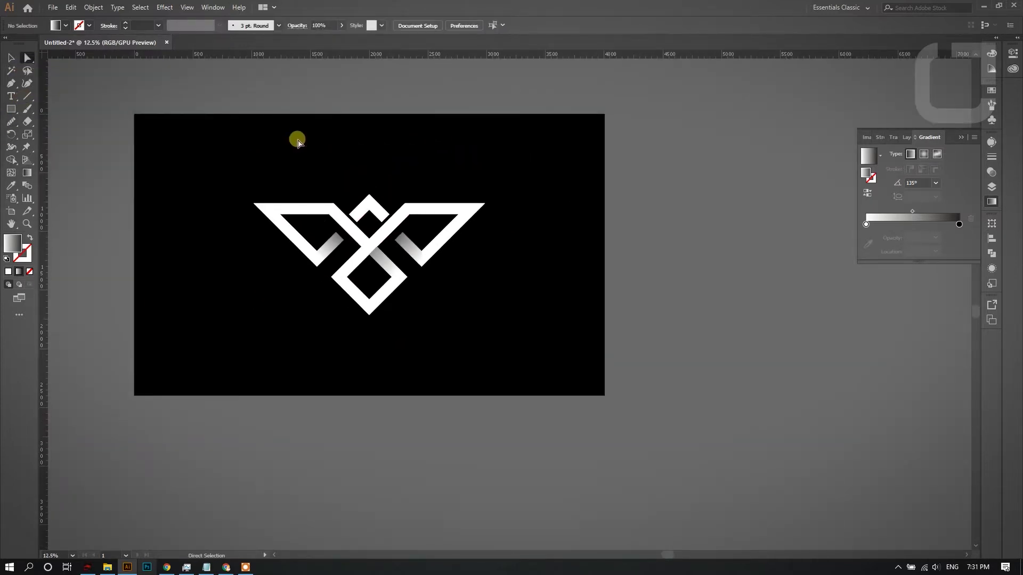
left_click_drag(205, 133, 541, 336)
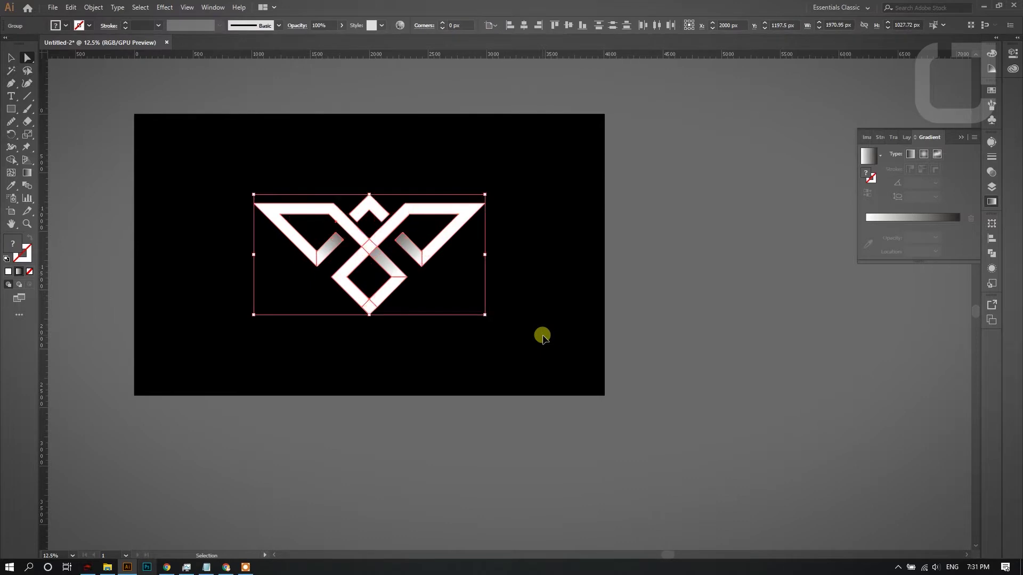
key("ctrl+g")
left_click(542, 337)
Step: Draw a vertical Pen line through the middle of the top chevron and divide the chevron along it with Pathfinder Divide
scroll(388, 192, "up", 3)
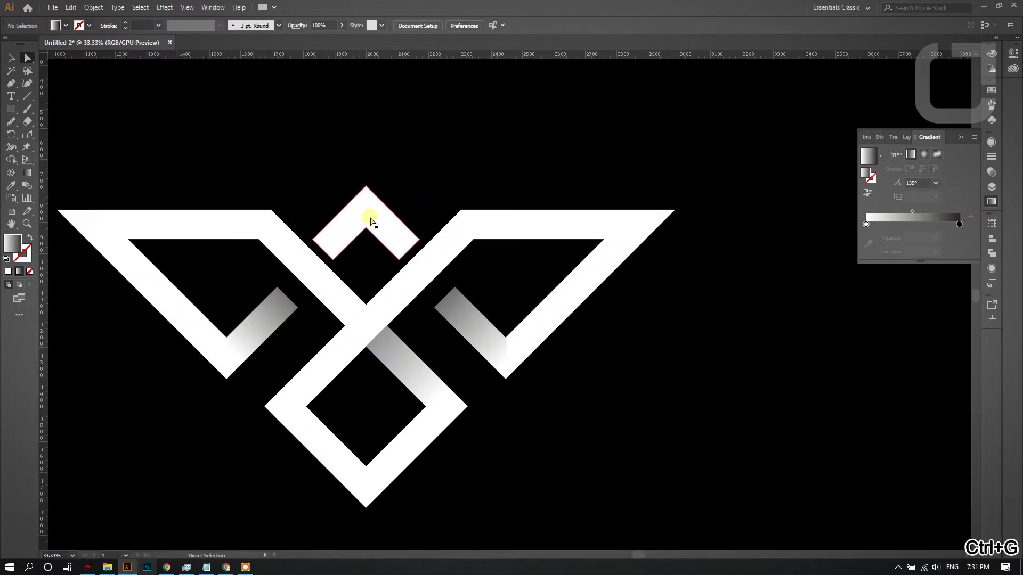
left_click(388, 206)
left_click(394, 185)
scroll(379, 234, "up", 1)
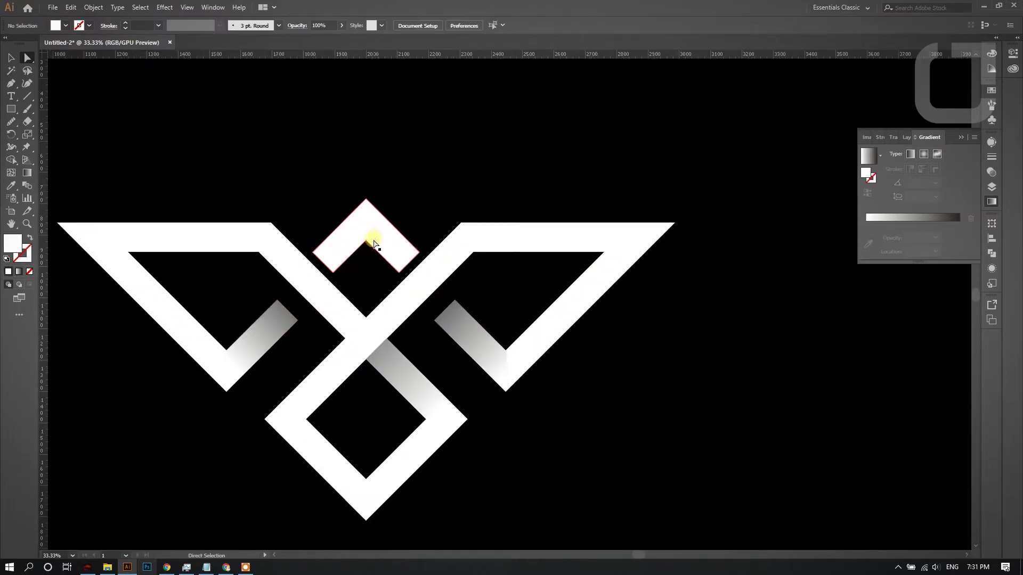
scroll(374, 244, "down", 1)
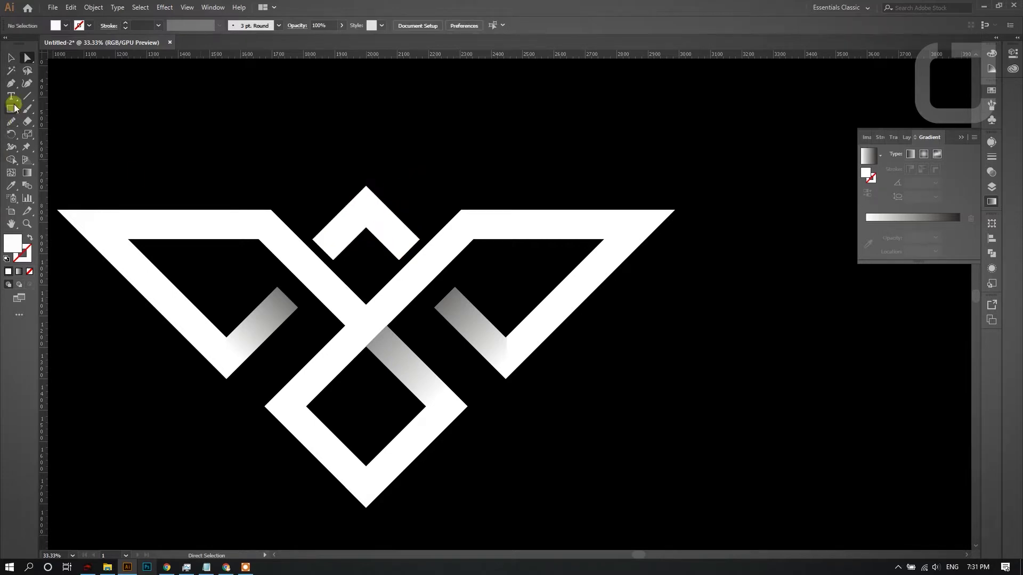
left_click(11, 83)
left_click(366, 264)
left_click(365, 159)
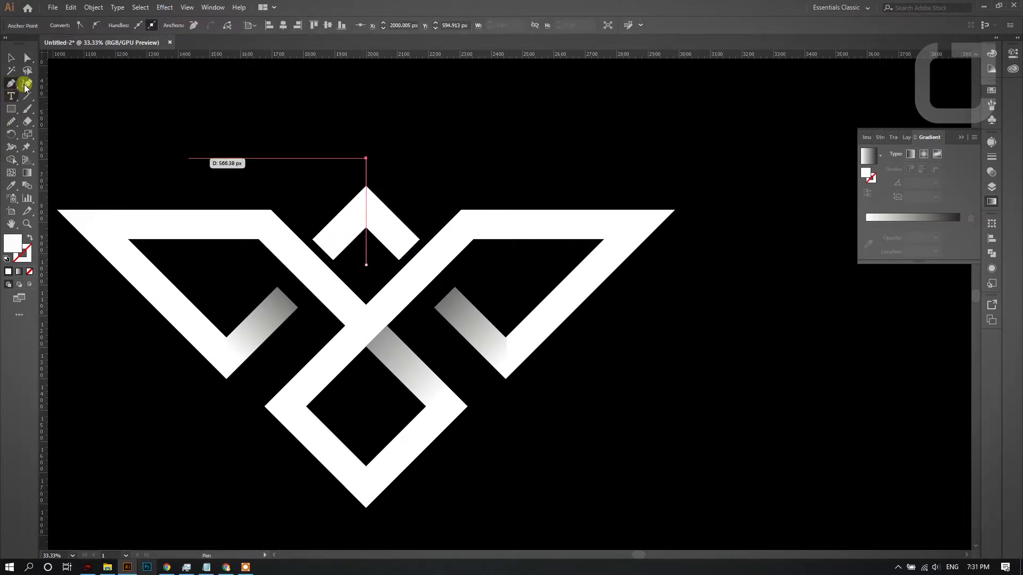
left_click(398, 237)
left_click(989, 256)
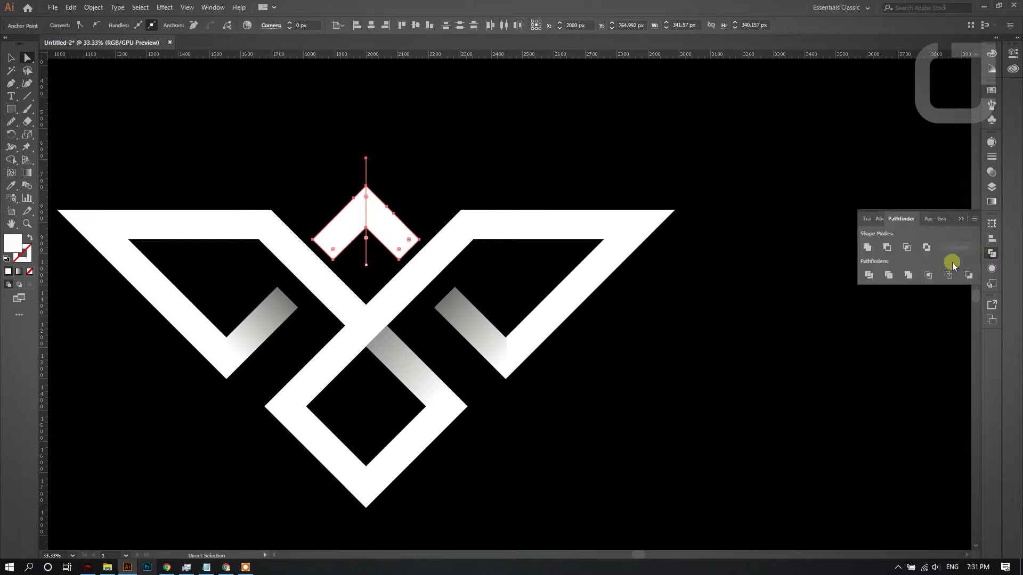
left_click(869, 275)
left_click(446, 157)
Step: Fill the right half of the top chevron with web-safe light grey CCCCCC and deselect it
left_click(396, 229)
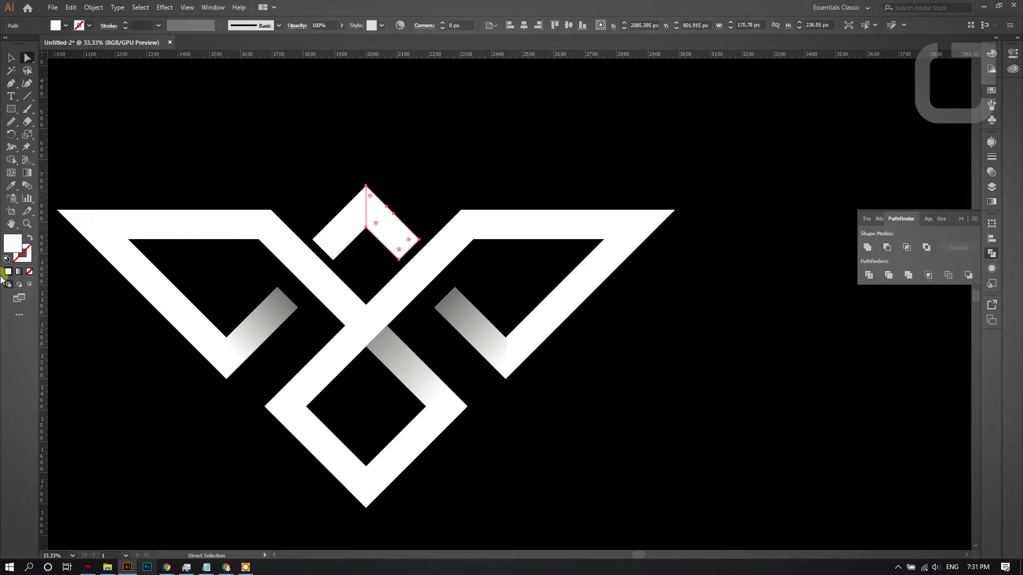
double_click(10, 245)
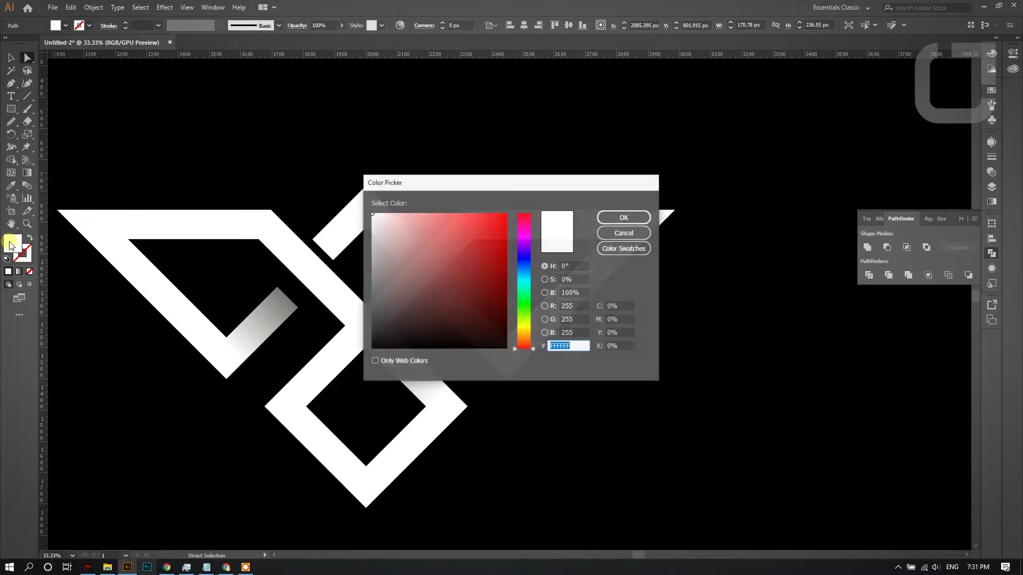
left_click(375, 360)
left_click(373, 229)
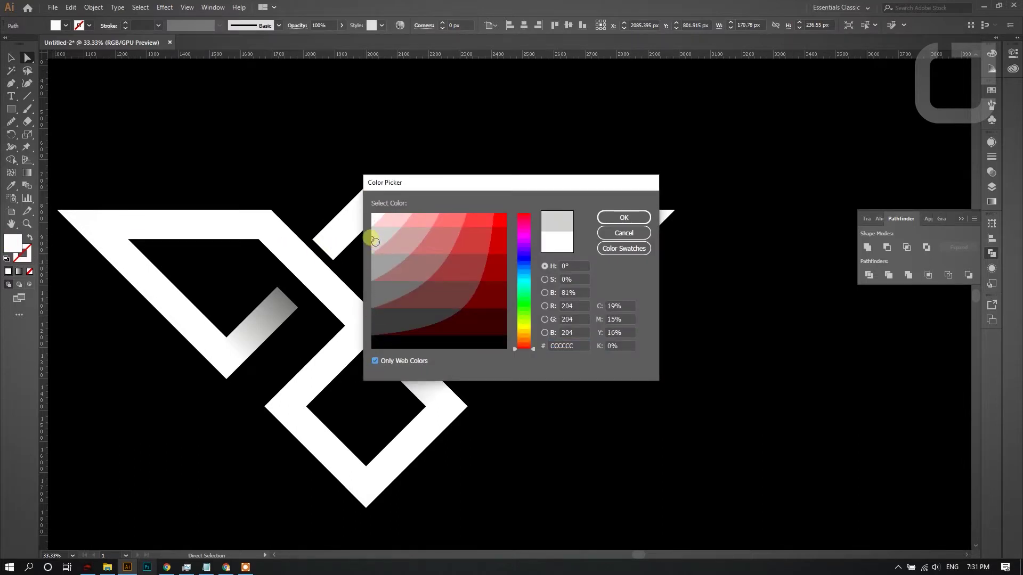
left_click(600, 215)
left_click(297, 119)
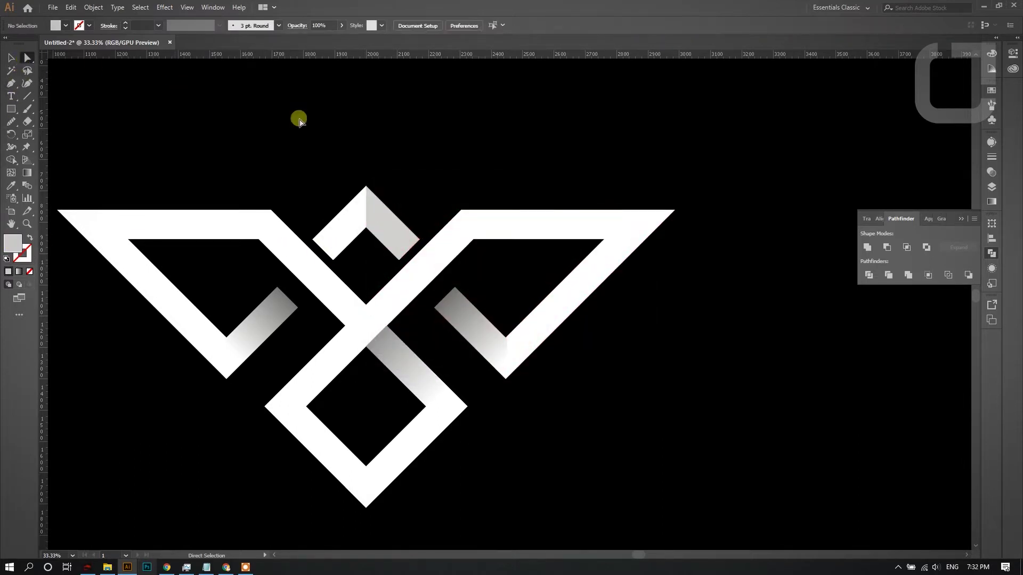
Step: Group the whole logo again, including both halves of the divided chevron, and deselect it
key("ctrl+minus")
key("ctrl+minus")
key("ctrl+minus")
key("ctrl+minus")
key("ctrl+plus")
key("ctrl+plus")
left_click_drag(205, 144, 600, 400)
key("ctrl+g")
left_click(601, 400)
Step: Add the text COMPANY NAME below the logo, colour it white with the Eyedropper, and enlarge it to about 231 pt
left_click(11, 96)
left_click(268, 389)
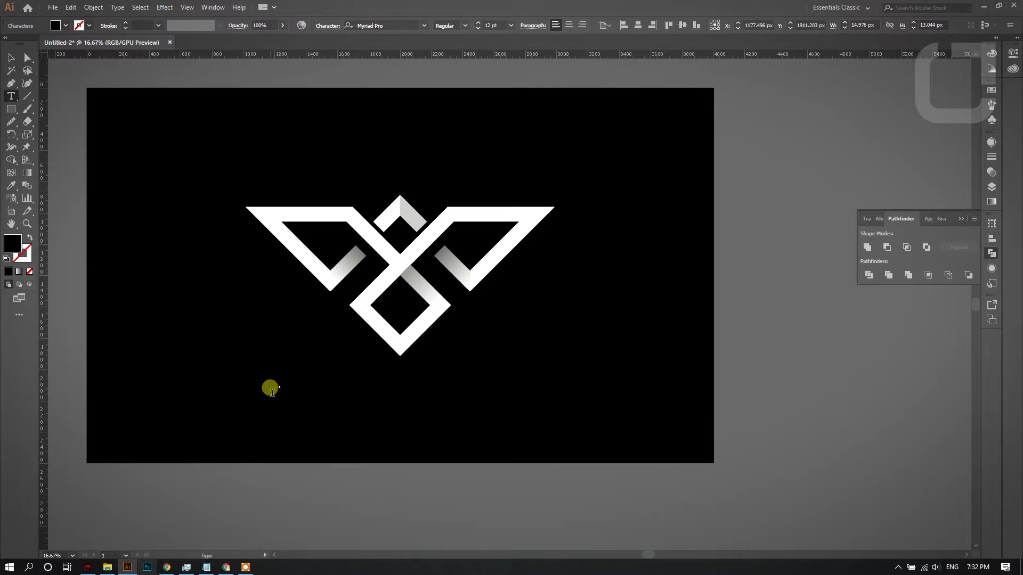
key("ctrl+a")
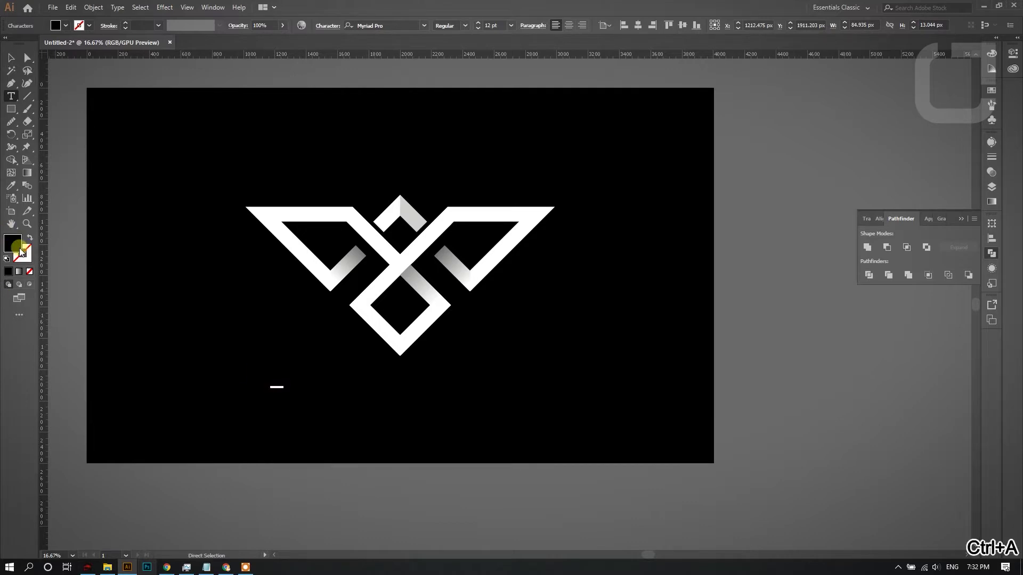
left_click(307, 239)
key("v")
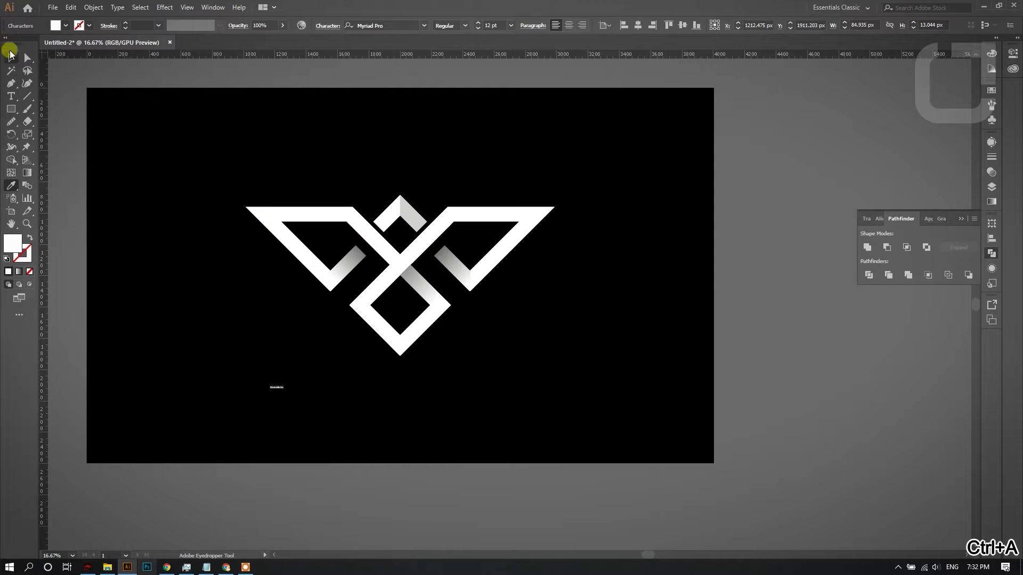
left_click_drag(284, 383, 426, 315)
Step: Set the company name's font to Axiforma SemiBold
left_click(395, 25)
type("ax")
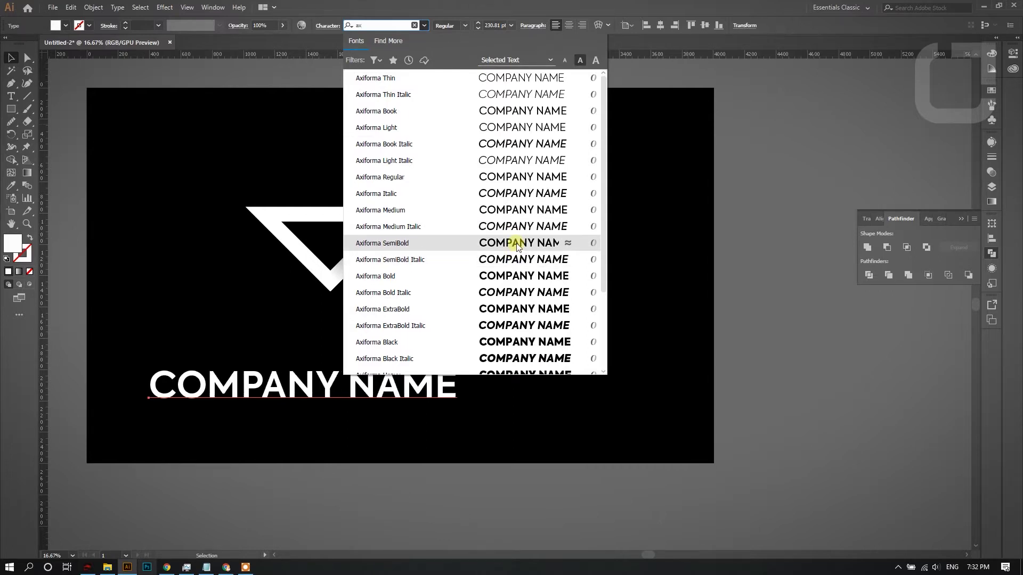
key("ctrl+a")
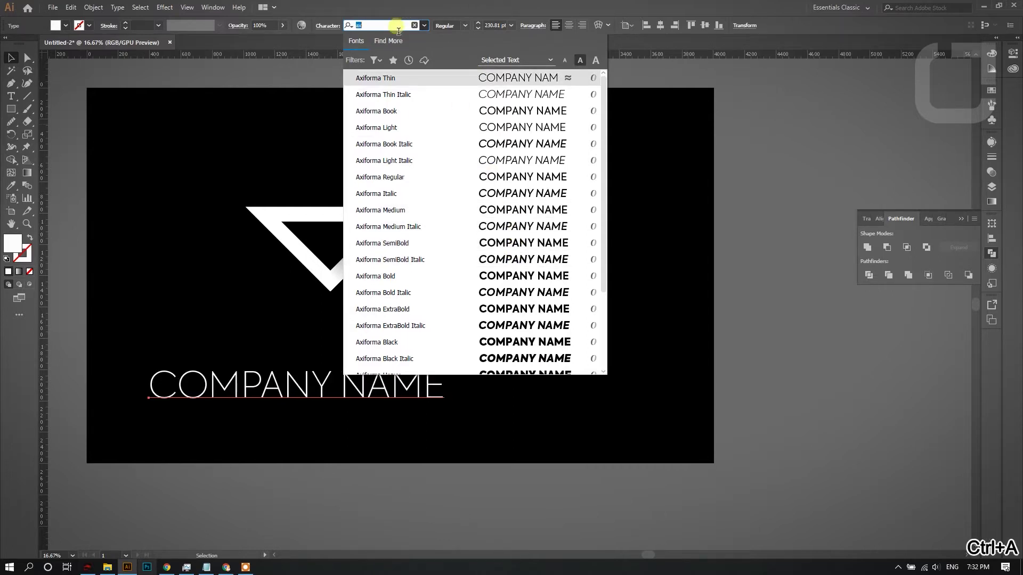
key("BackSpace")
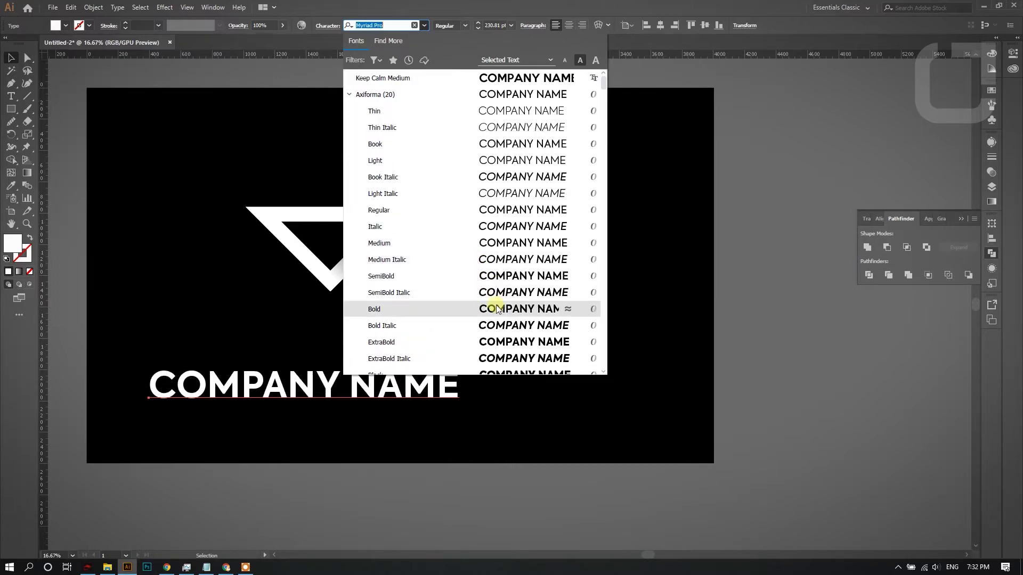
left_click(493, 277)
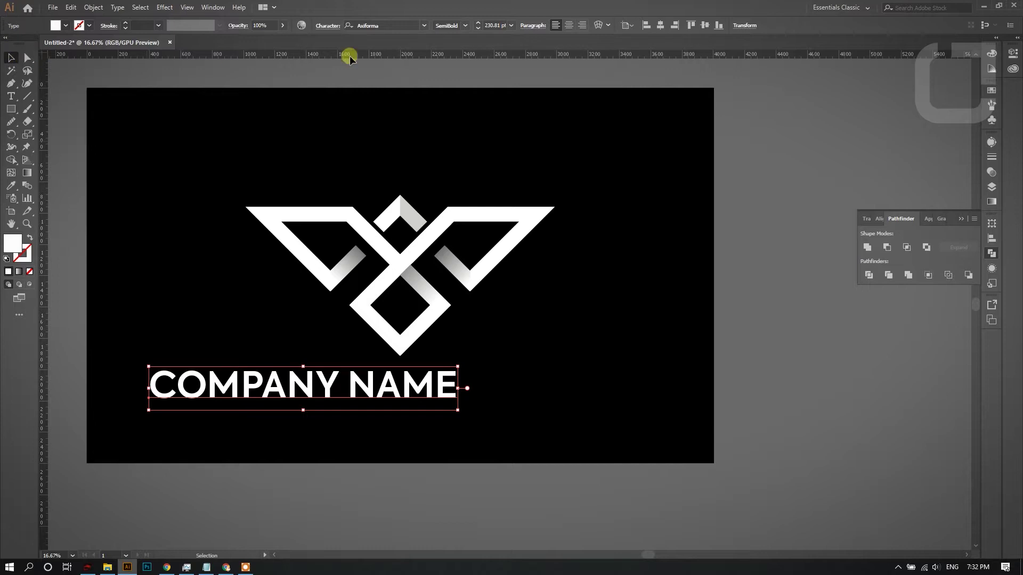
Step: Centre the company name horizontally under the logo and expand the text into editable shapes
left_click(570, 25)
left_click(660, 25)
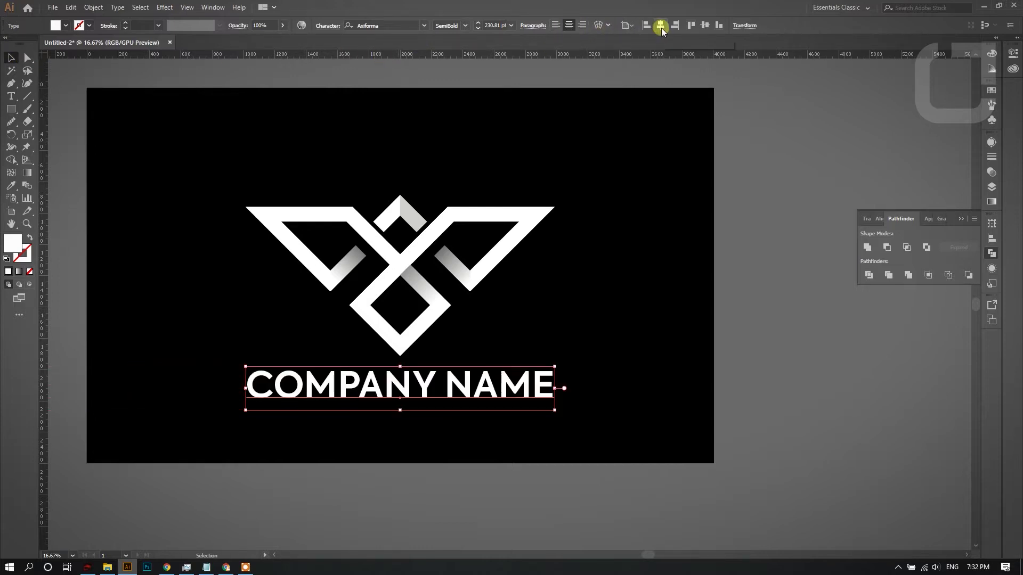
left_click(93, 7)
left_click(130, 115)
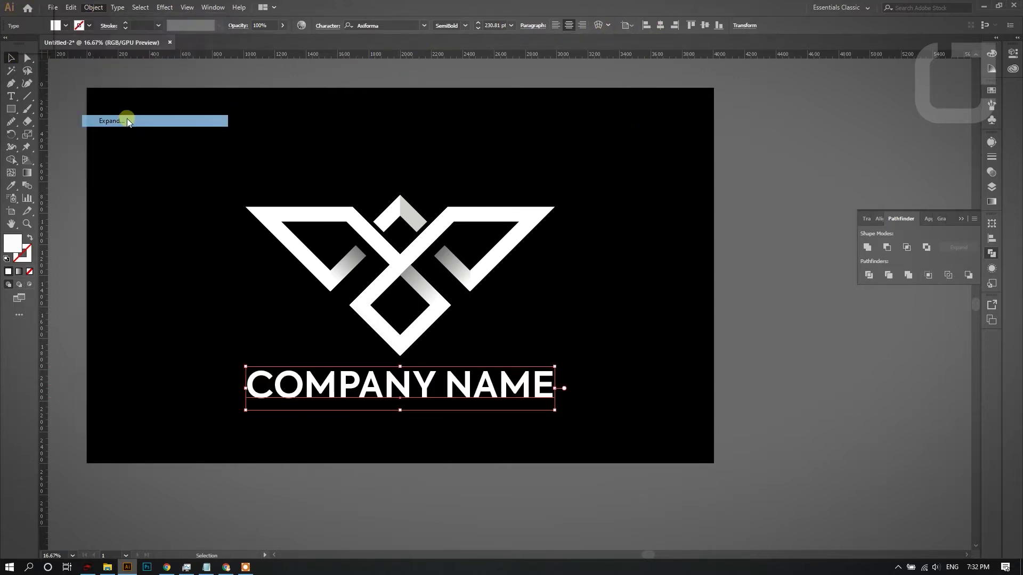
left_click(486, 345)
left_click(566, 331)
Step: Draw a white rectangle about 2501 × 113 px across the lower half of the company name
scroll(566, 331, "down", 1)
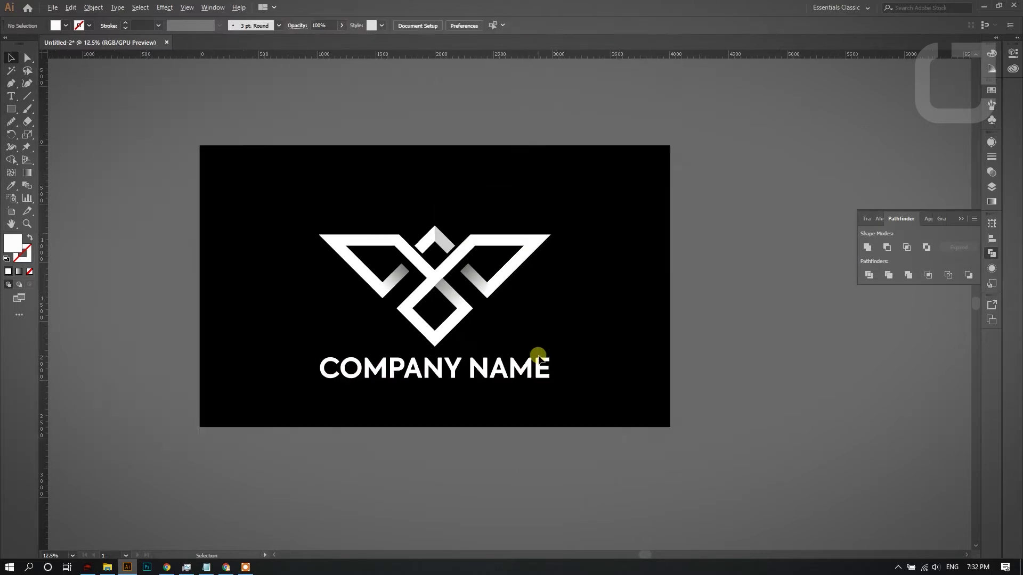
scroll(292, 264, "up", 2)
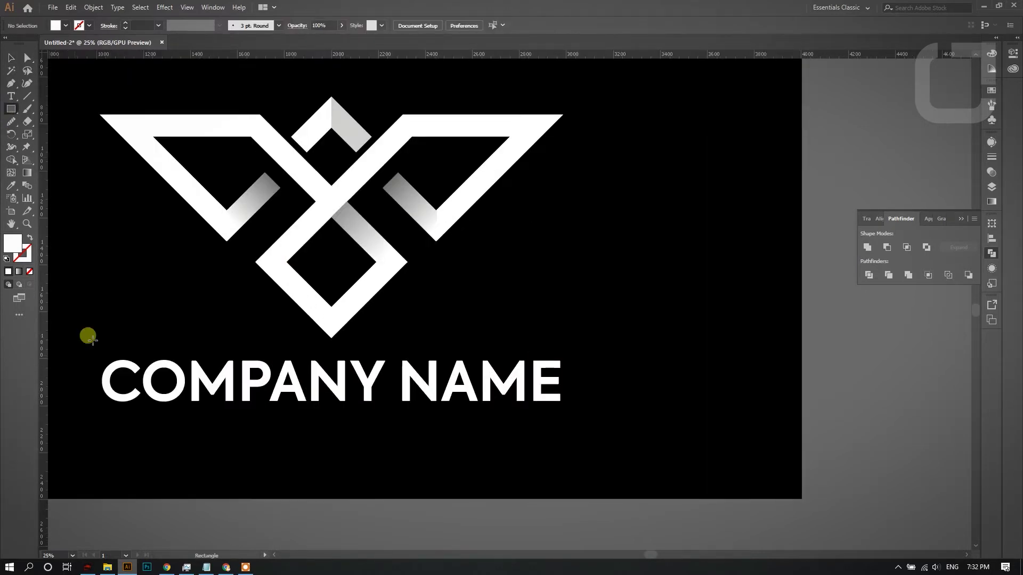
left_click_drag(79, 381, 666, 408)
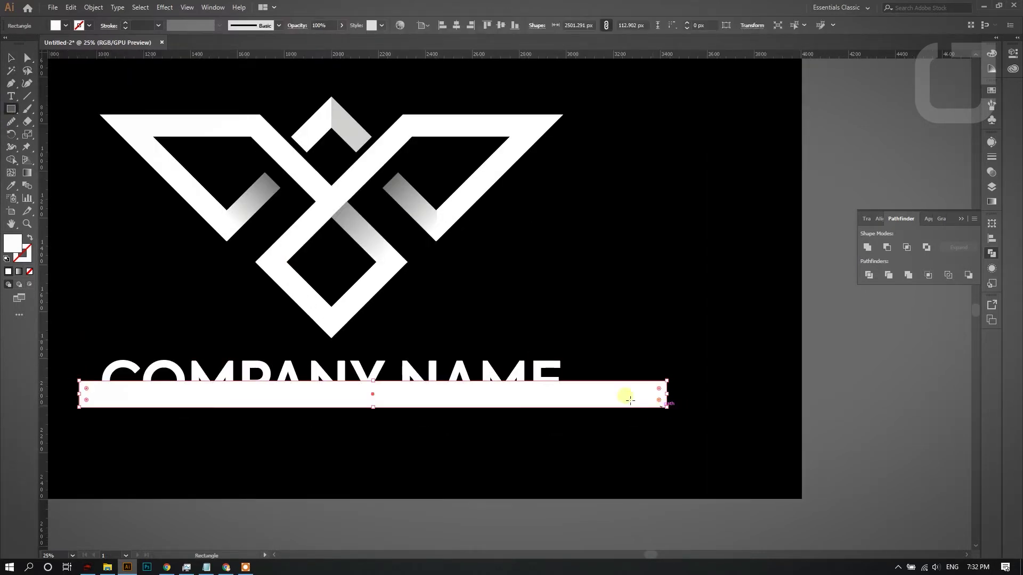
Step: Select the lettering with the rectangle and remove the rectangle's area outside the letters using Shape Builder
left_click(26, 61)
left_click_drag(72, 360, 658, 434)
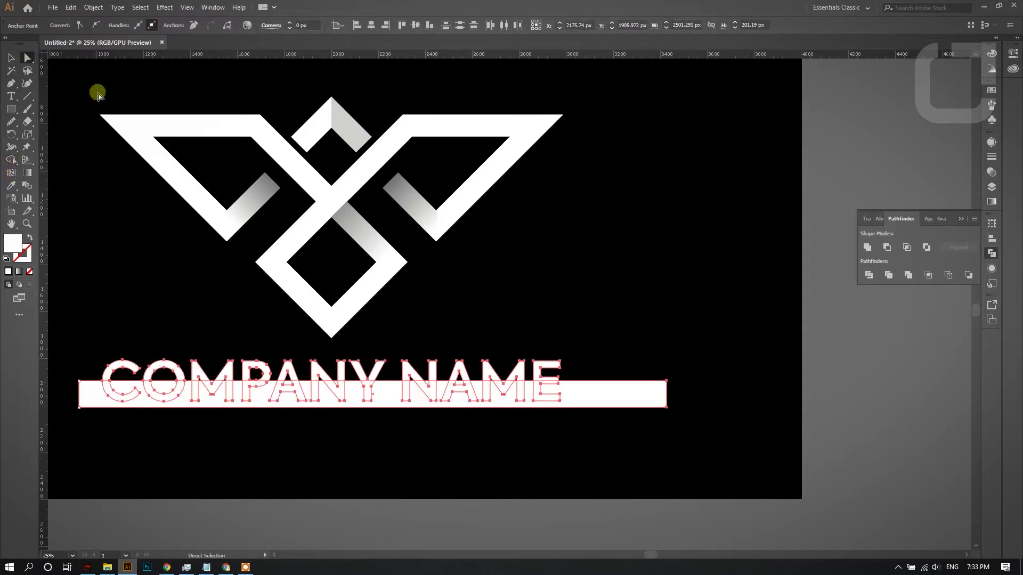
left_click(8, 162)
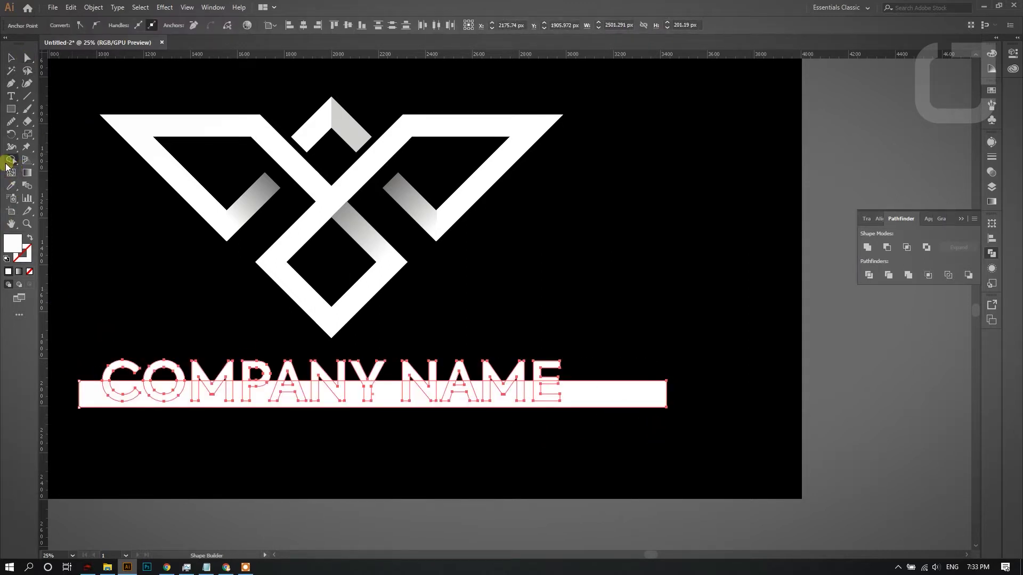
left_click(97, 403, "alt")
Step: Clean up the leftover rectangle fragments between the letter strokes with Shape Builder, undoing the mistaken edit
scroll(160, 389, "up", 2)
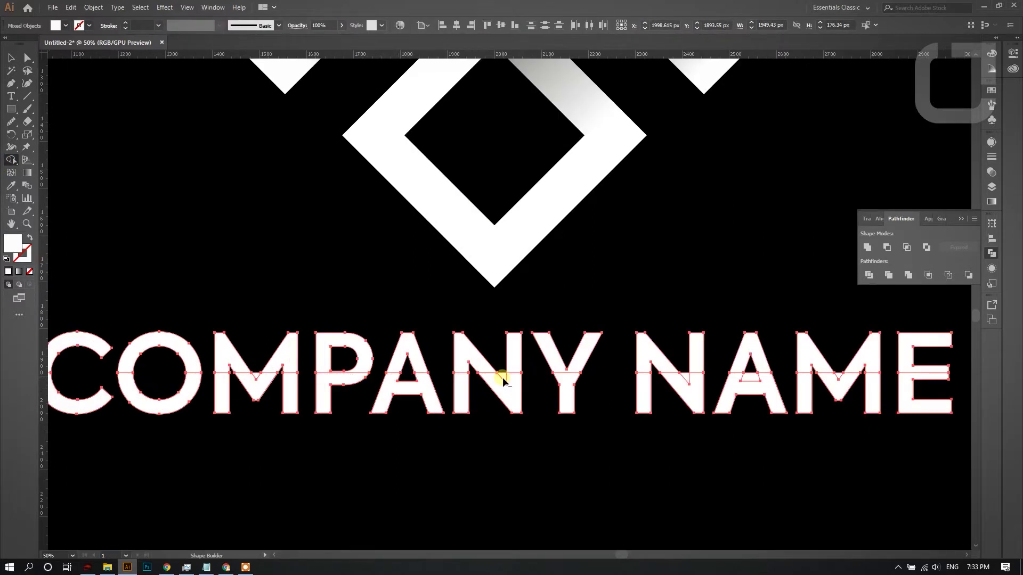
scroll(235, 382, "up", 2)
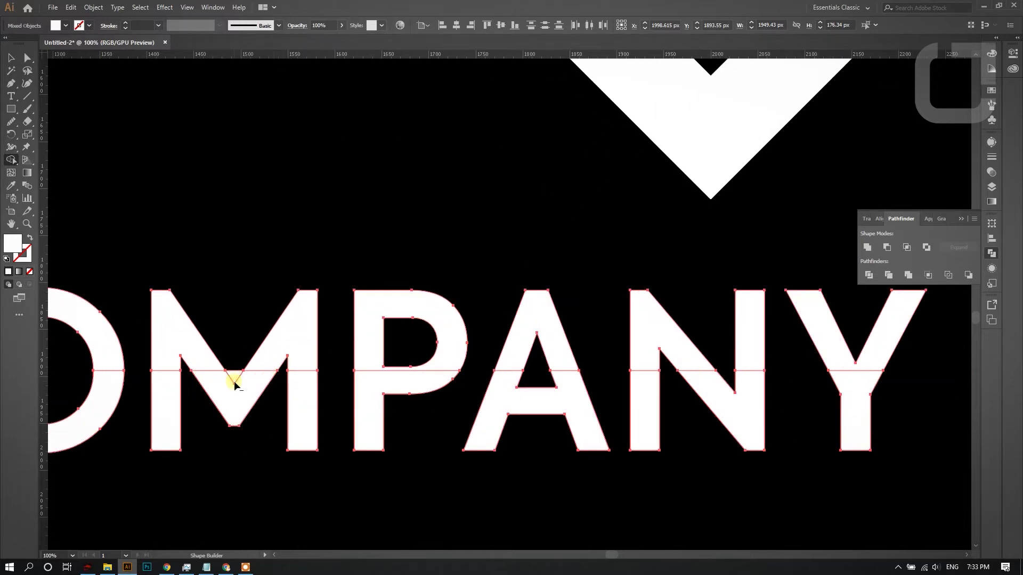
key("ctrl+z")
scroll(231, 374, "down", 3)
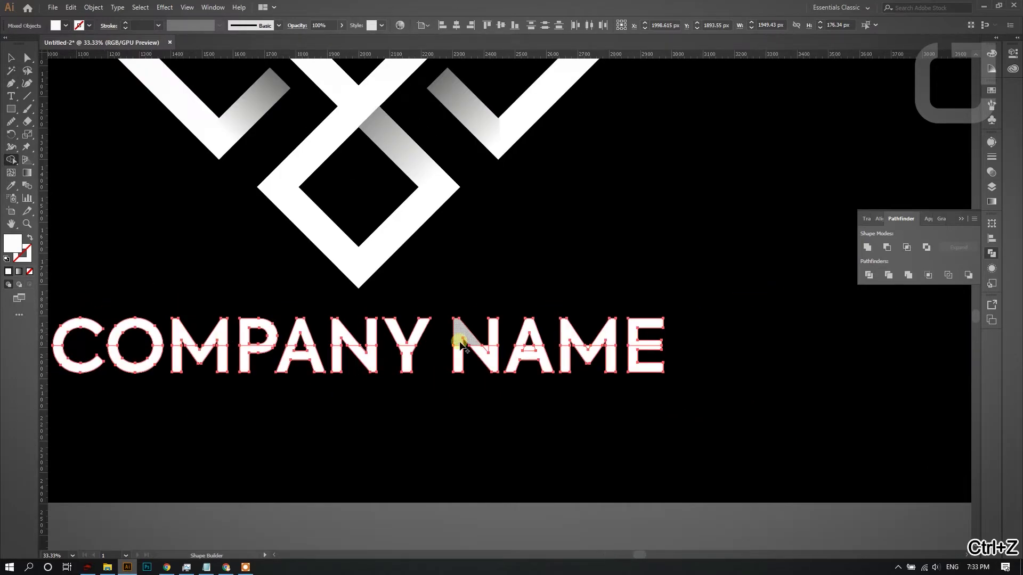
scroll(469, 341, "up", 2)
left_click(491, 344)
left_click(598, 365)
left_click(780, 360)
scroll(785, 360, "down", 3)
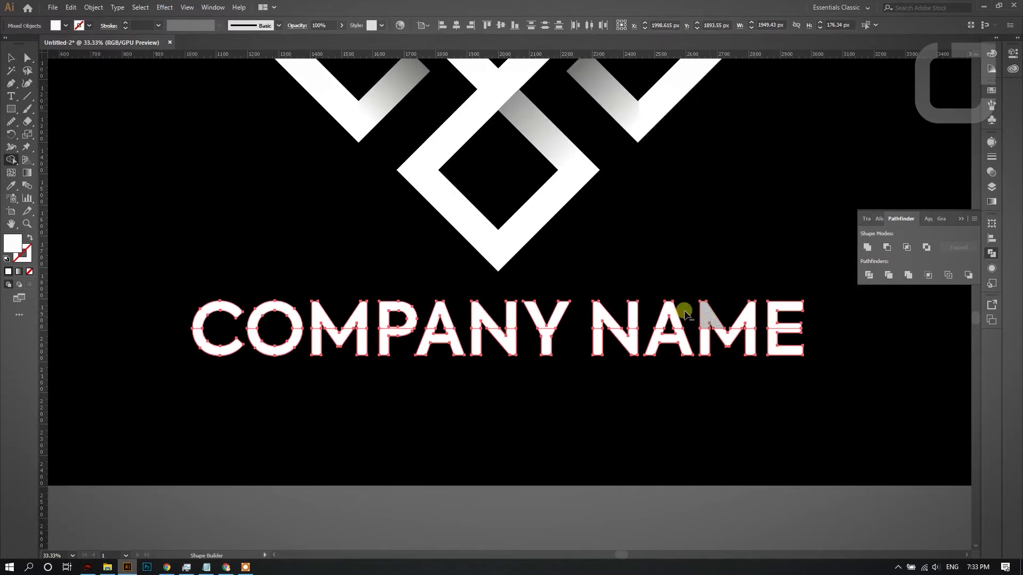
Step: Divide the lettering with Pathfinder Divide and colour its lower halves with the chevron's light grey using the Eyedropper
left_click(869, 275)
left_click(27, 57)
left_click(165, 302)
left_click_drag(148, 337, 884, 395)
left_click(11, 184)
scroll(617, 190, "up", 3)
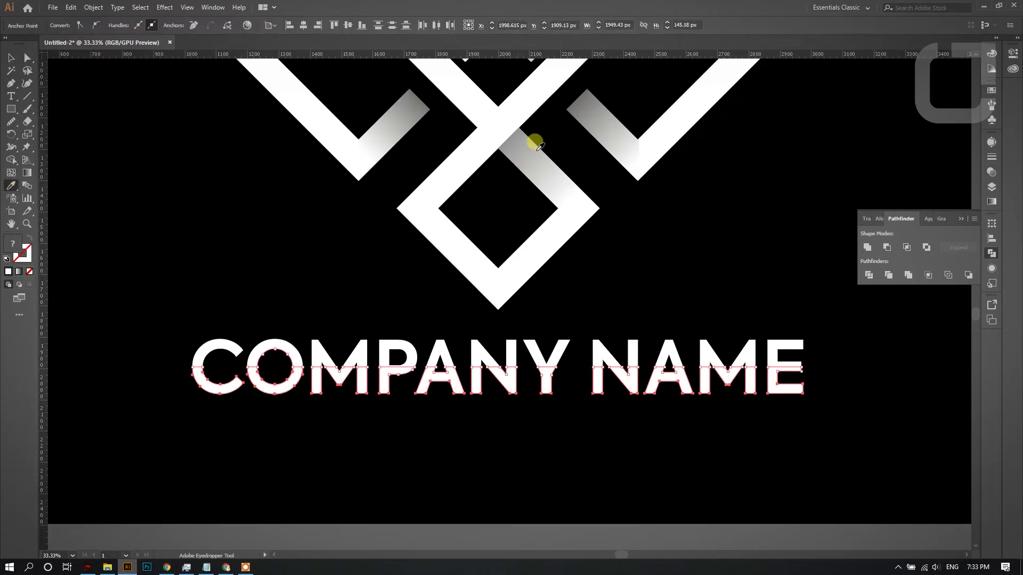
left_click(530, 100)
Step: Remove the grey fill inside the letter O with Shape Builder and group the lower letter halves
left_click(11, 159)
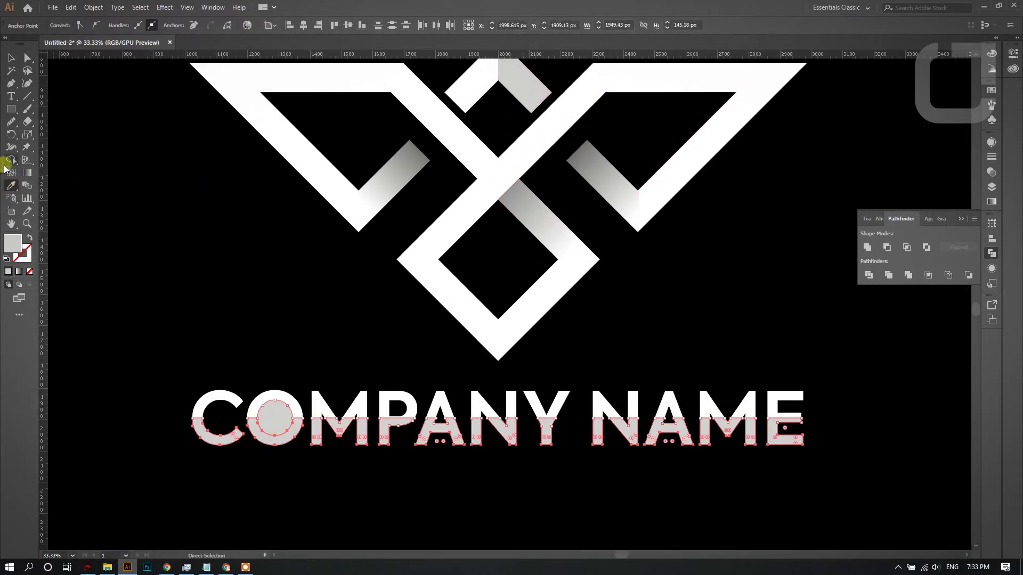
left_click(272, 422, "alt")
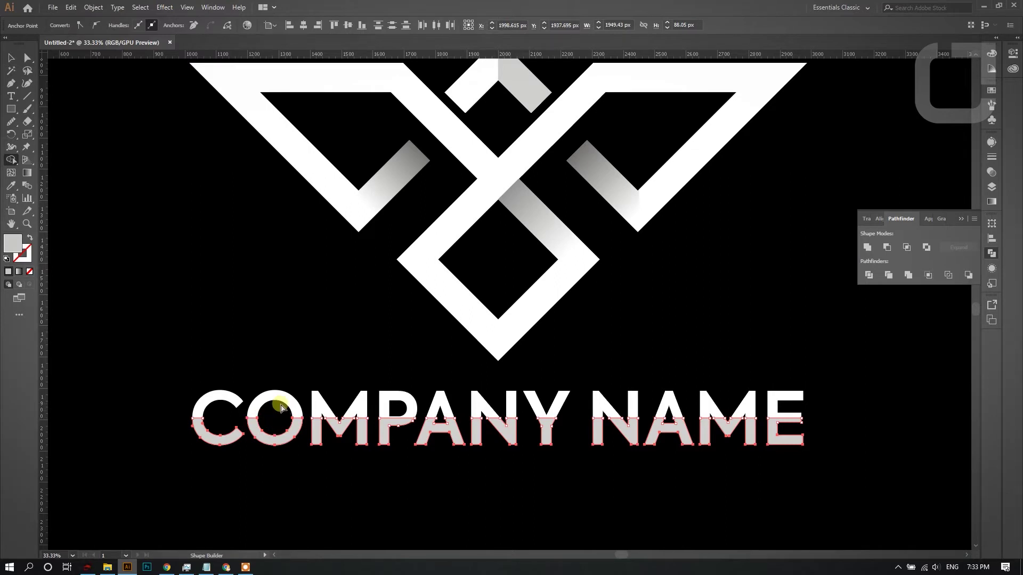
key("ctrl+g")
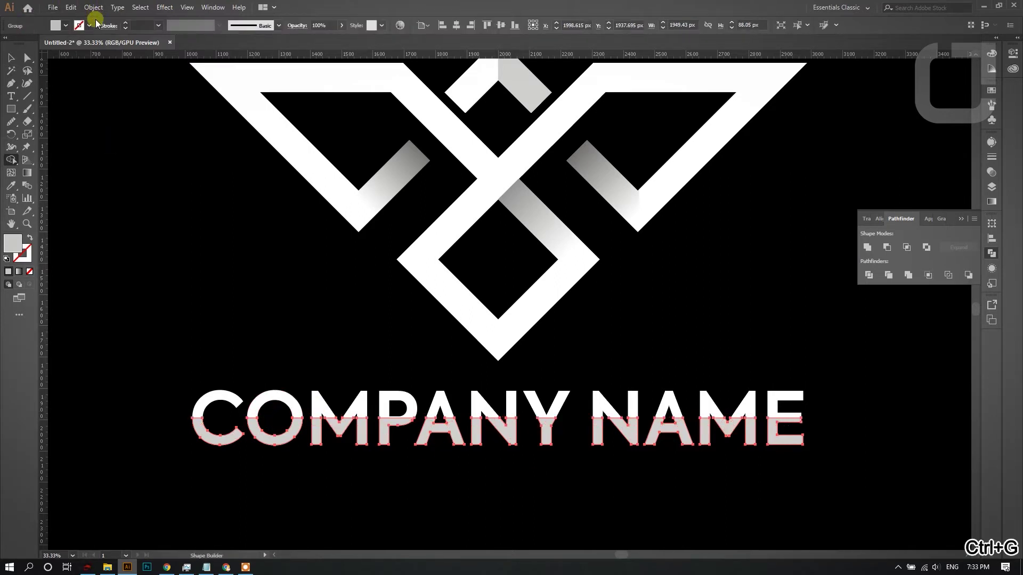
Step: Give the grouped lower letter halves a white stroke of 4 pt
left_click(89, 26)
left_click(21, 43)
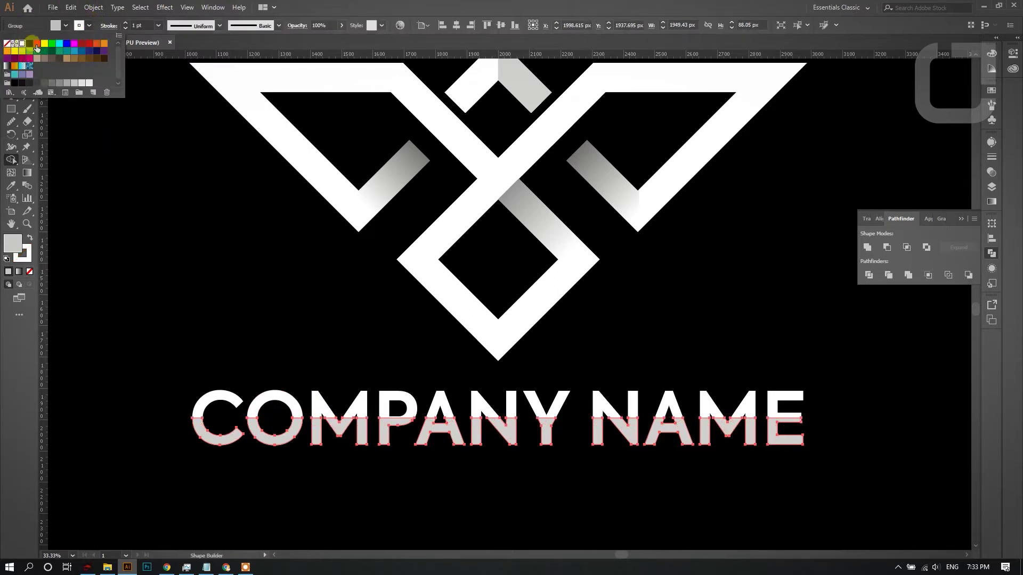
left_click(124, 24)
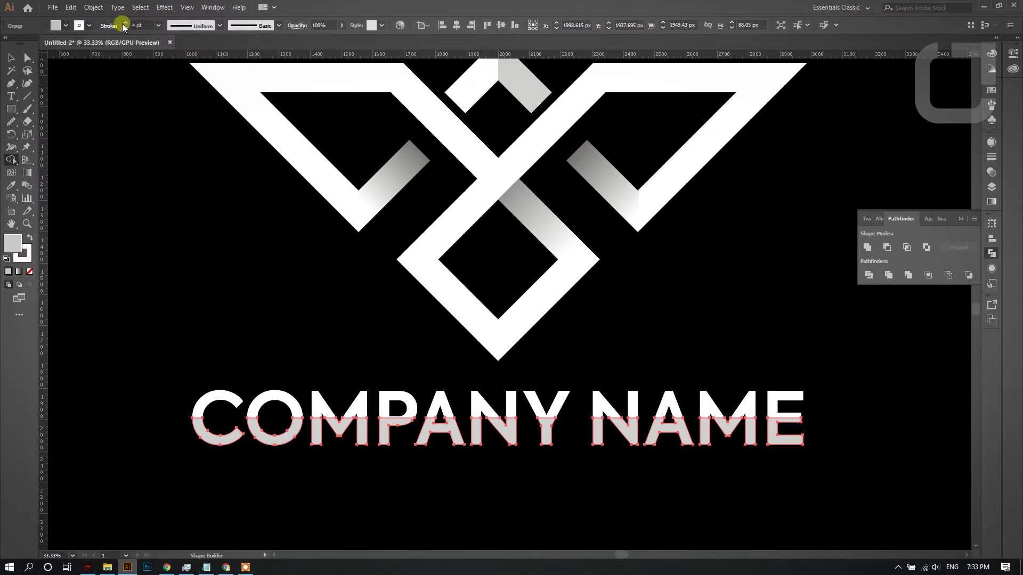
Step: Align the stroke of the lower letter halves to the inside and set its weight to 3 pt
left_click(110, 26)
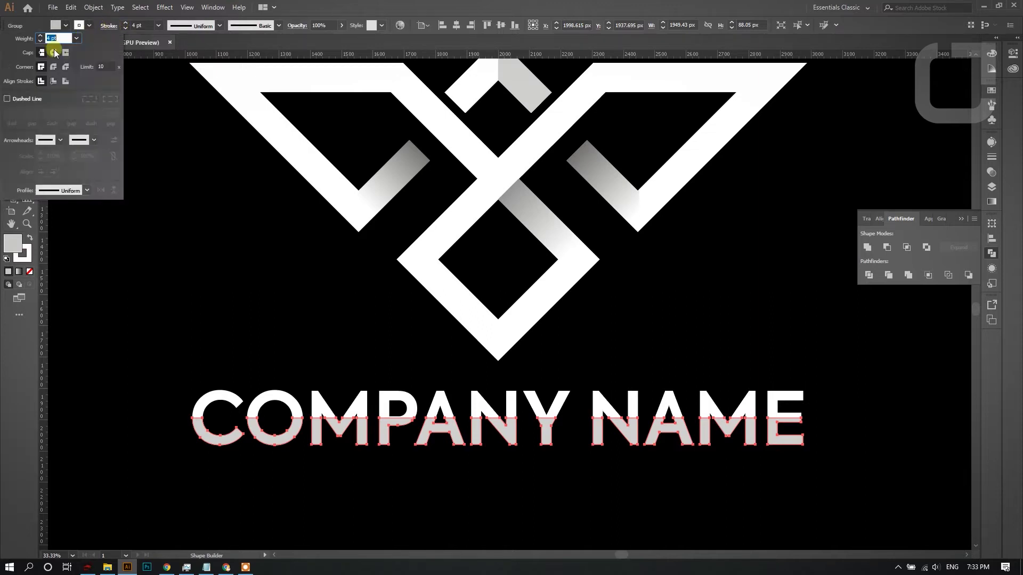
left_click(53, 82)
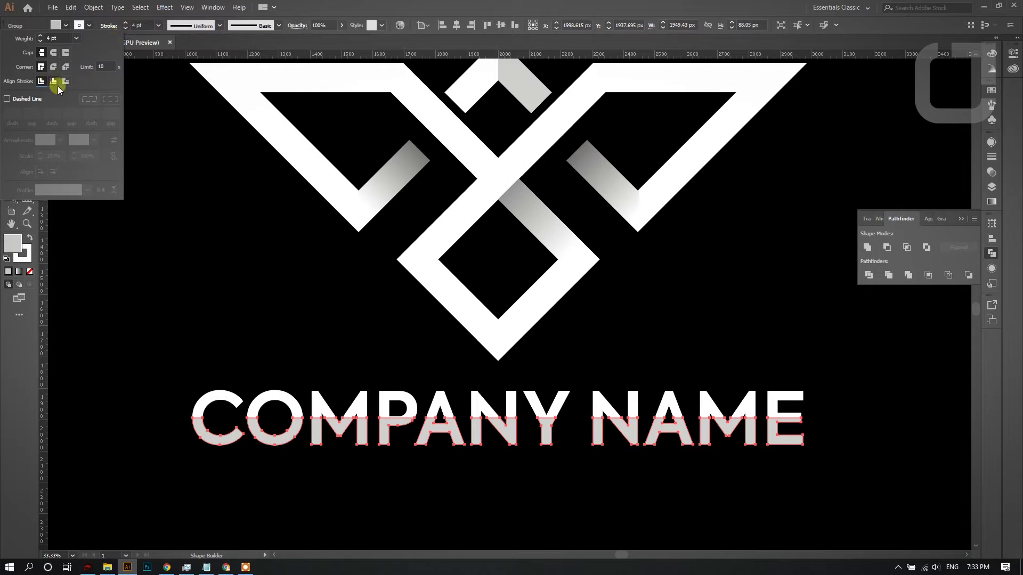
left_click(125, 28)
scroll(273, 197, "down", 1)
left_click(28, 57)
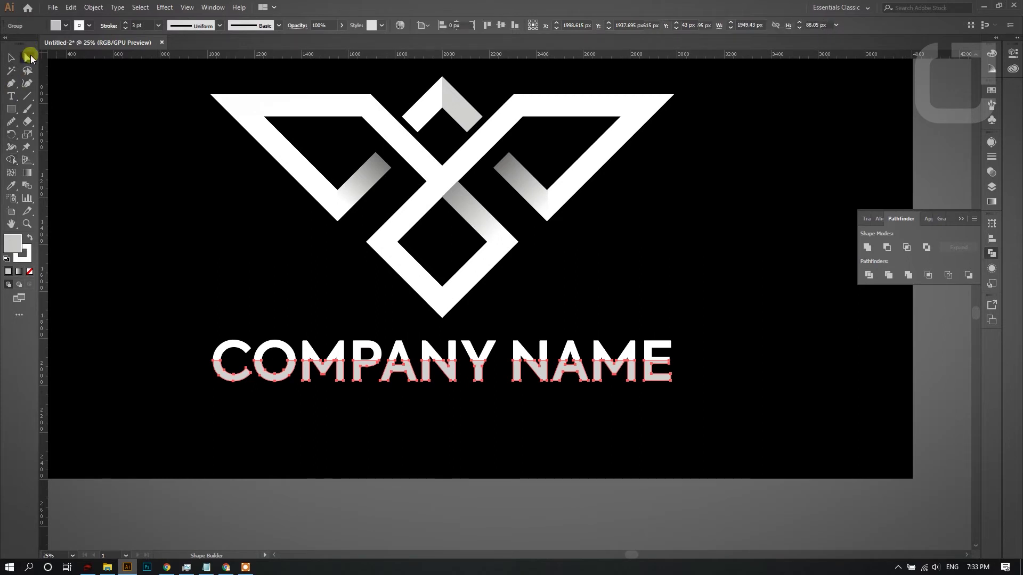
left_click(312, 286)
scroll(465, 427, "up", 2)
scroll(474, 359, "down", 1)
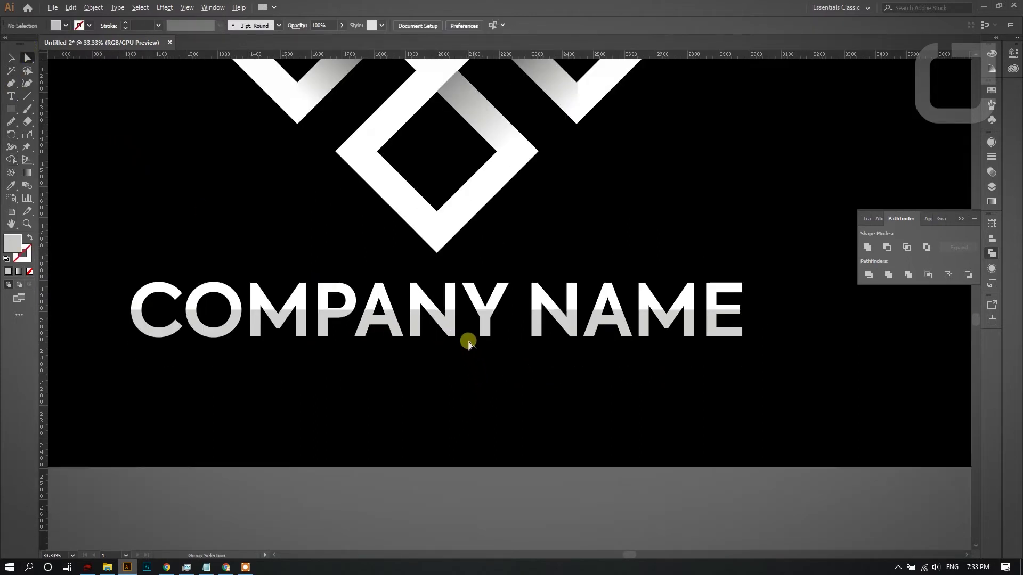
Step: Create a new layer and move the white upper letter pieces out of Layer 2 into it
left_click(992, 188)
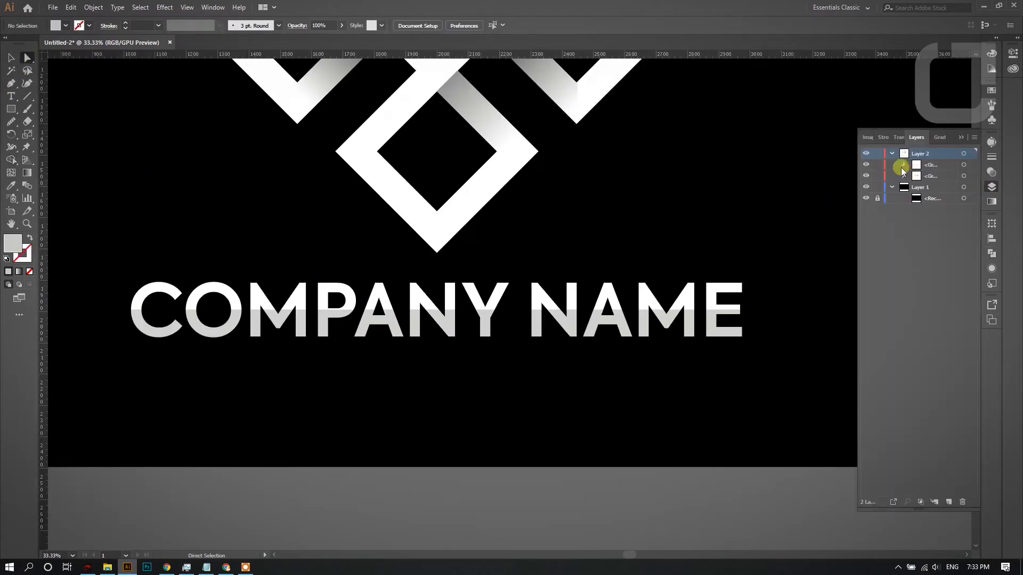
left_click(902, 165)
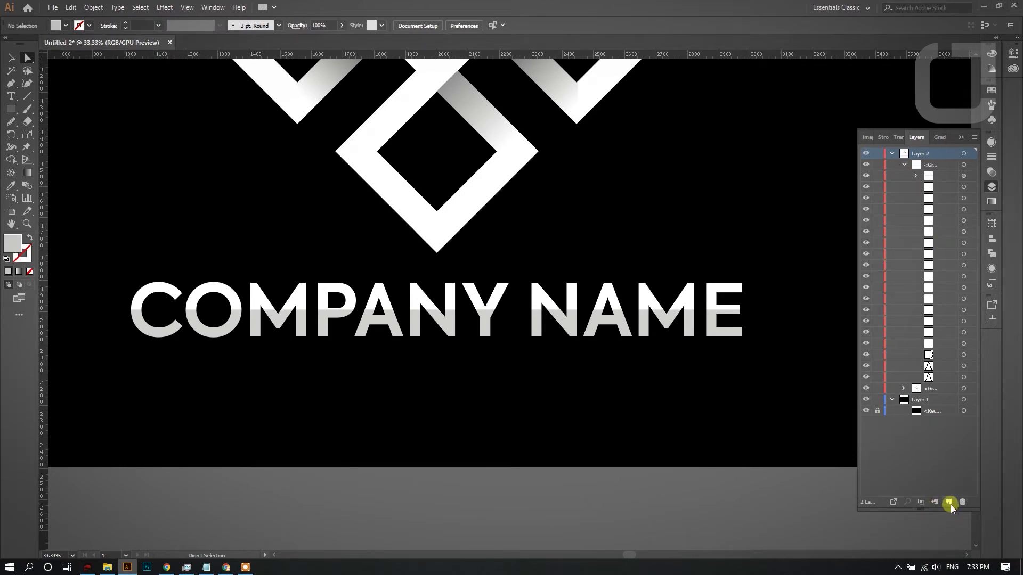
left_click(949, 502)
left_click(937, 355)
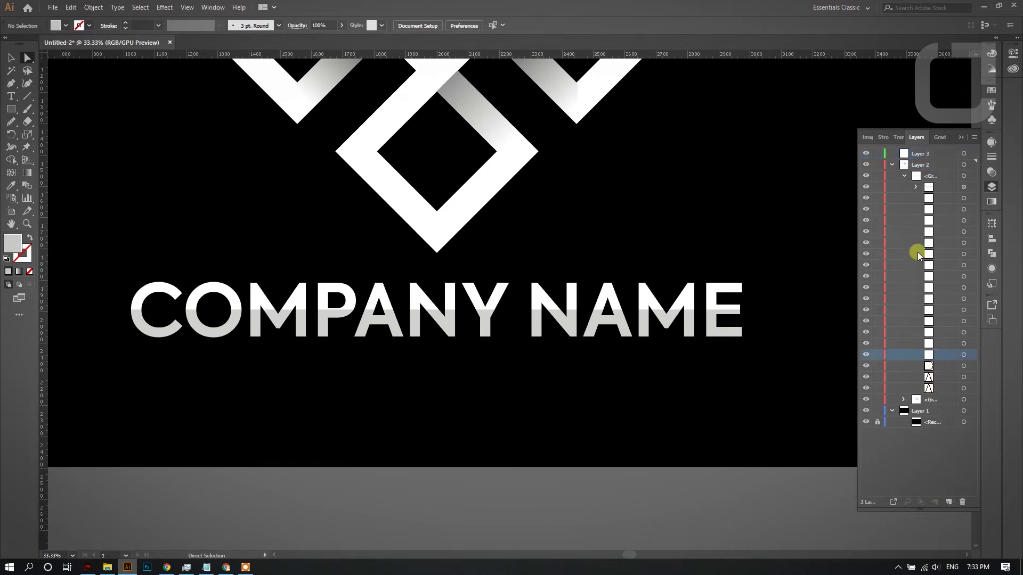
left_click(937, 198, "shift")
left_click_drag(938, 198, 943, 158)
left_click(957, 154)
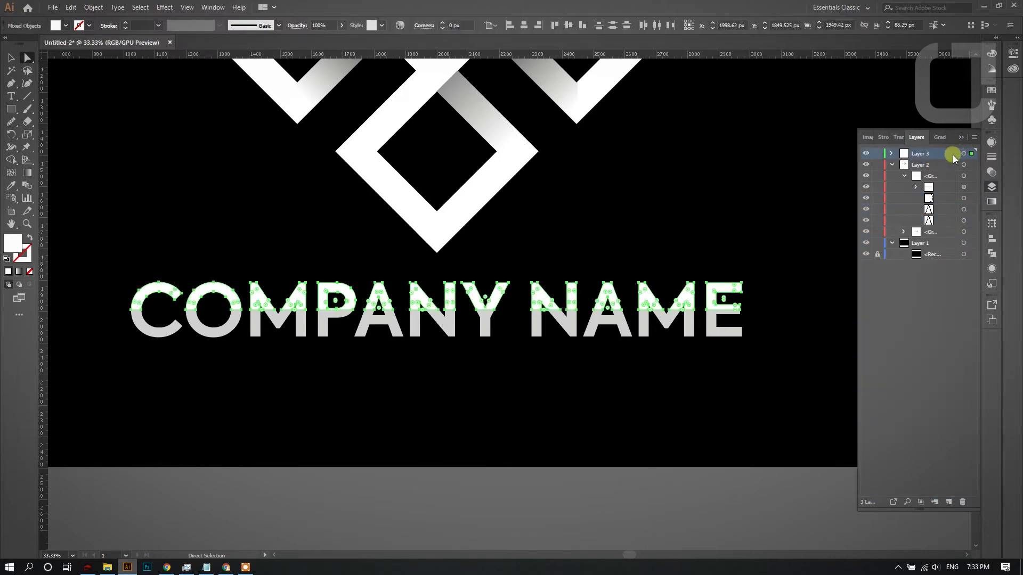
Step: Lock Layer 3 and group the remaining lower letter pieces on Layer 2
left_click(959, 165)
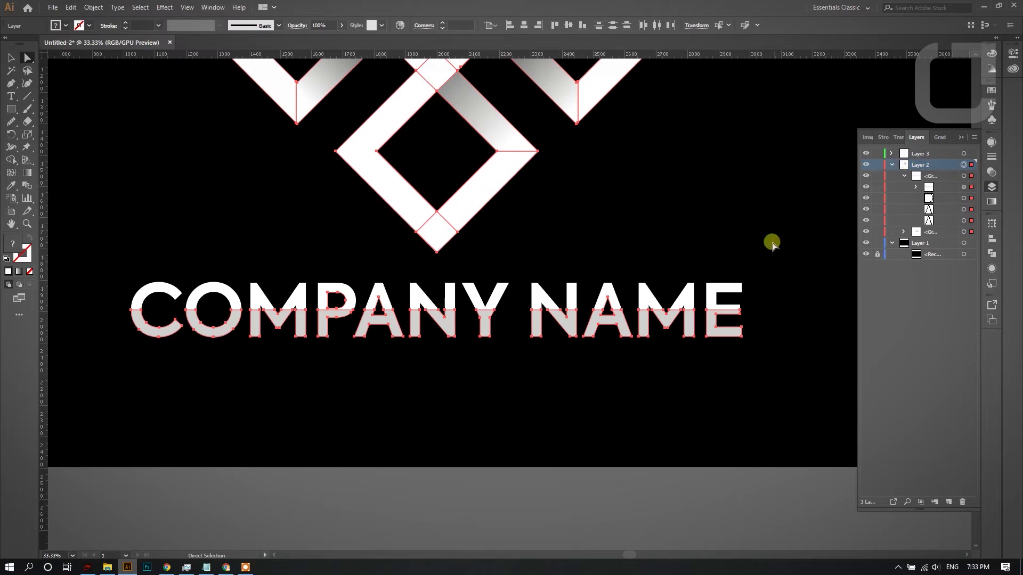
left_click(773, 244)
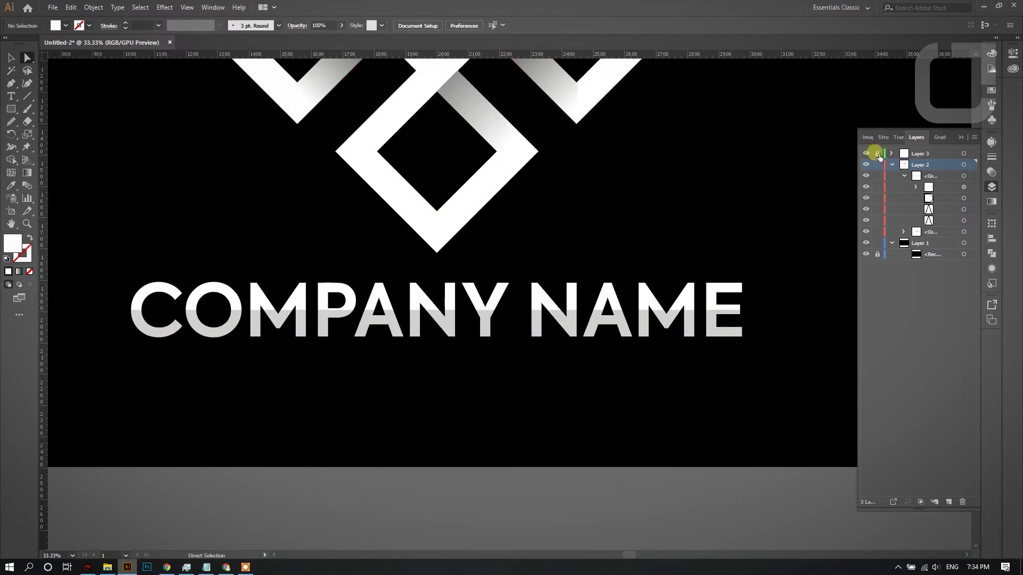
left_click_drag(91, 288, 783, 365)
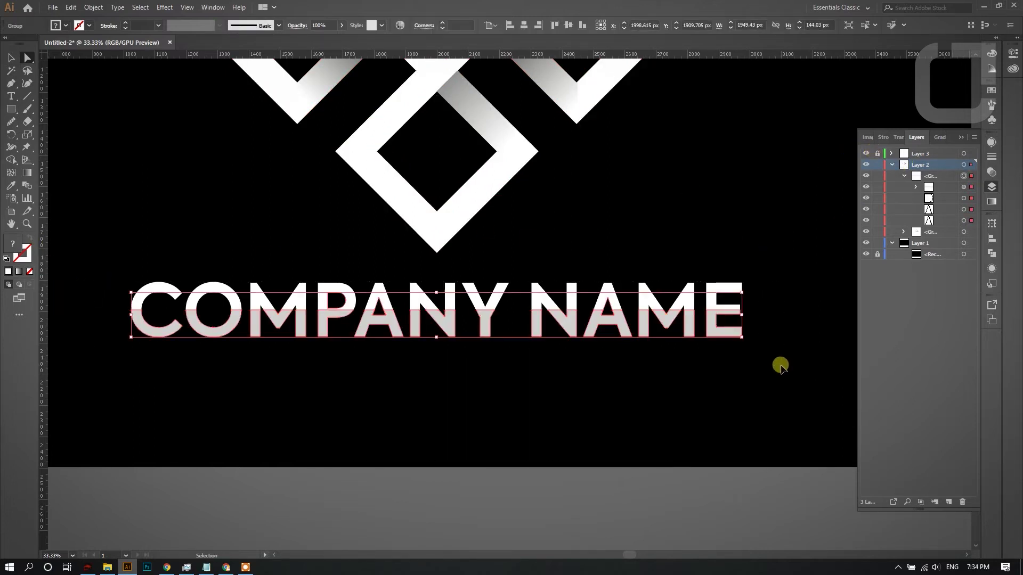
key("ctrl+g")
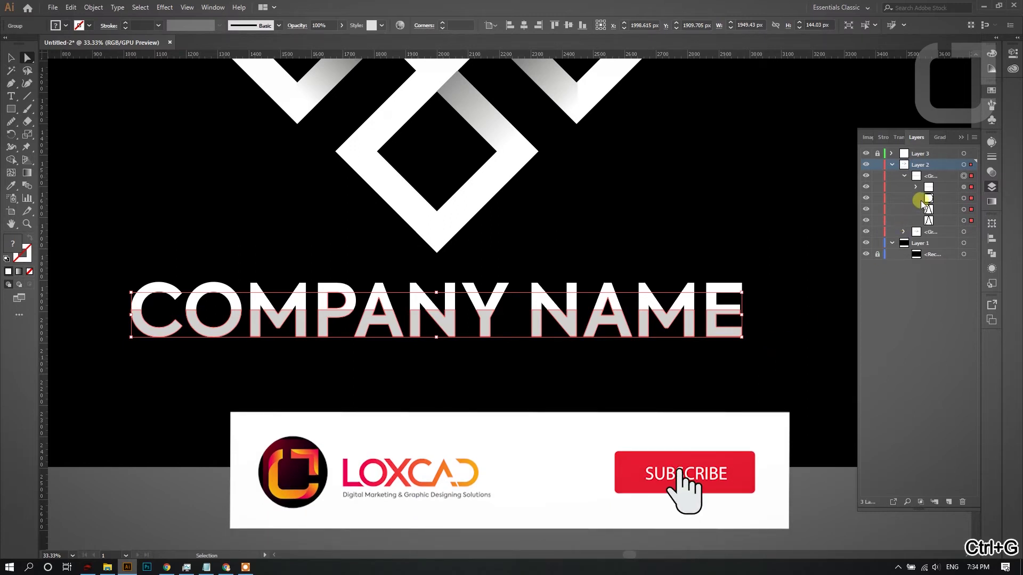
Step: Delete the leftover separate paths, including the unfilled ones inside the two As, from the lettering group on Layer 2
left_click(964, 209)
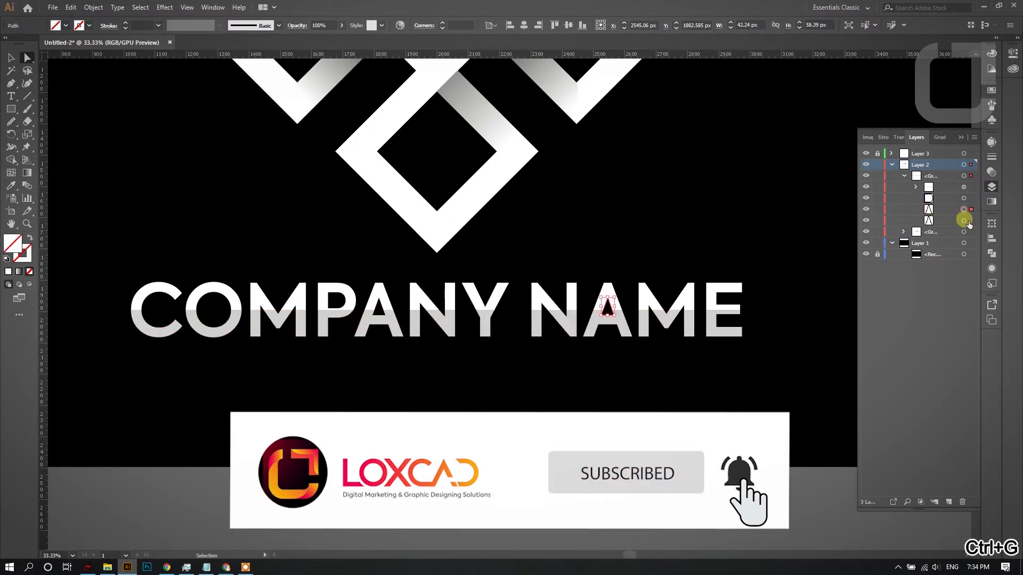
left_click(964, 220, "shift")
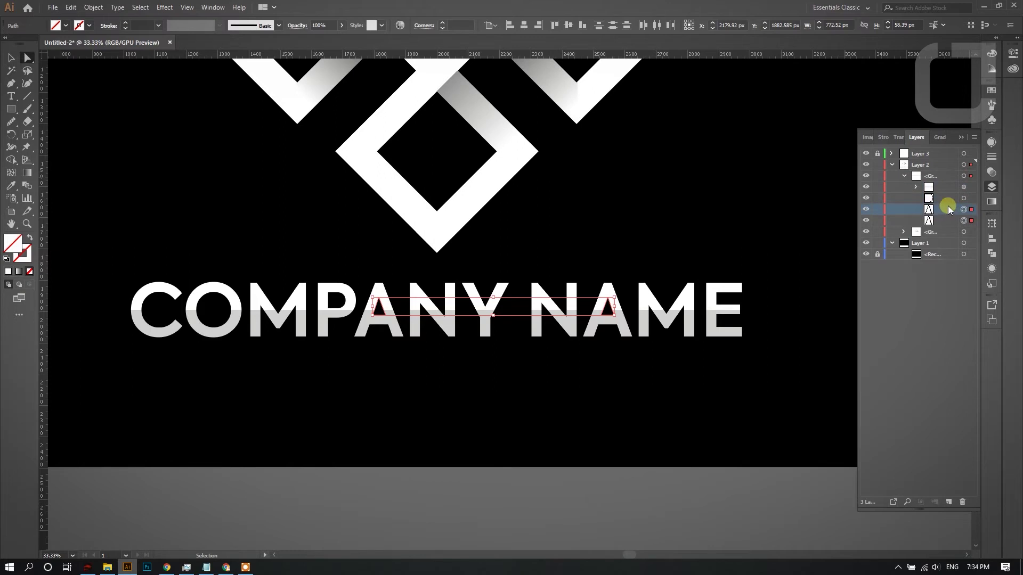
left_click(945, 198, "shift")
left_click(962, 502)
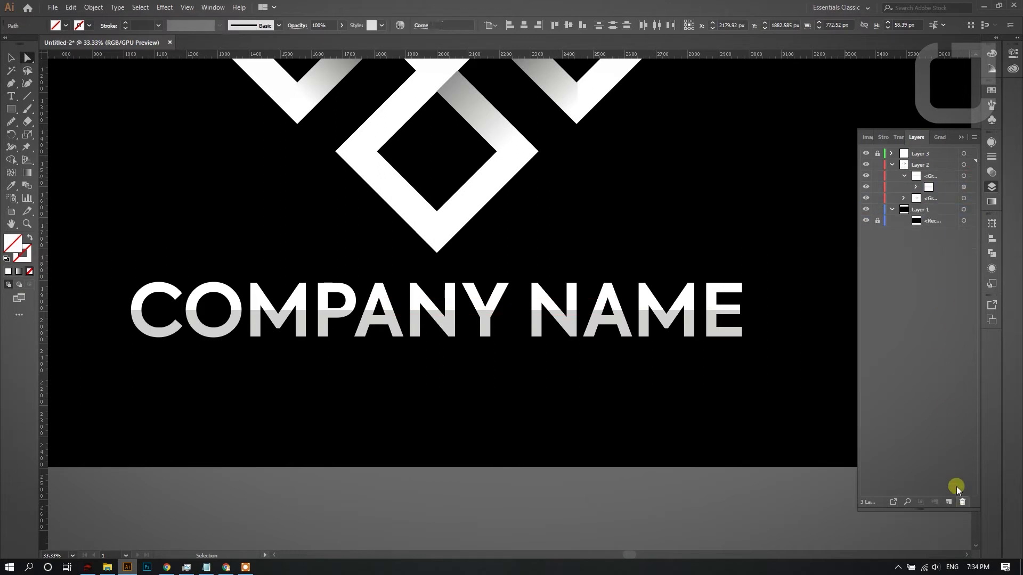
Step: Give the grey lower letter halves a white 3 pt stroke aligned to the inside
left_click_drag(90, 267, 778, 427)
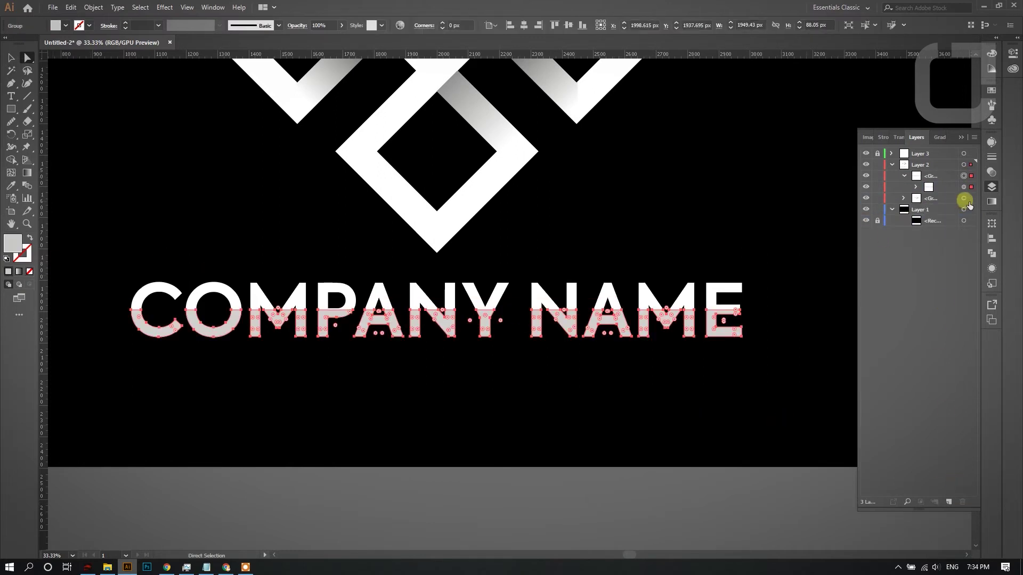
left_click(951, 187)
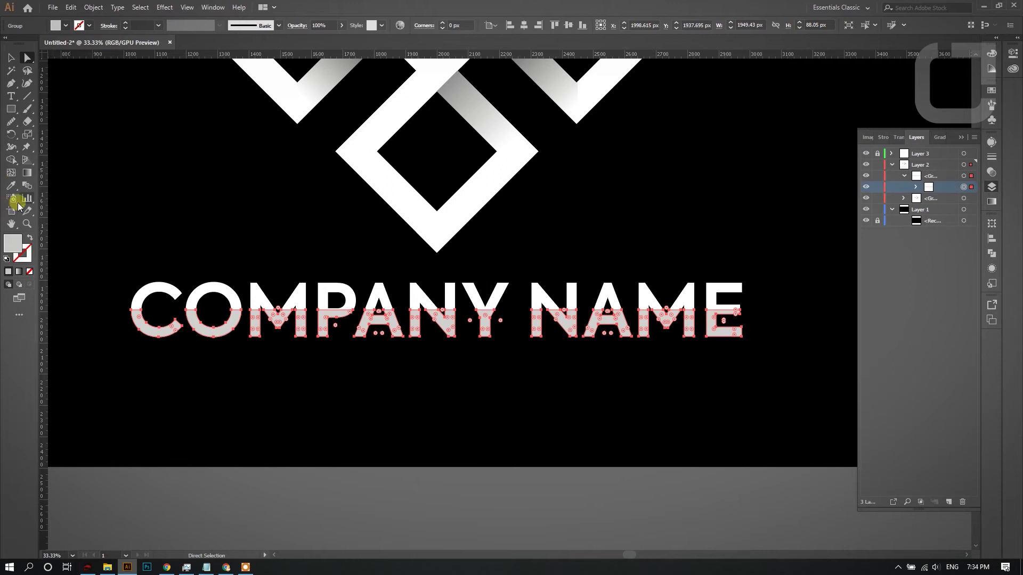
left_click(125, 25)
left_click(126, 23)
left_click(112, 29)
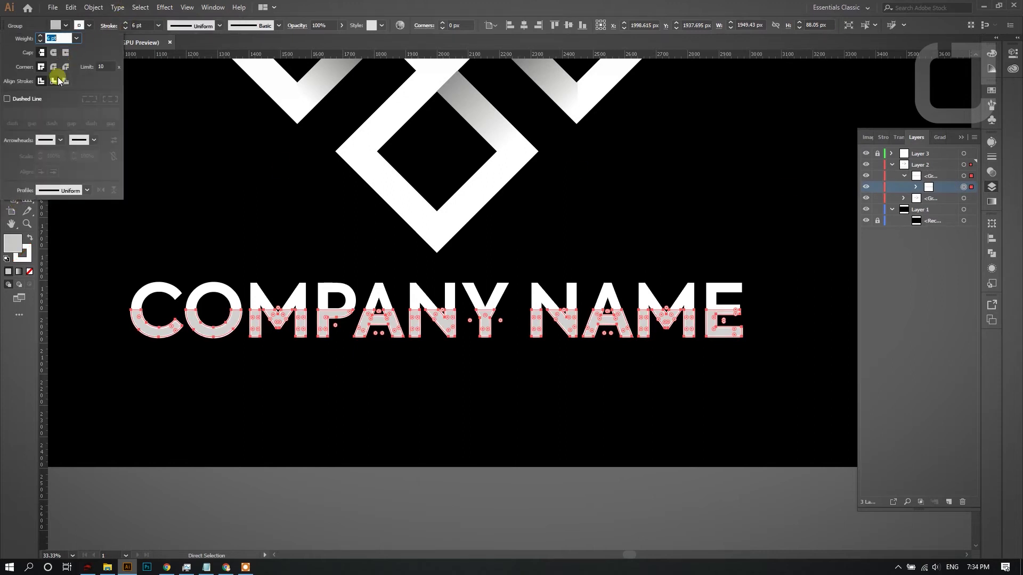
left_click(55, 81)
left_click(125, 29)
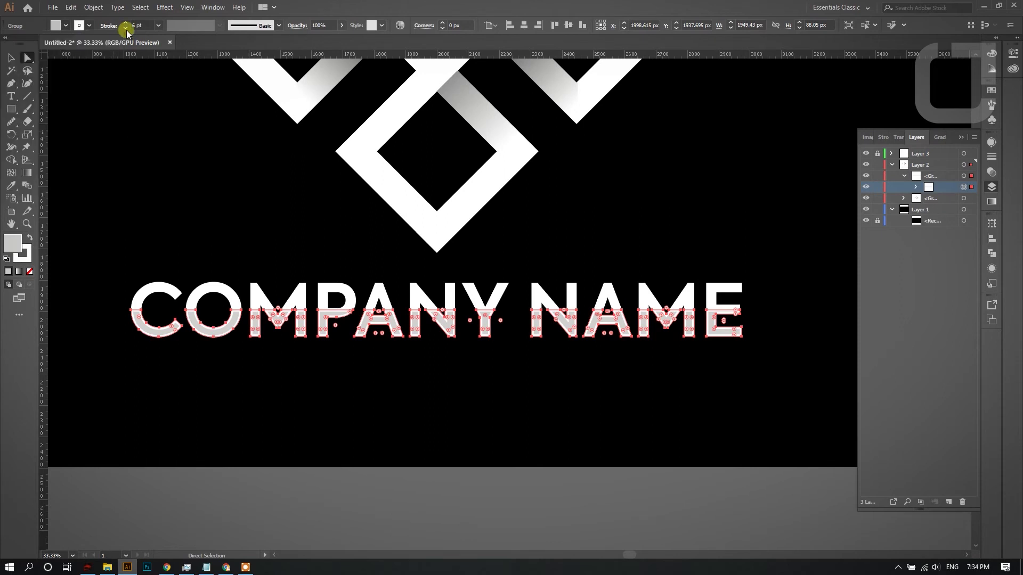
left_click(126, 29)
left_click(125, 29)
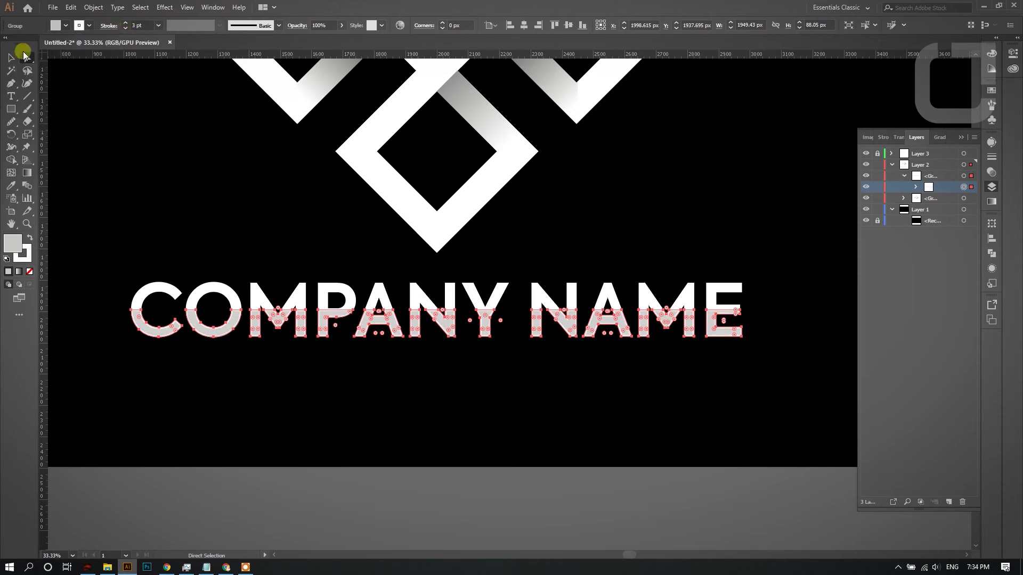
left_click(77, 127)
Step: Group the upper and lower letter halves into one COMPANY NAME wordmark
scroll(251, 262, "down", 2)
scroll(333, 190, "up", 1)
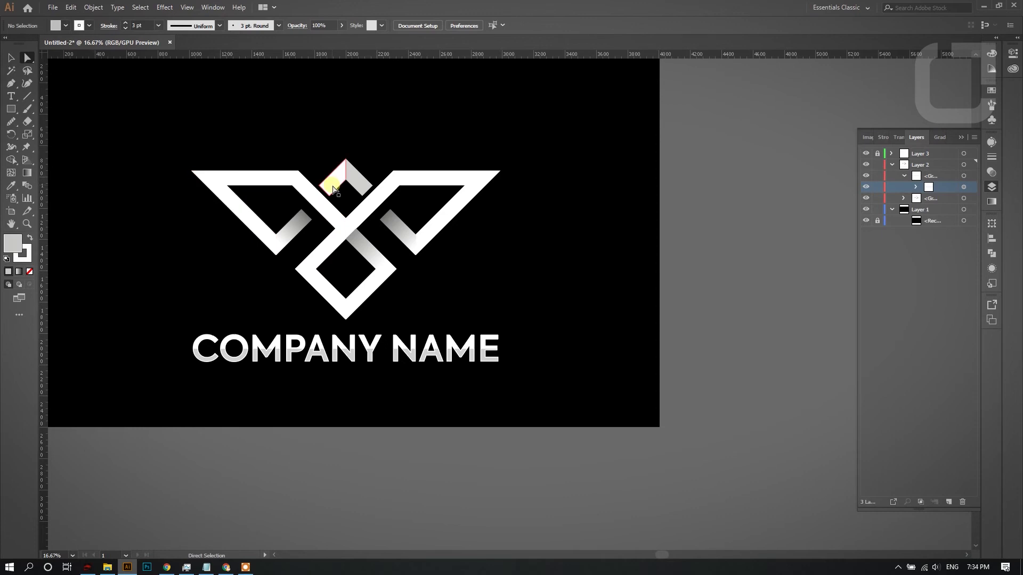
scroll(336, 160, "up", 1)
scroll(335, 141, "up", 1)
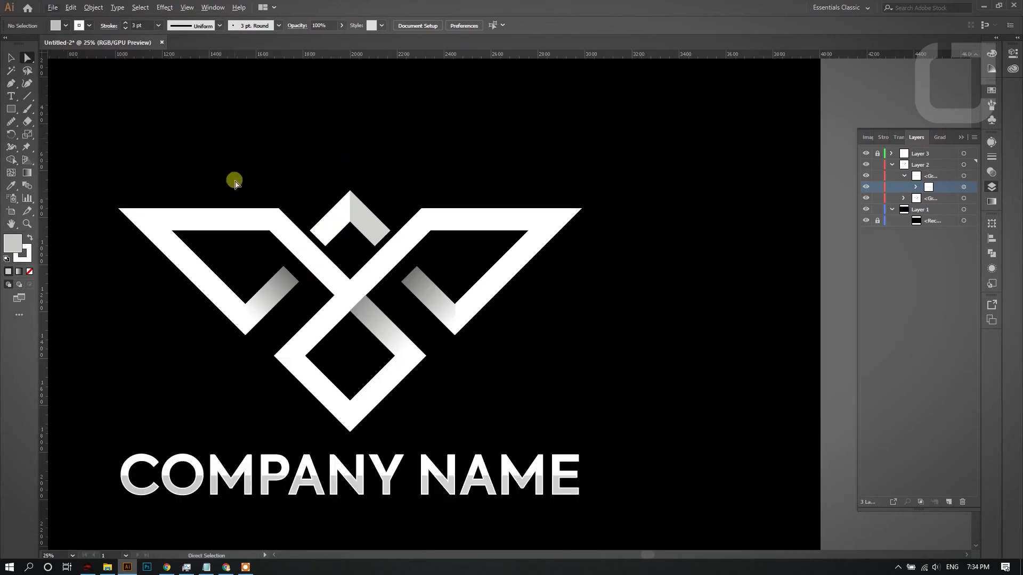
scroll(346, 167, "down", 1)
scroll(255, 185, "up", 2)
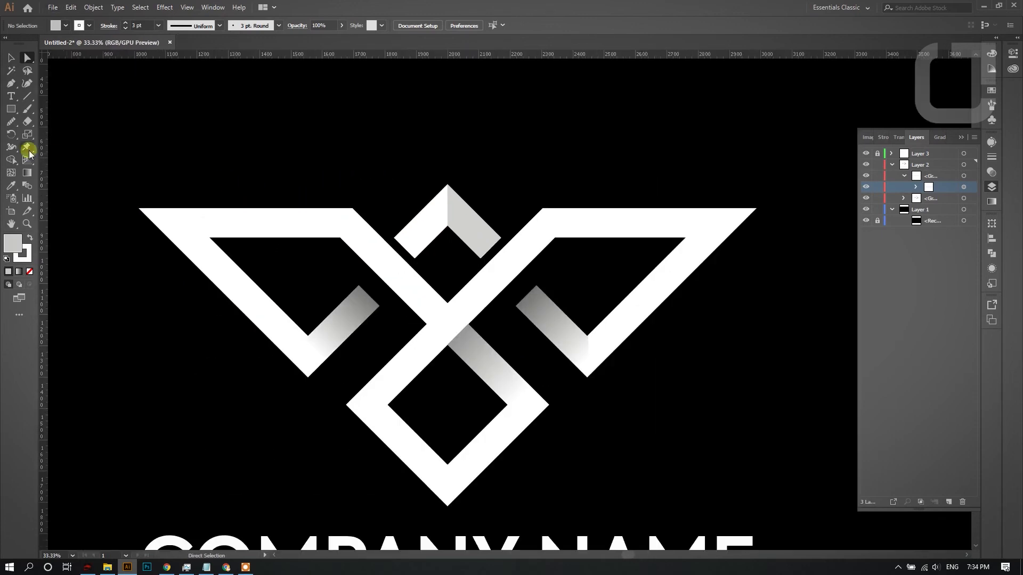
scroll(580, 143, "down", 1)
left_click_drag(223, 420, 742, 532)
key("ctrl+g")
left_click(723, 450)
Step: Scale the wordmark to 1970.95 px wide so its edges line up with the wing tips
scroll(722, 450, "down", 1)
left_click_drag(223, 399, 811, 490)
left_click(11, 58)
left_click_drag(256, 422, 252, 426)
left_click_drag(710, 424, 718, 419)
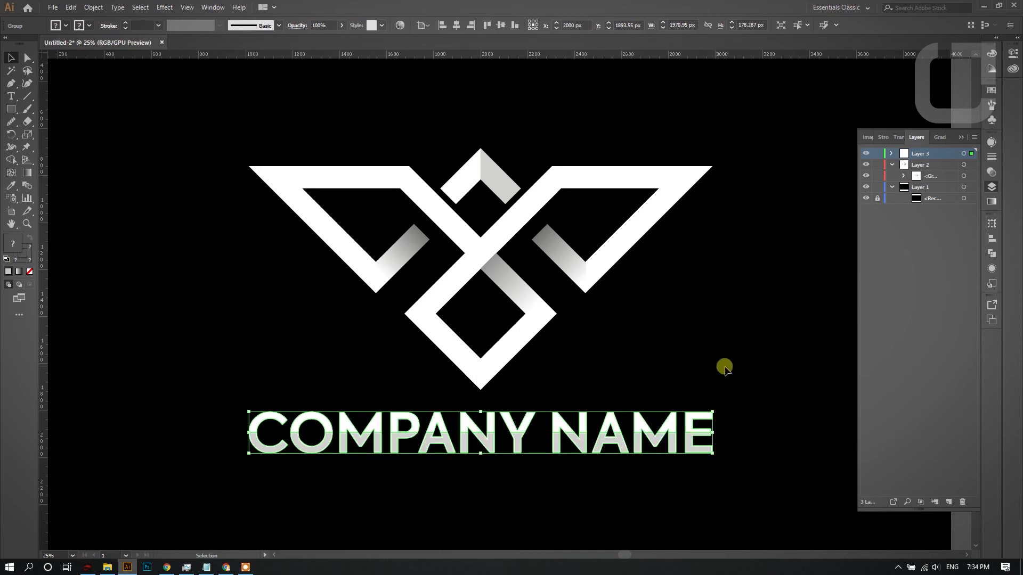
left_click(722, 365)
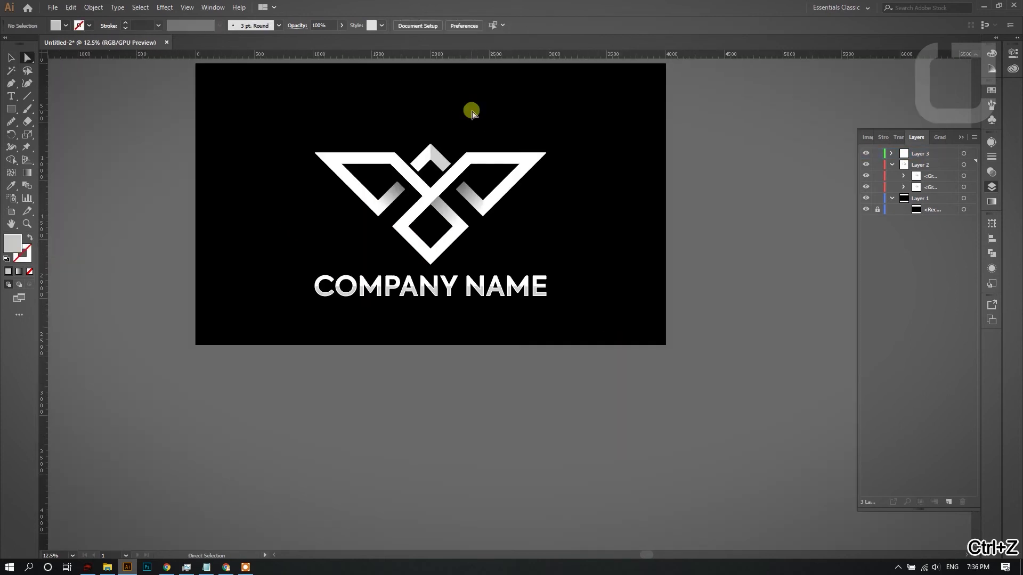
Step: Group all pieces of the wing symbol on Layer 2 into a single group
scroll(472, 113, "up", 1)
scroll(398, 108, "up", 1)
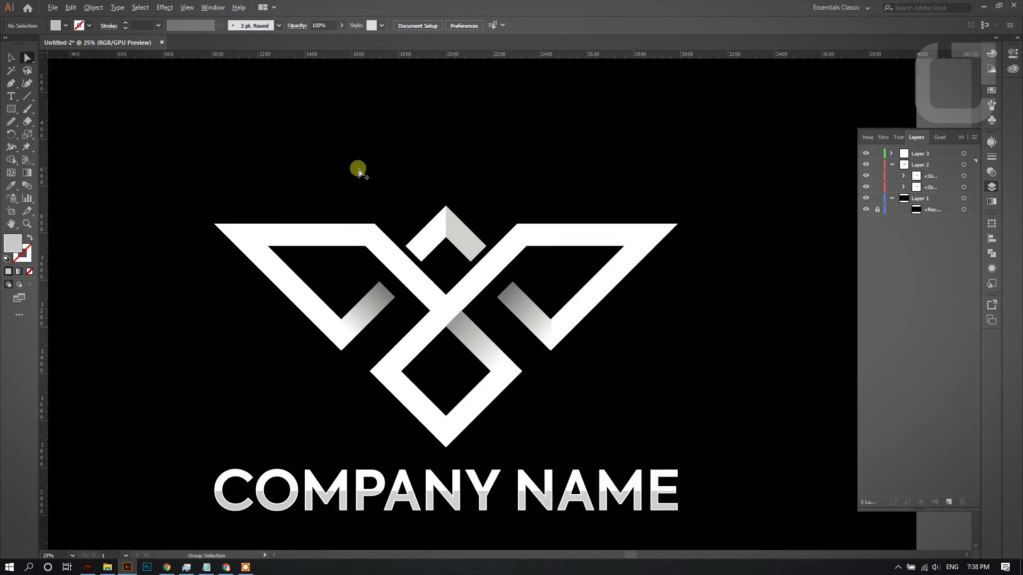
left_click_drag(103, 93, 742, 462)
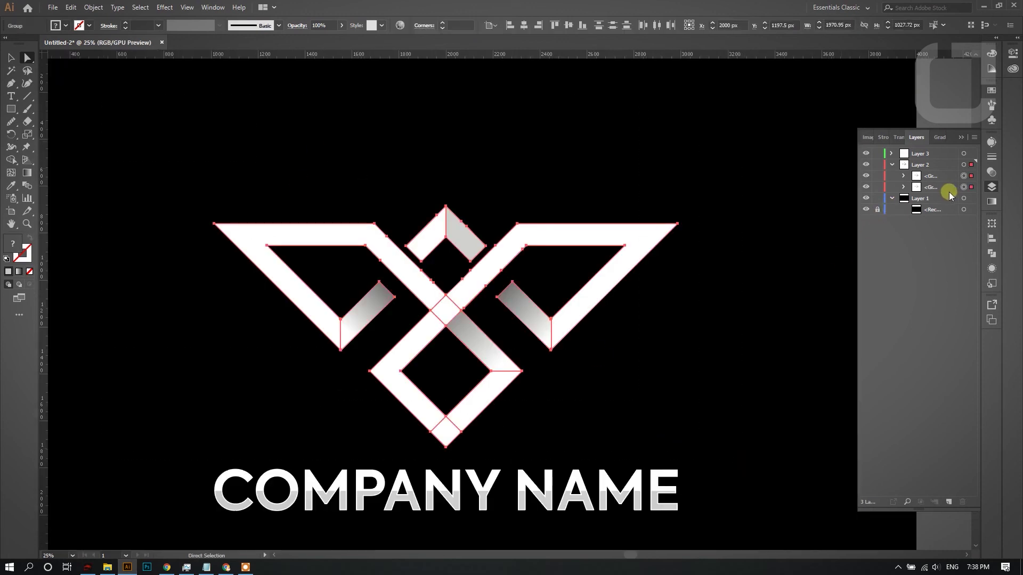
key("ctrl+g")
left_click(925, 179)
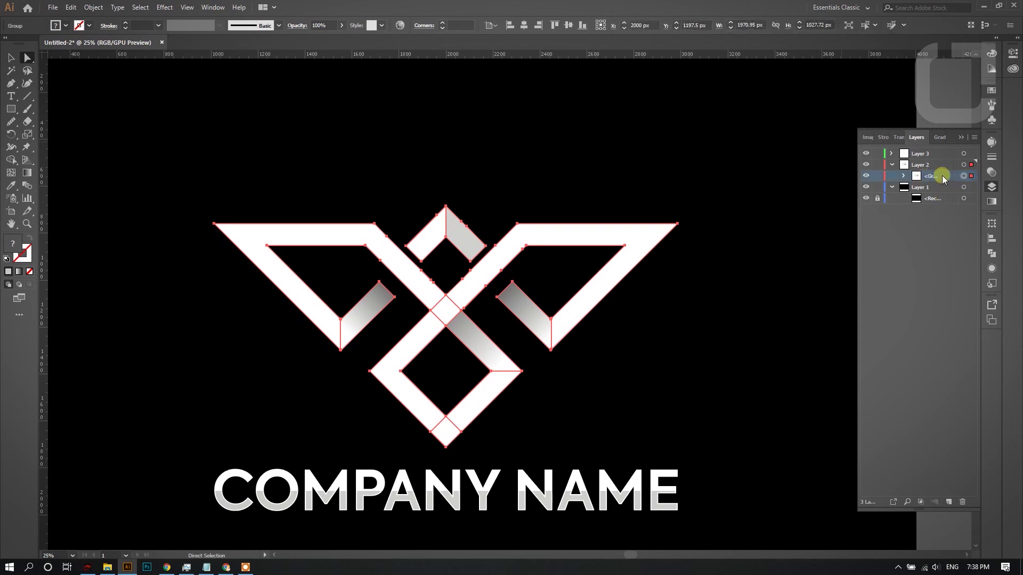
left_click(502, 106)
Step: Group the wing symbol with the wordmark and centre the complete logo vertically on the artboard
key("ctrl+minus")
left_click_drag(249, 150, 713, 441)
key("ctrl+g")
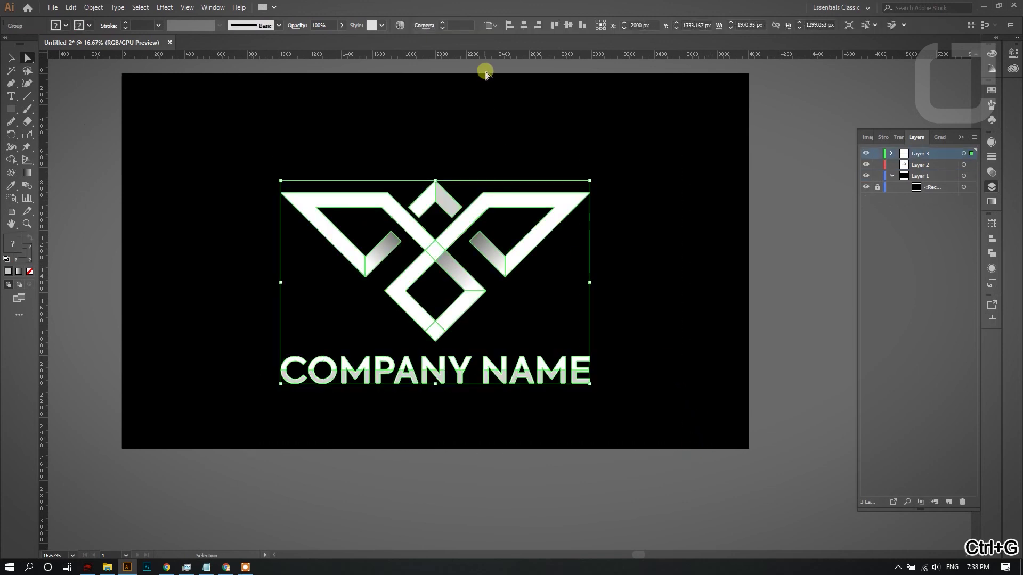
left_click(570, 27)
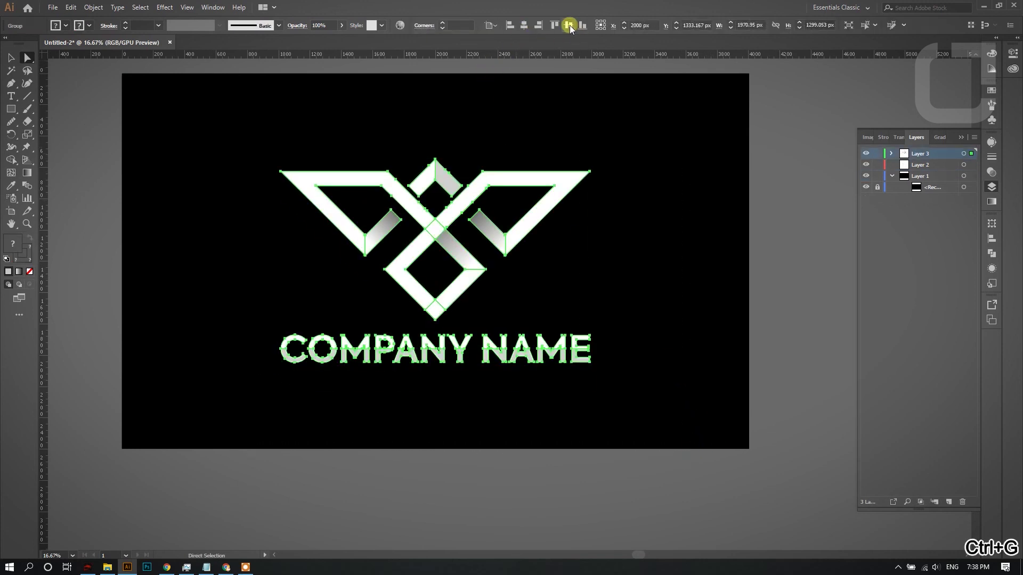
left_click(535, 100)
scroll(535, 100, "down", 1)
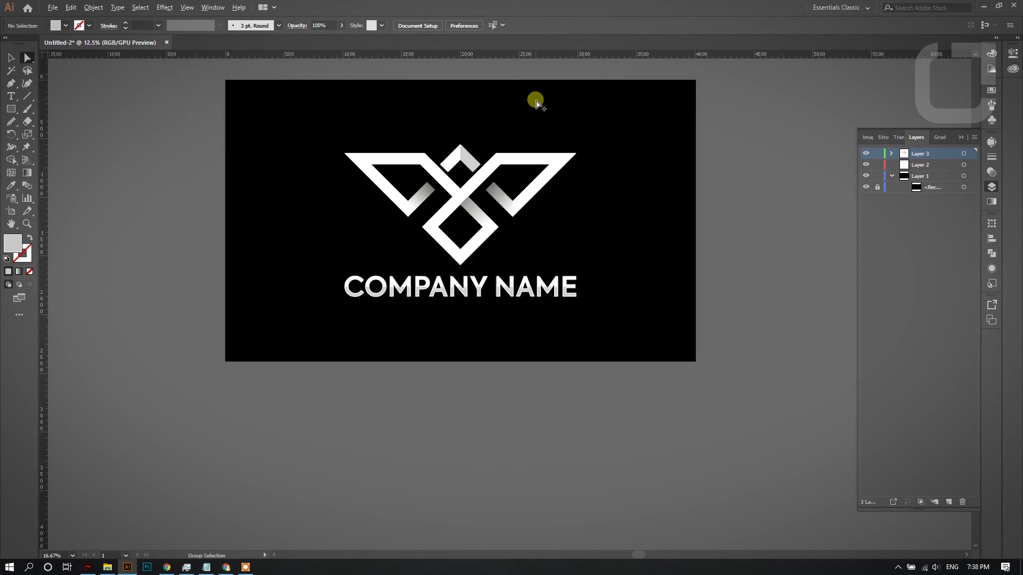
scroll(610, 128, "up", 1)
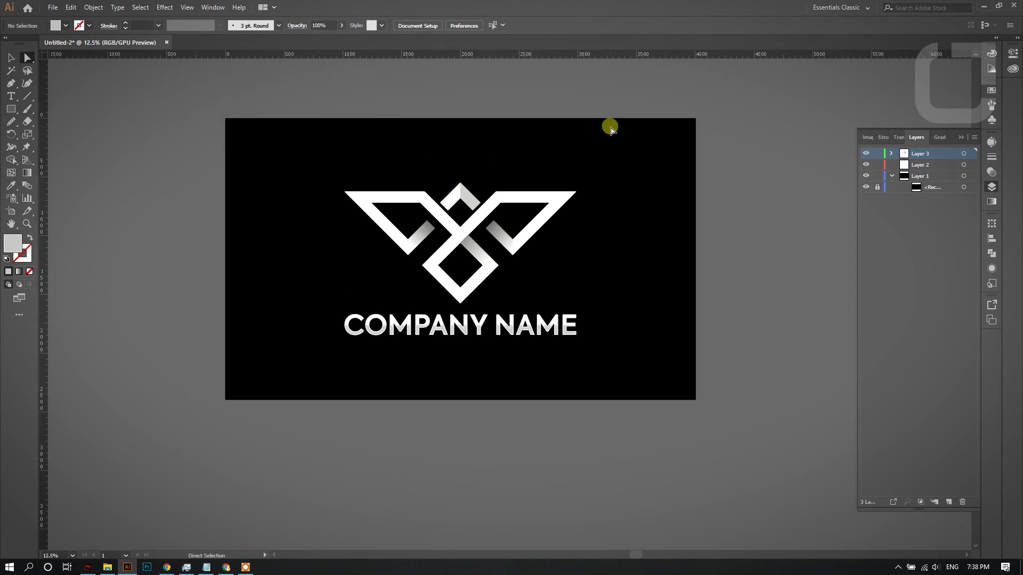